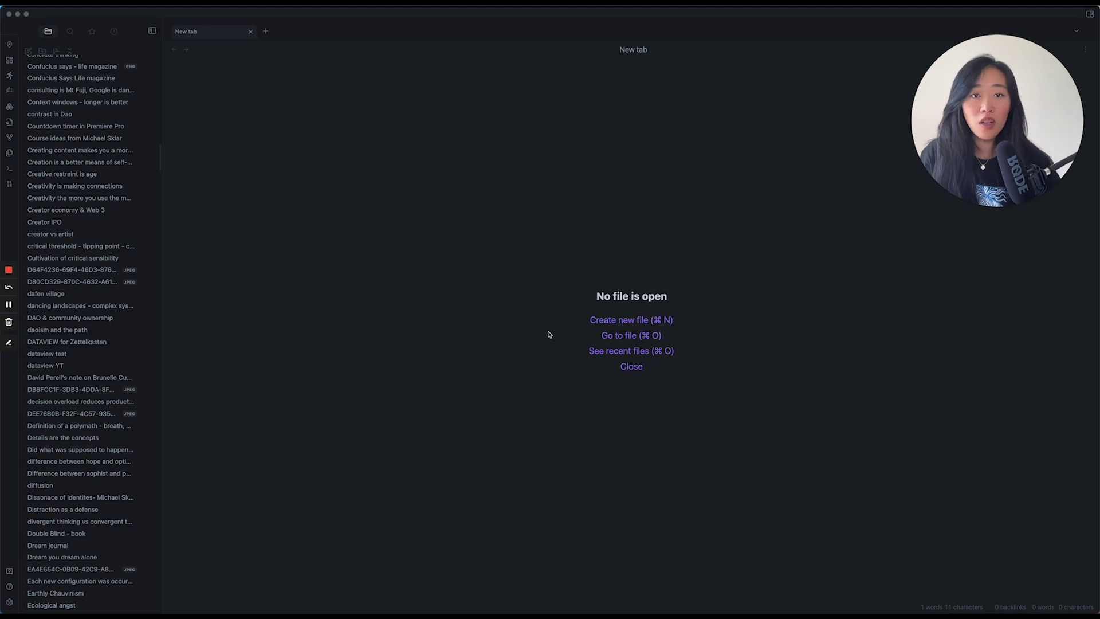
# Open the existing note "Philosophy is like jazz".
pyautogui.click(546, 330)
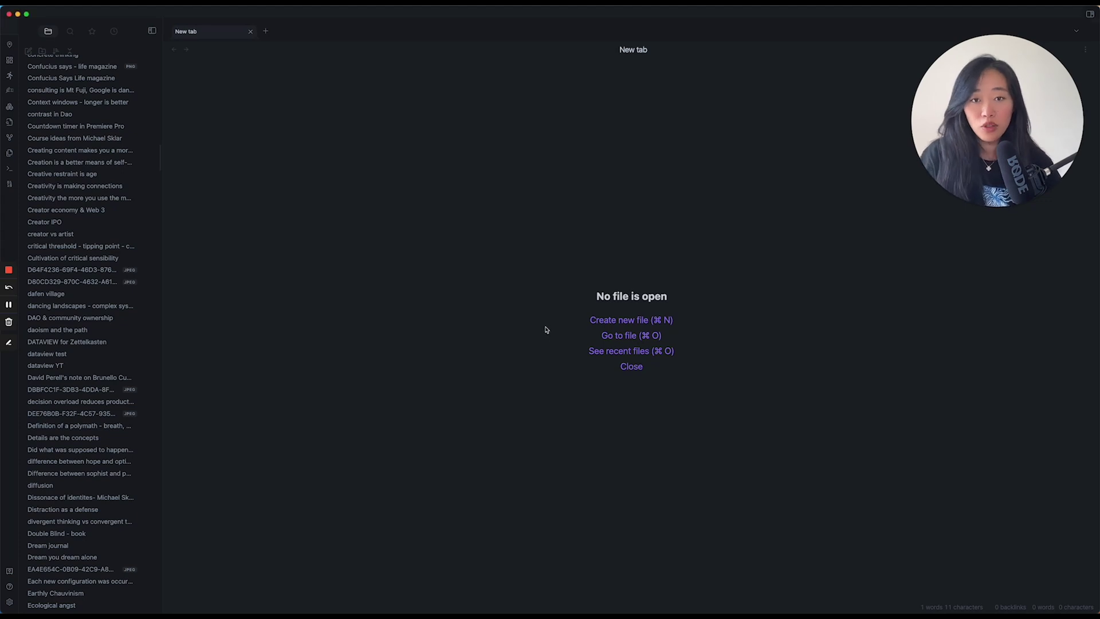
pyautogui.press('super+o')
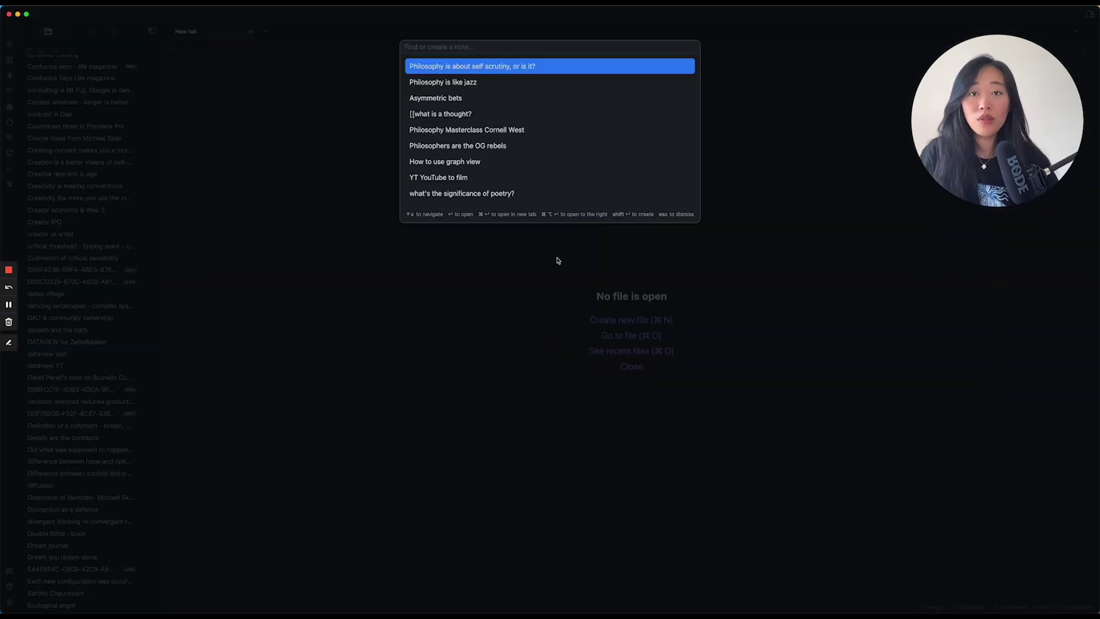
pyautogui.click(475, 79)
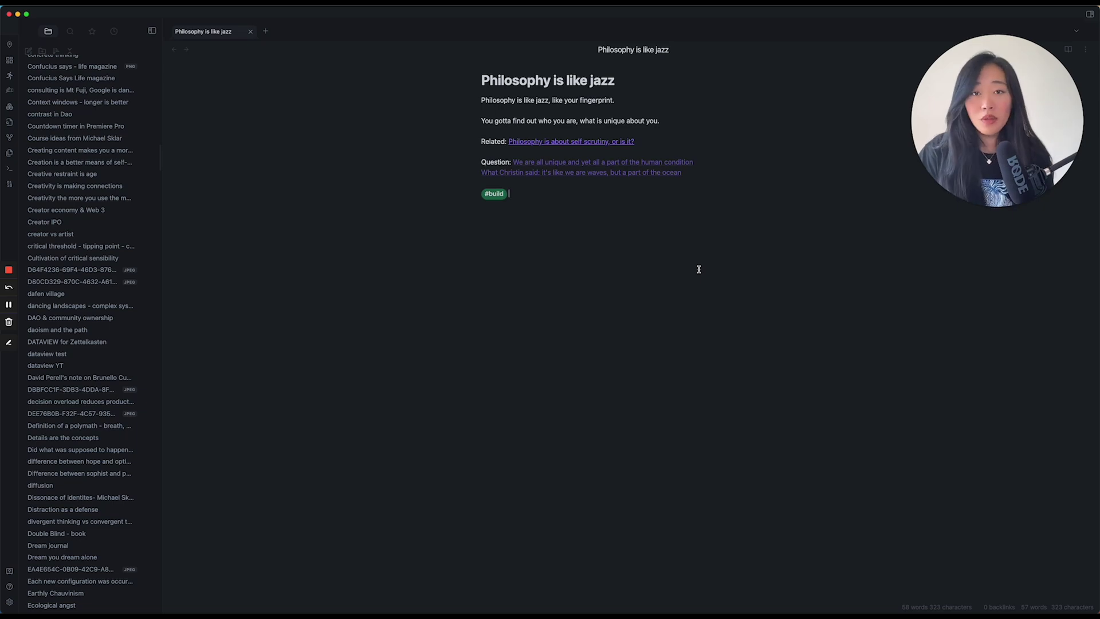
# Open the local graph for the "Philosophy is like jazz" note.
pyautogui.press('super+p')
pyautogui.write('local')
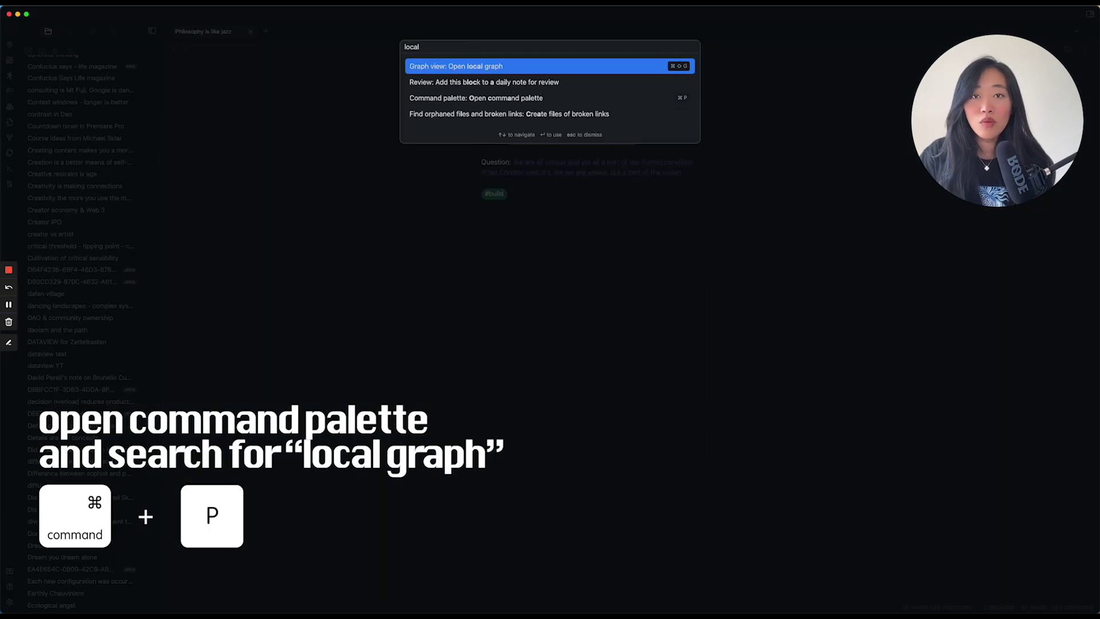
pyautogui.press('Return')
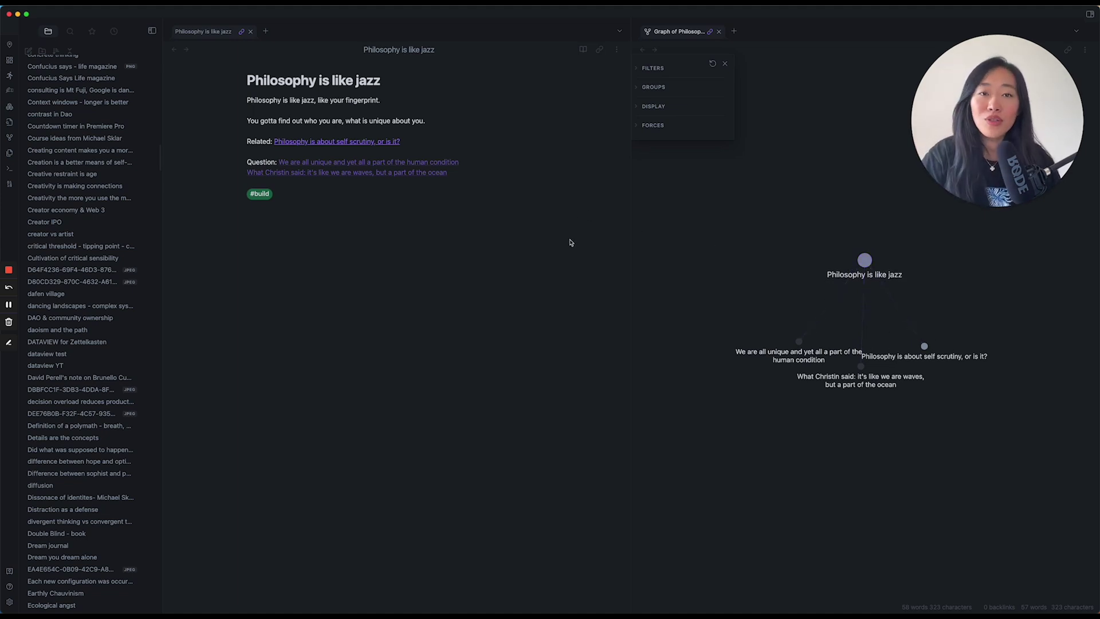
# Expand the local graph's filters and try link depths of 5 and 3 before settling on 4.
pyautogui.click(658, 69)
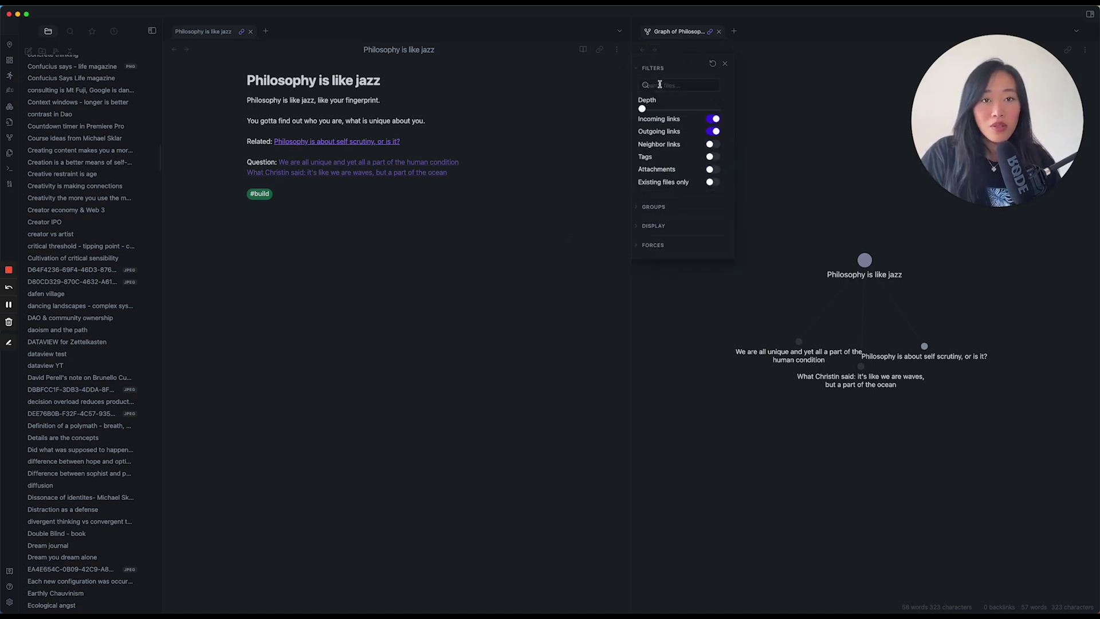
pyautogui.click(659, 69)
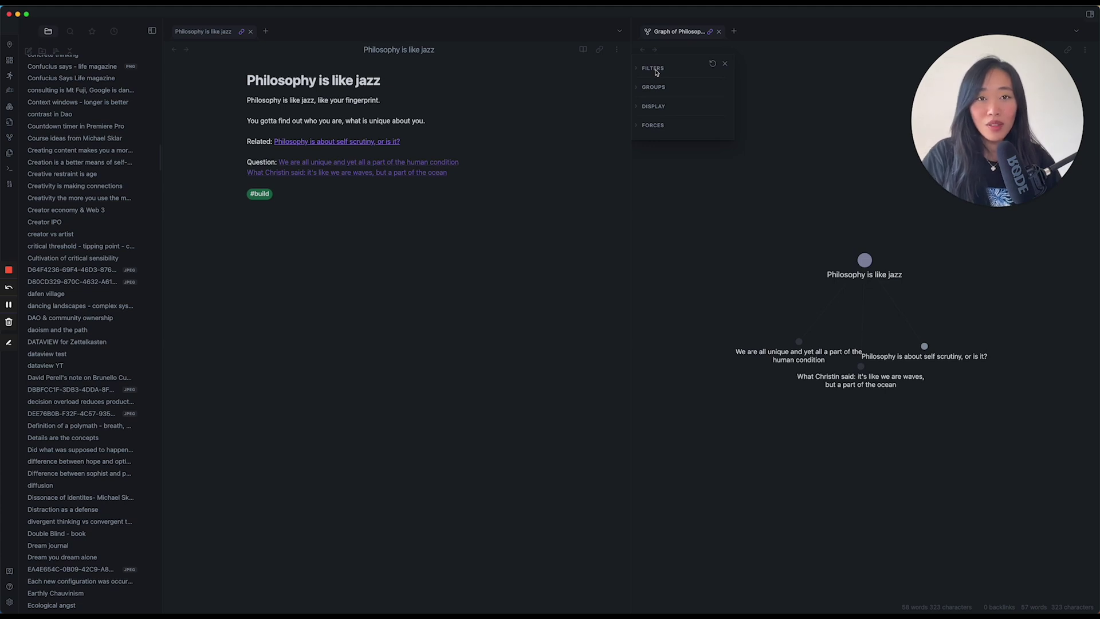
pyautogui.click(655, 70)
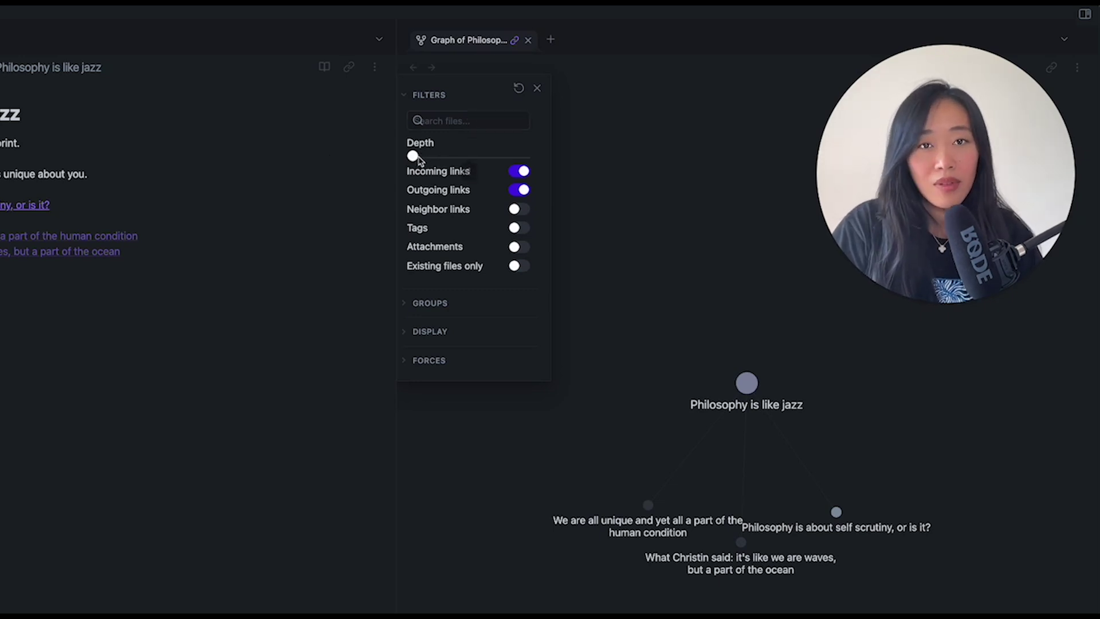
pyautogui.moveTo(415, 158)
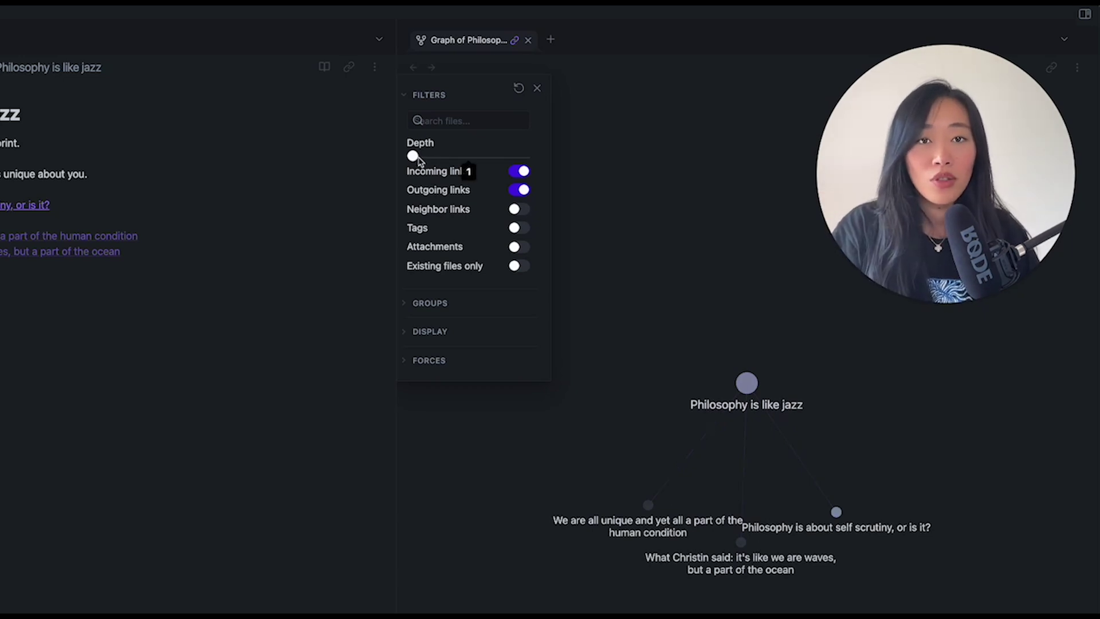
pyautogui.moveTo(413, 156); pyautogui.dragTo(513, 162)
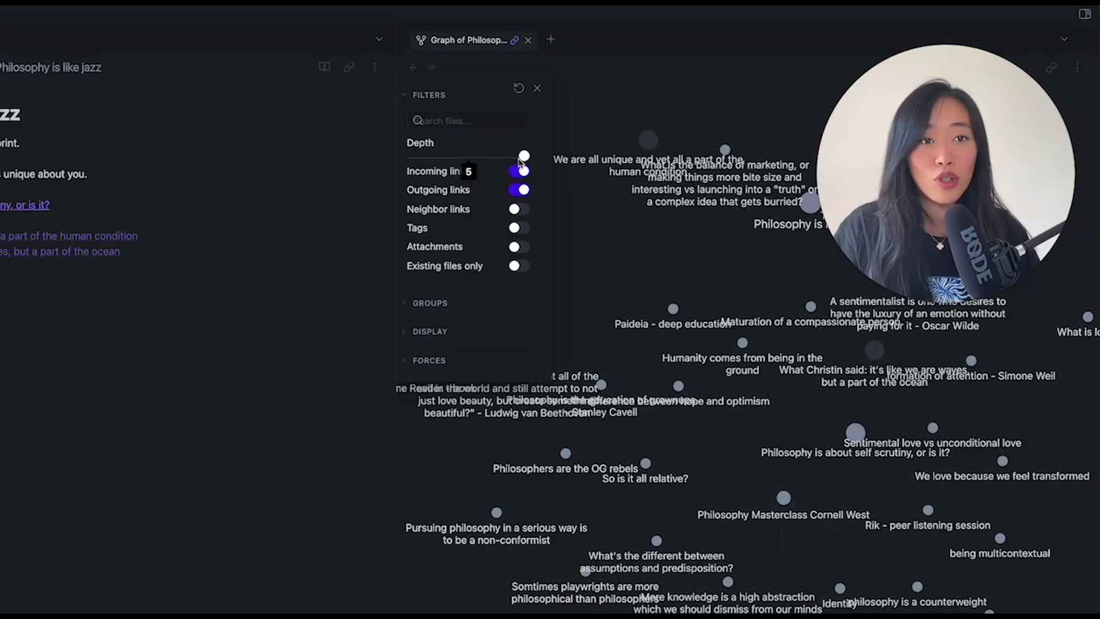
pyautogui.moveTo(519, 163); pyautogui.dragTo(479, 165)
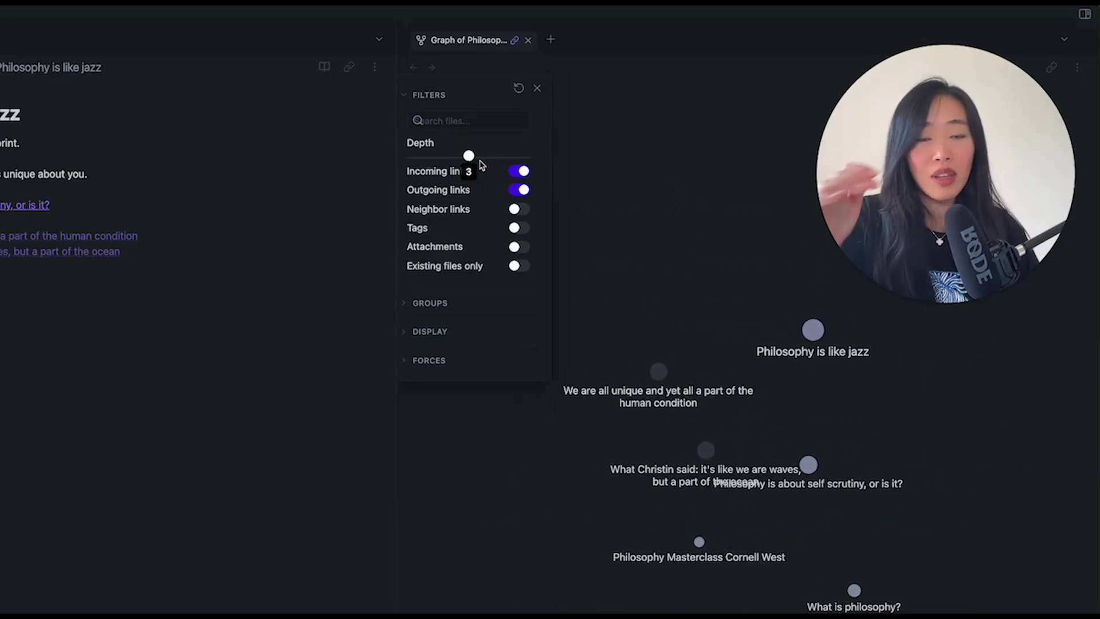
pyautogui.moveTo(481, 165); pyautogui.dragTo(492, 165)
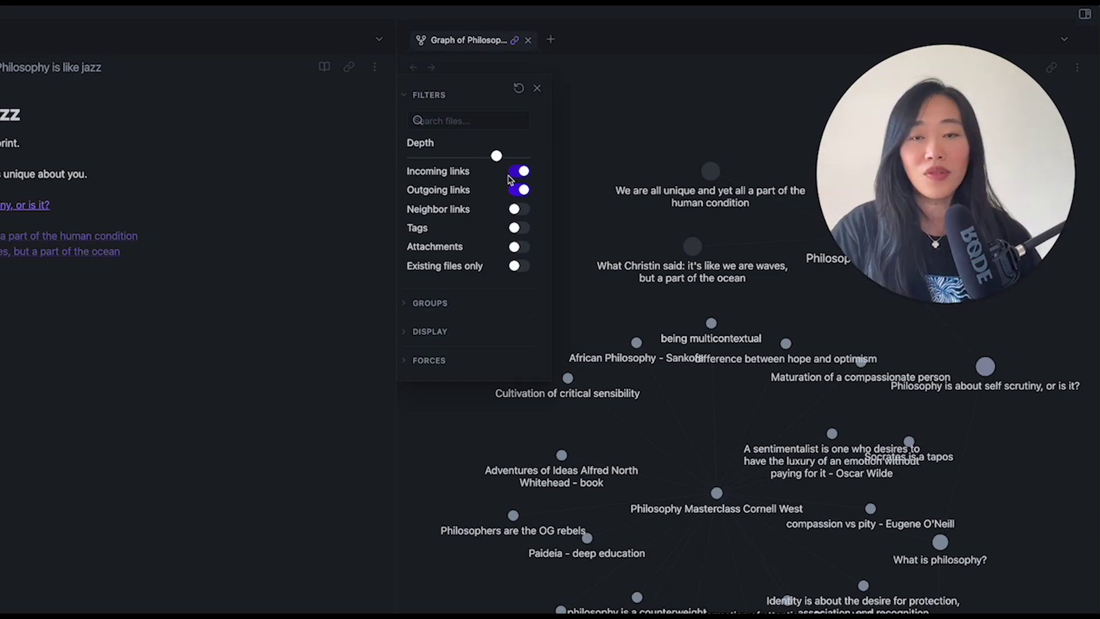
# Turn on neighbor links, tags, attachments and existing files only in the local graph filters, keeping the depth at 4.
pyautogui.click(529, 217)
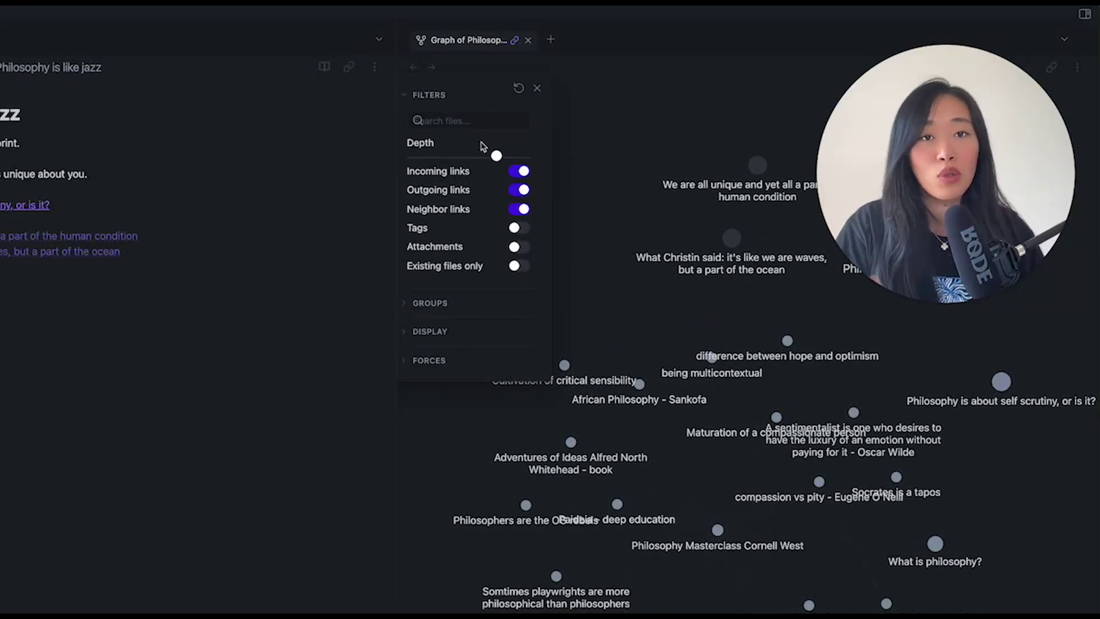
pyautogui.click(496, 155)
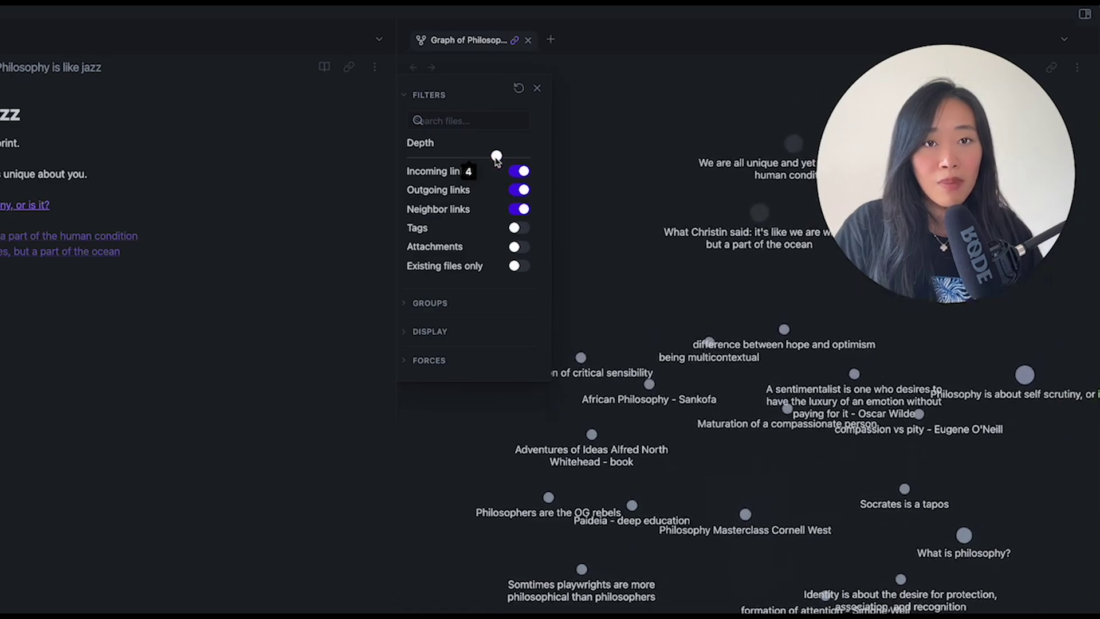
pyautogui.click(520, 228)
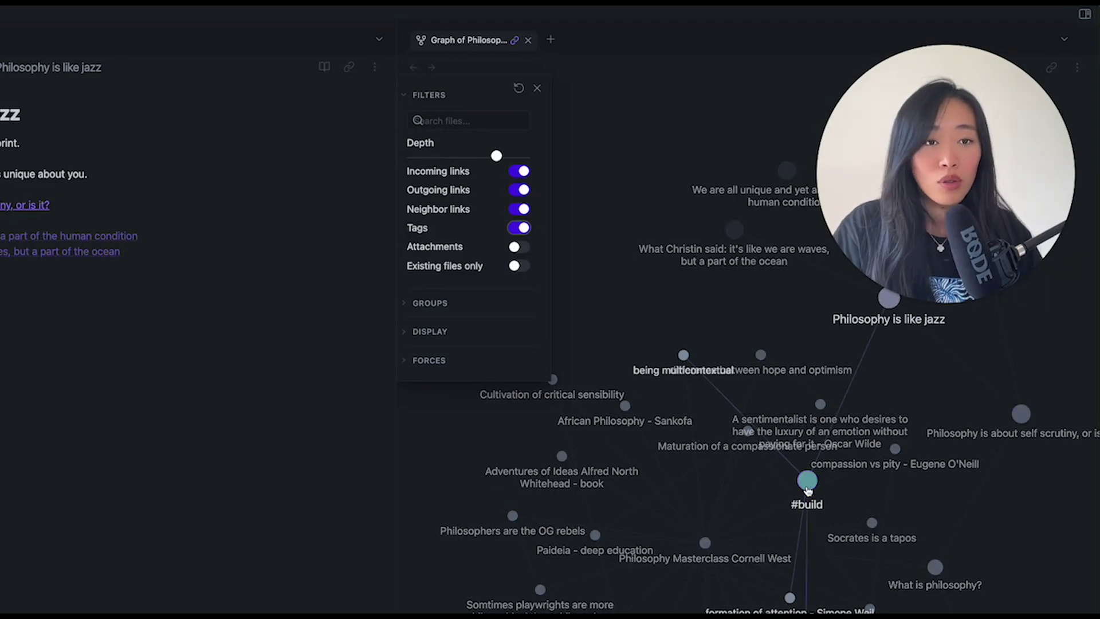
pyautogui.click(519, 248)
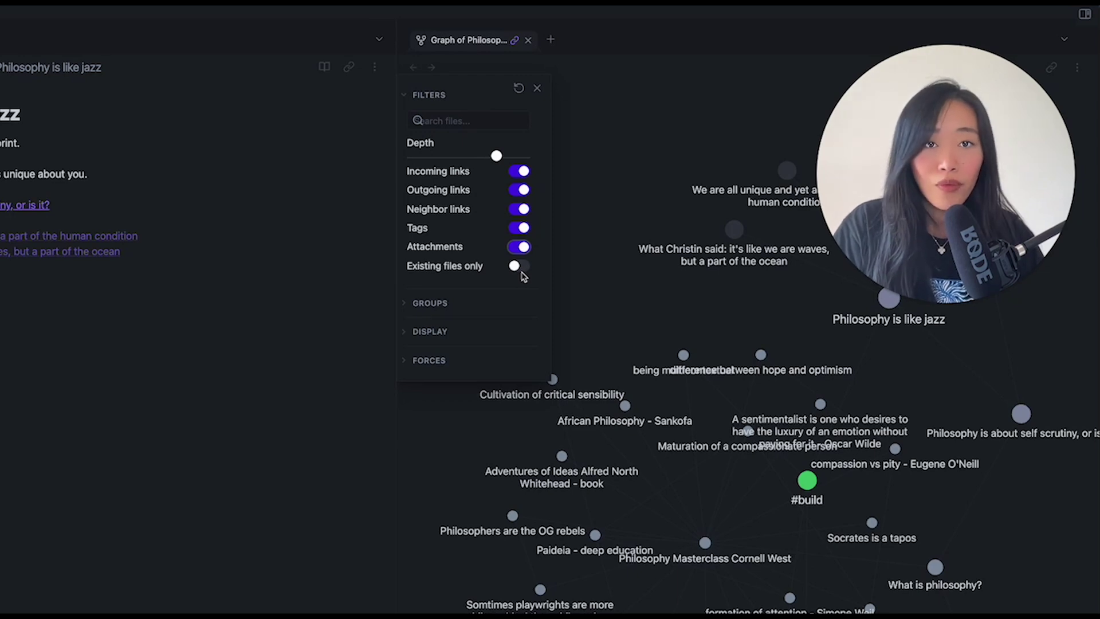
pyautogui.click(526, 268)
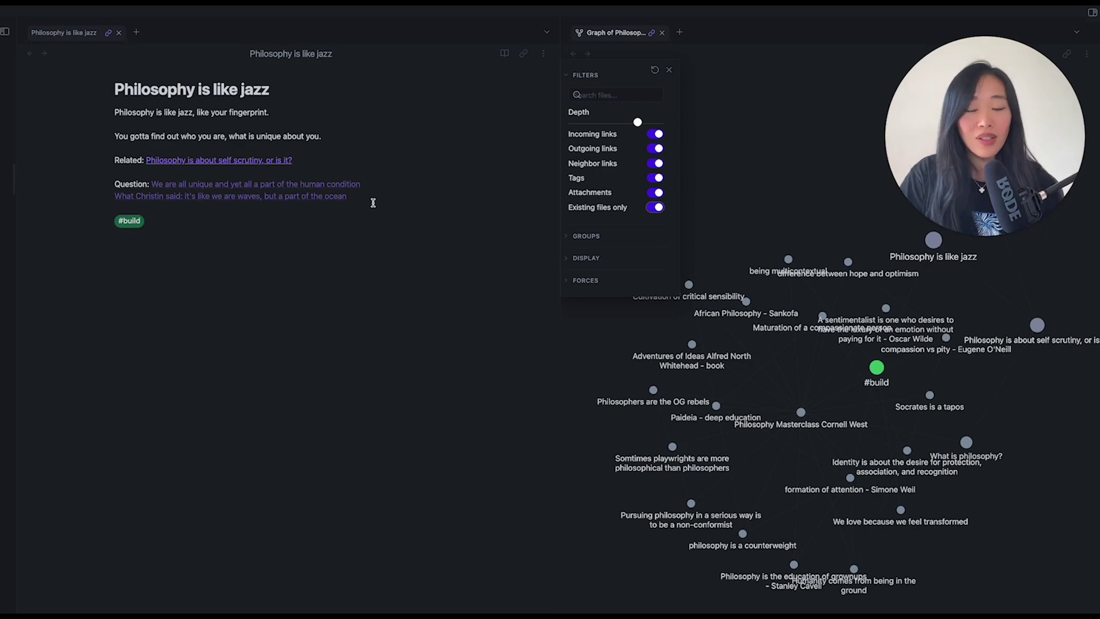
# Set the graph depth to 1, turn off neighbor links, tags and attachments, and limit the graph to existing files only.
pyautogui.click(655, 206)
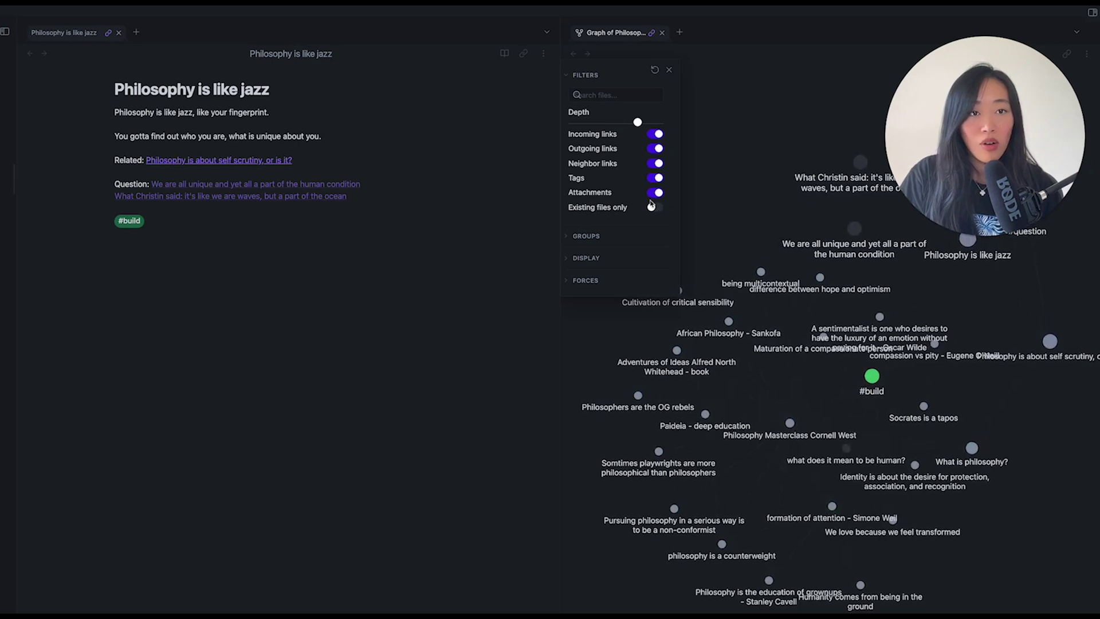
pyautogui.moveTo(638, 122); pyautogui.dragTo(538, 124)
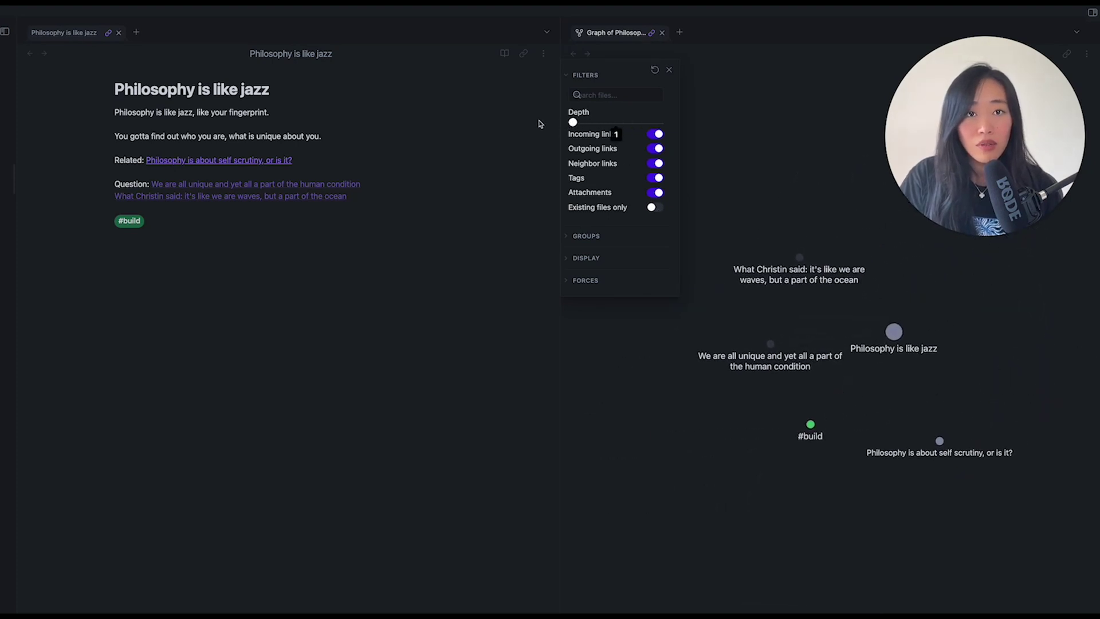
pyautogui.click(658, 178)
pyautogui.click(658, 192)
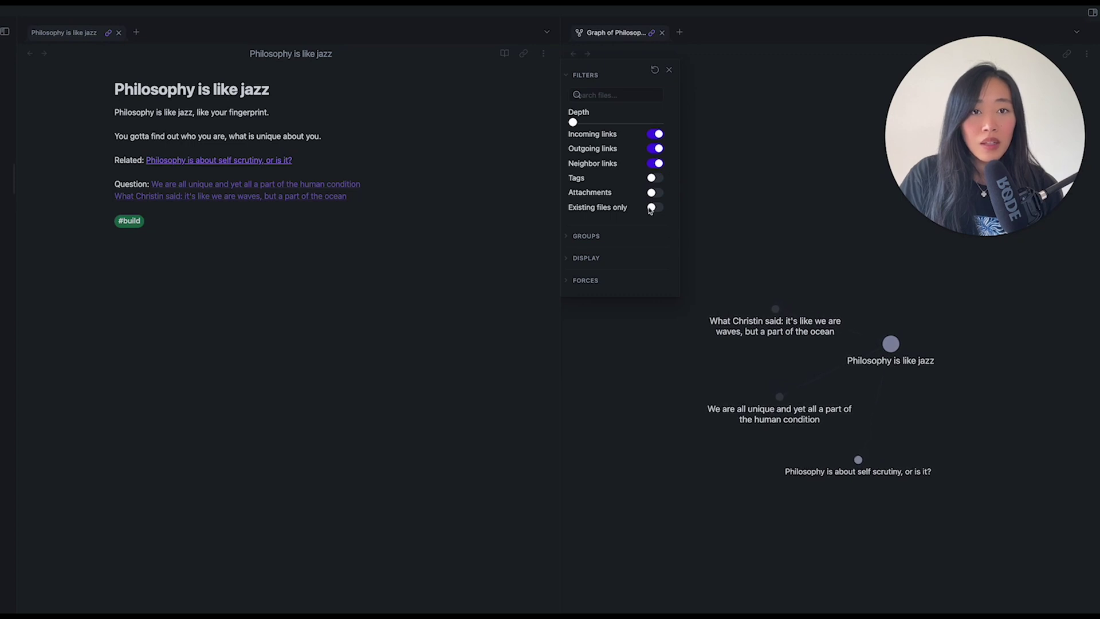
pyautogui.click(655, 163)
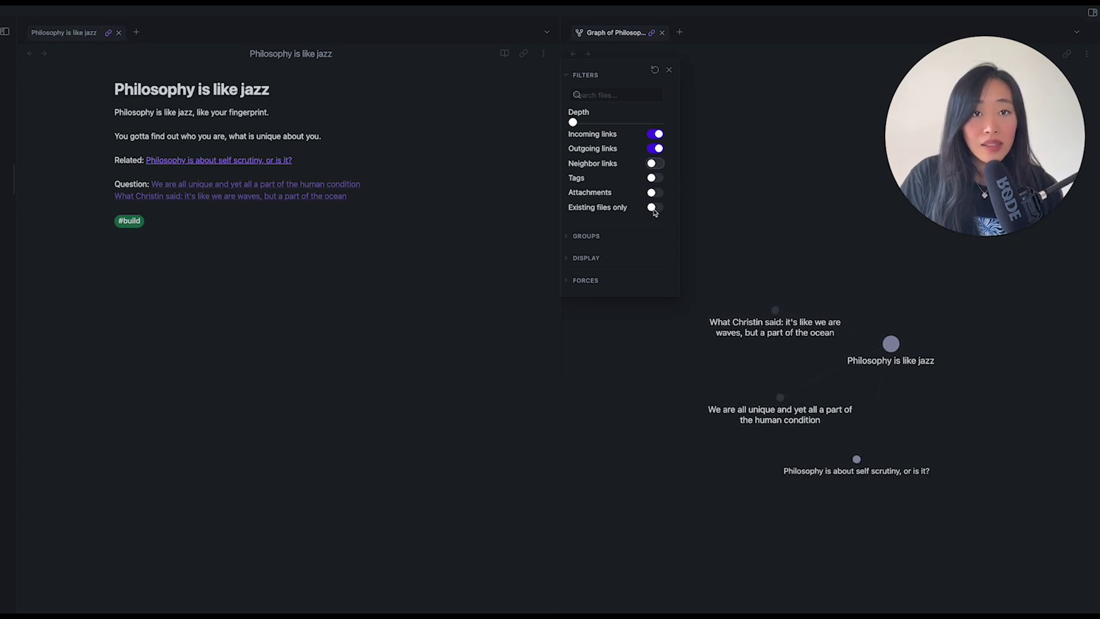
pyautogui.click(655, 209)
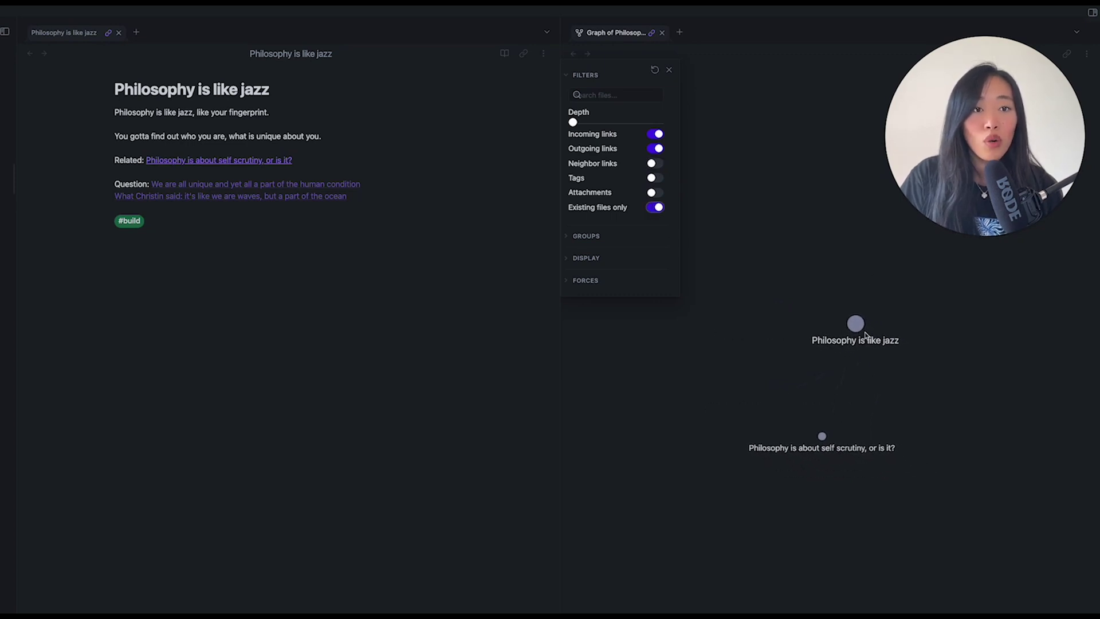
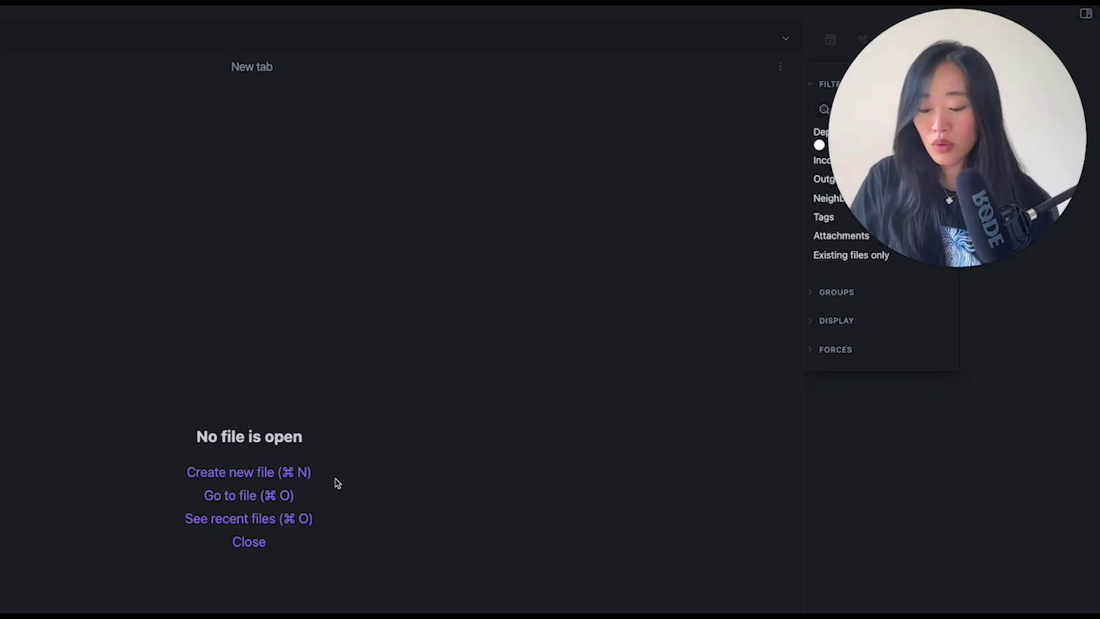
# Create a new note titled "rebellion as the root of science".
pyautogui.press('super+o')
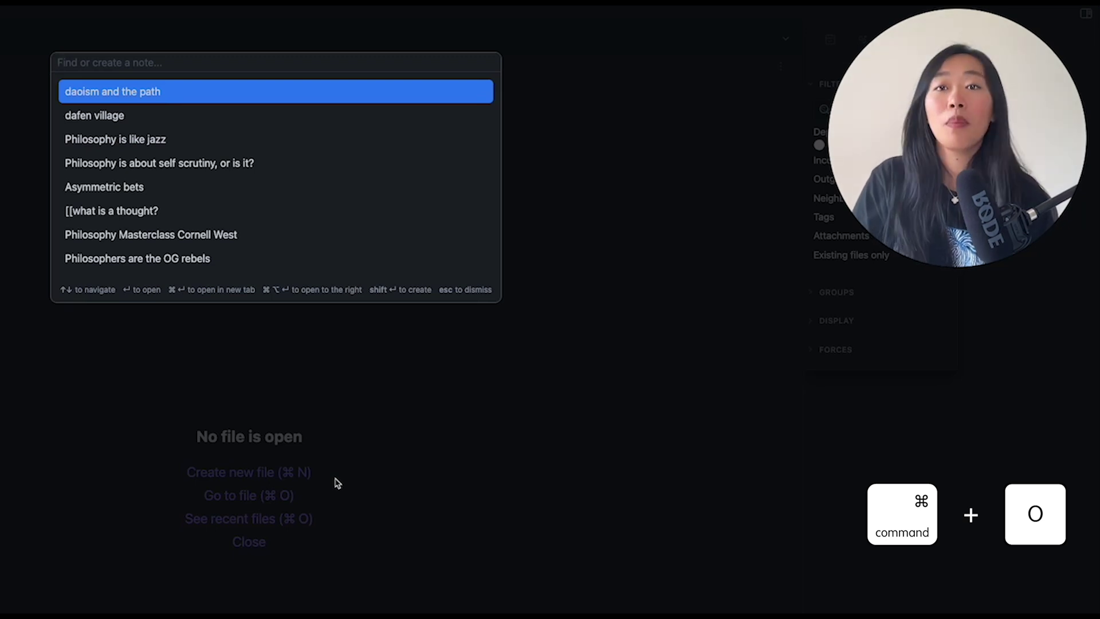
pyautogui.write('reb')
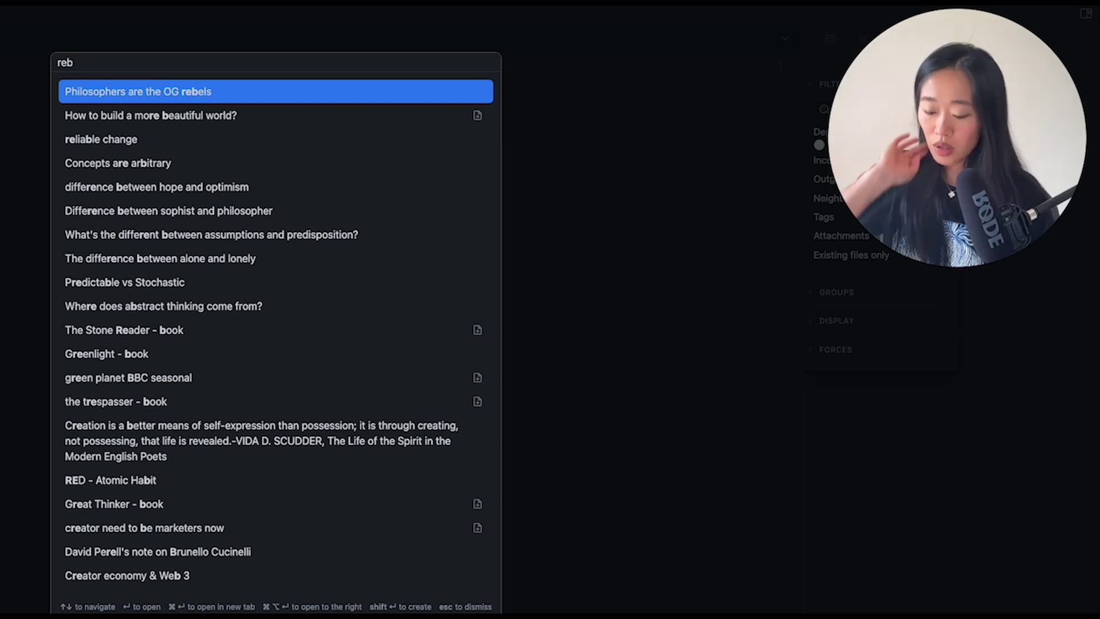
pyautogui.write('e')
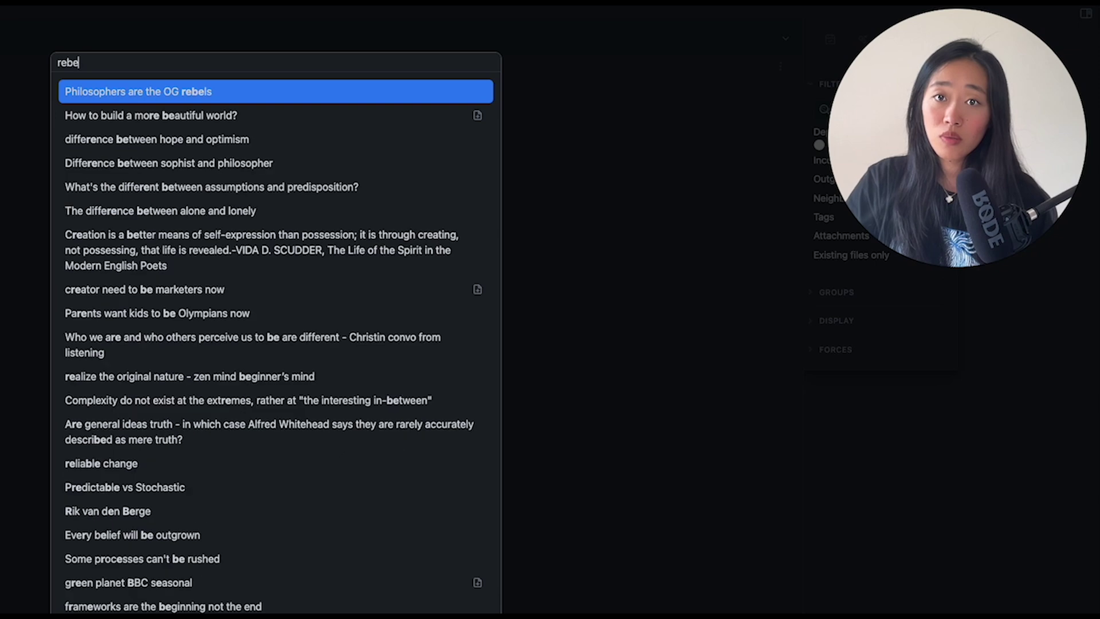
pyautogui.write('lion')
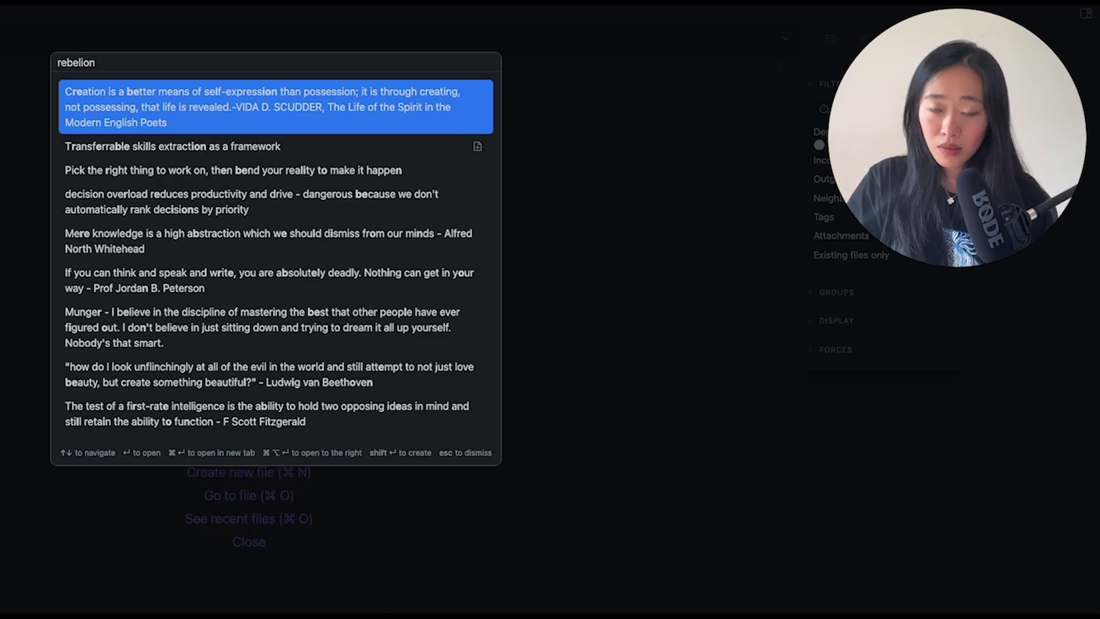
pyautogui.click(81, 63)
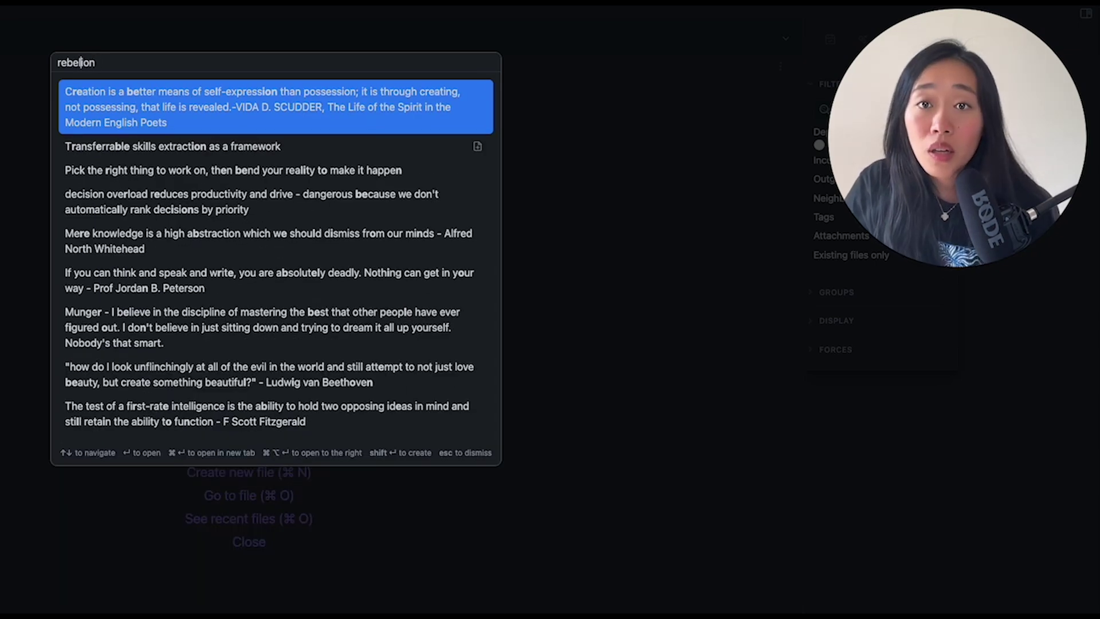
pyautogui.write('l')
pyautogui.press('super+Right')
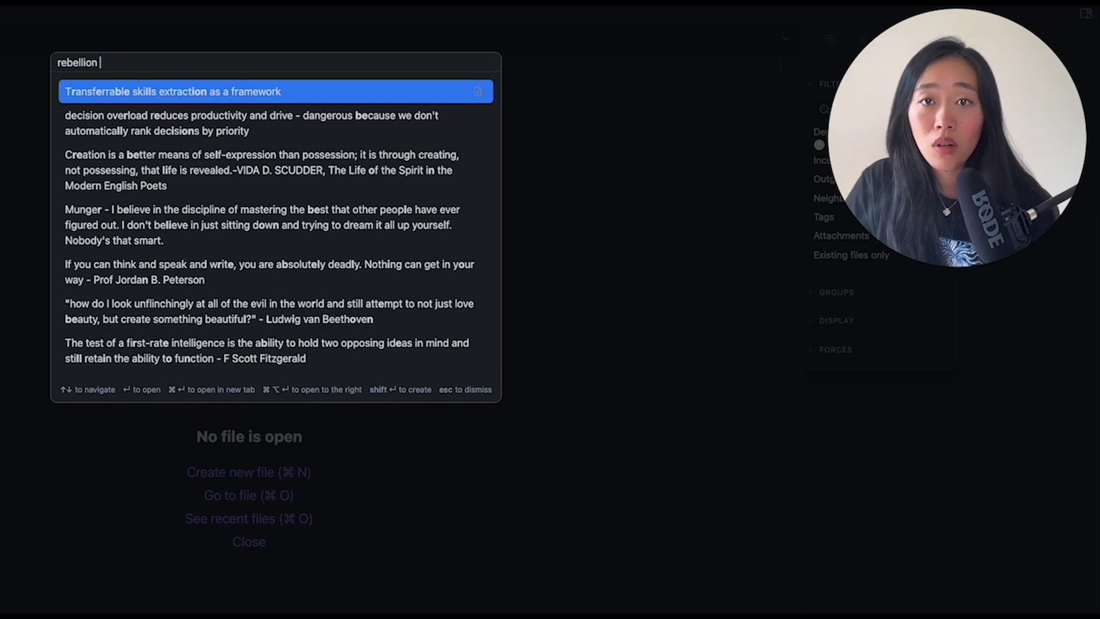
pyautogui.write('is')
pyautogui.press('BackSpace')
pyautogui.press('BackSpace')
pyautogui.write('as the root of science')
pyautogui.press('Return')
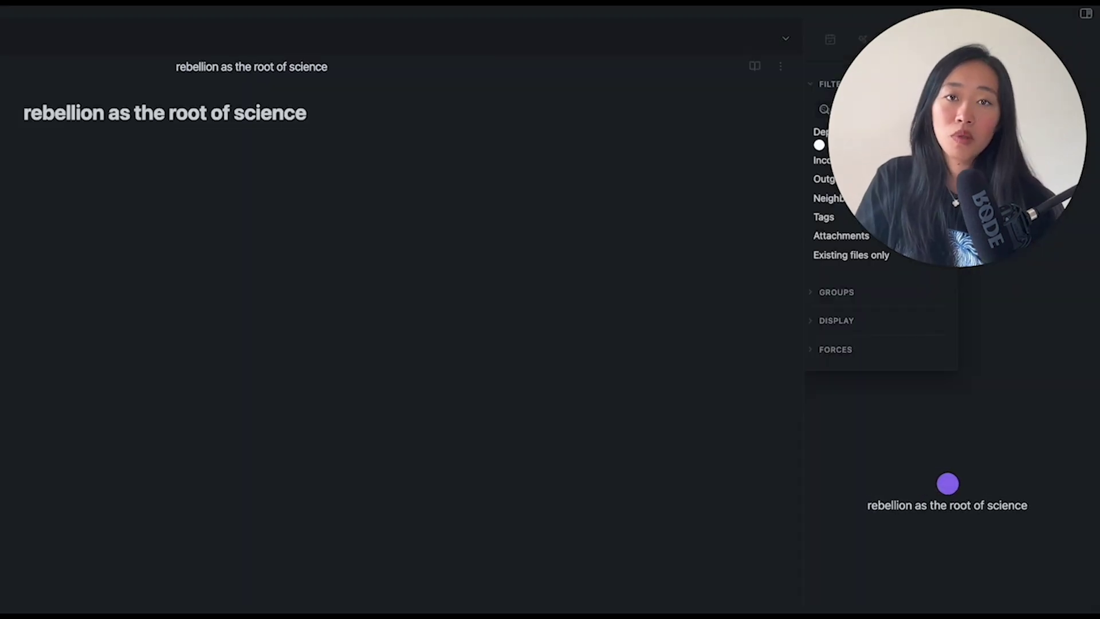
# Add a "Source:" line to the note with an internal link to "The order of time Carlo Rovelli - book".
pyautogui.write('Source: [[')
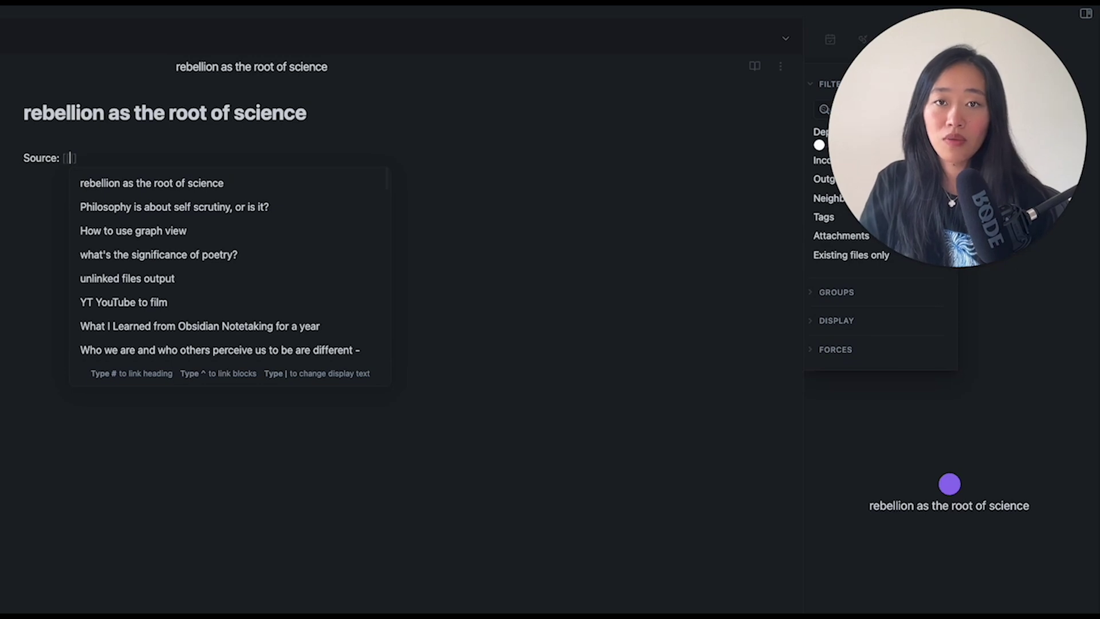
pyautogui.write('carlo ro')
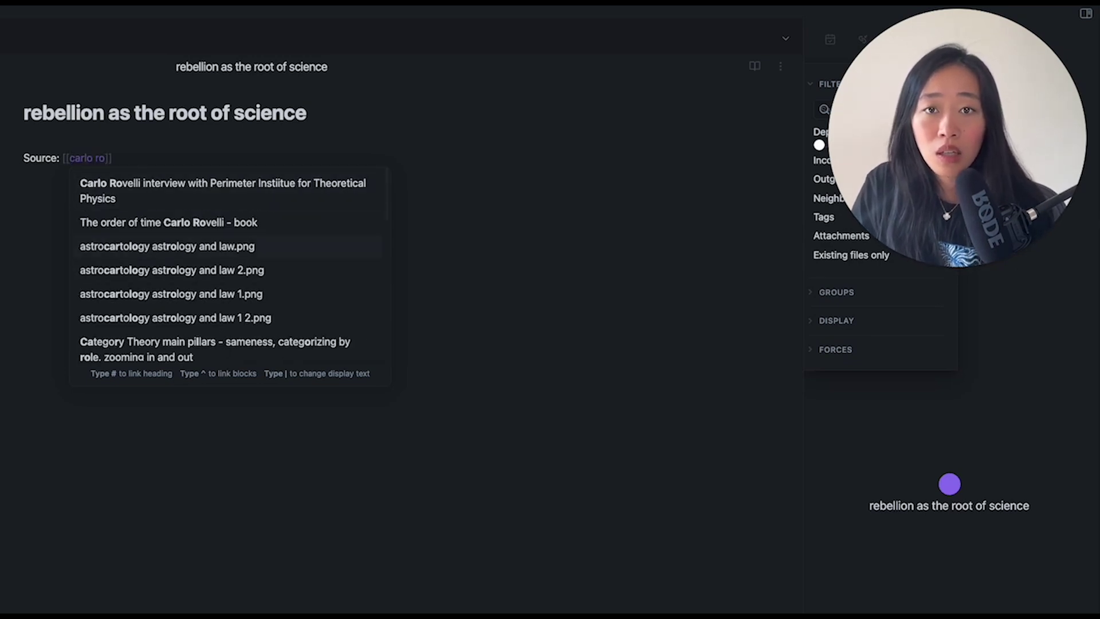
pyautogui.press('Return')
# Choose "The order of time Carlo Rovelli - book" as the source link's target and return to the empty line above it.
pyautogui.press('Up')
pyautogui.press('Return')
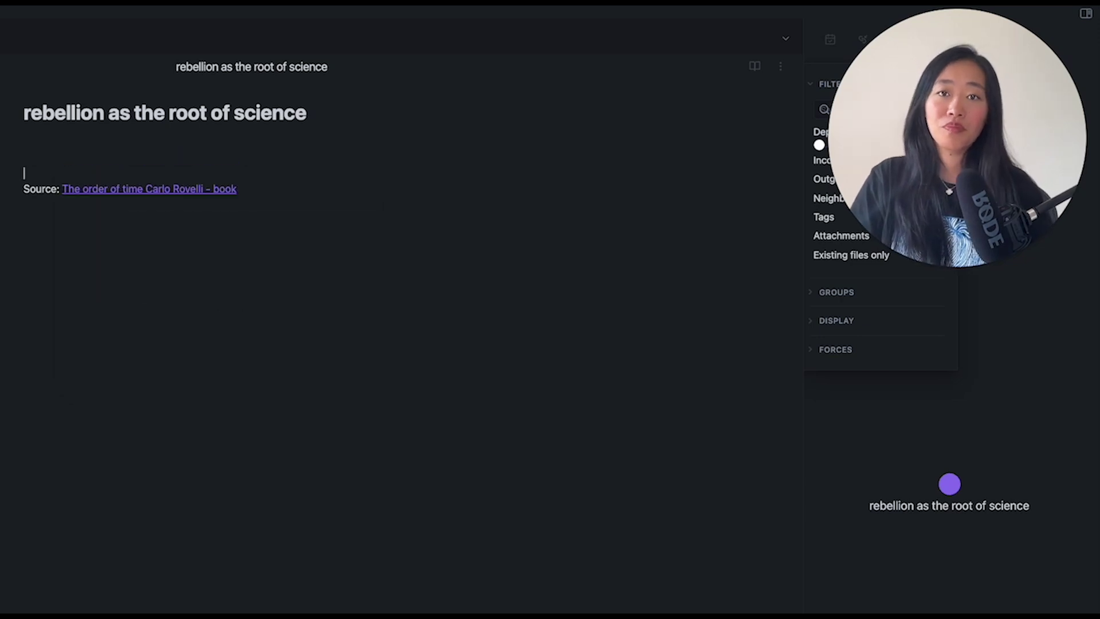
pyautogui.press('Up')
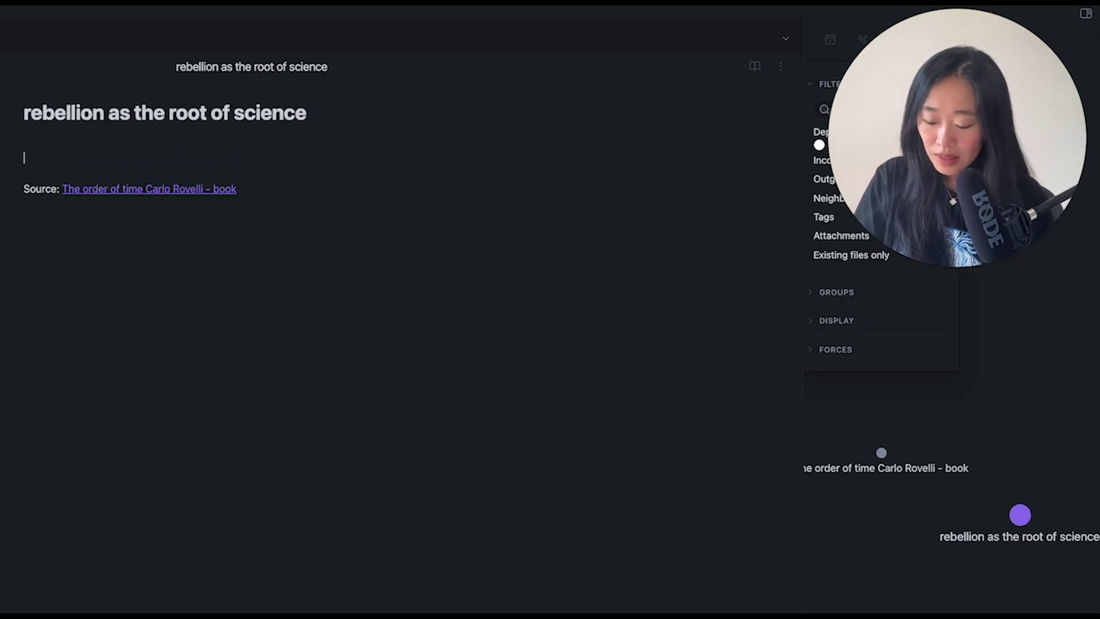
# Write "Refusal to accept the present order of things = rebellion = how science began" above the source line.
pyautogui.write('Refu')
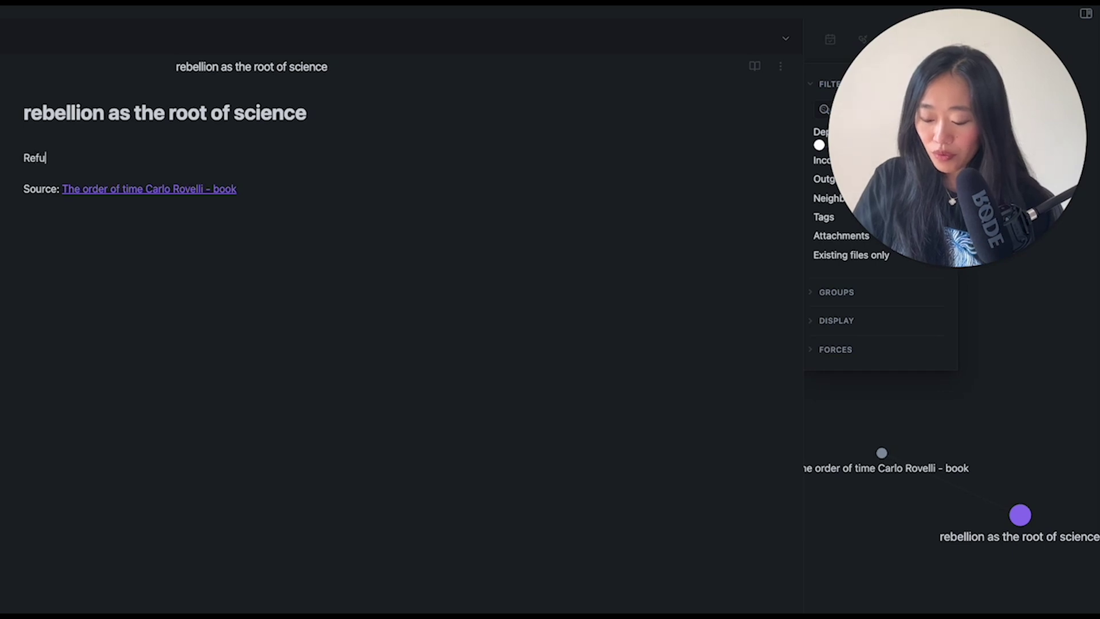
pyautogui.write('sal to accept the pres')
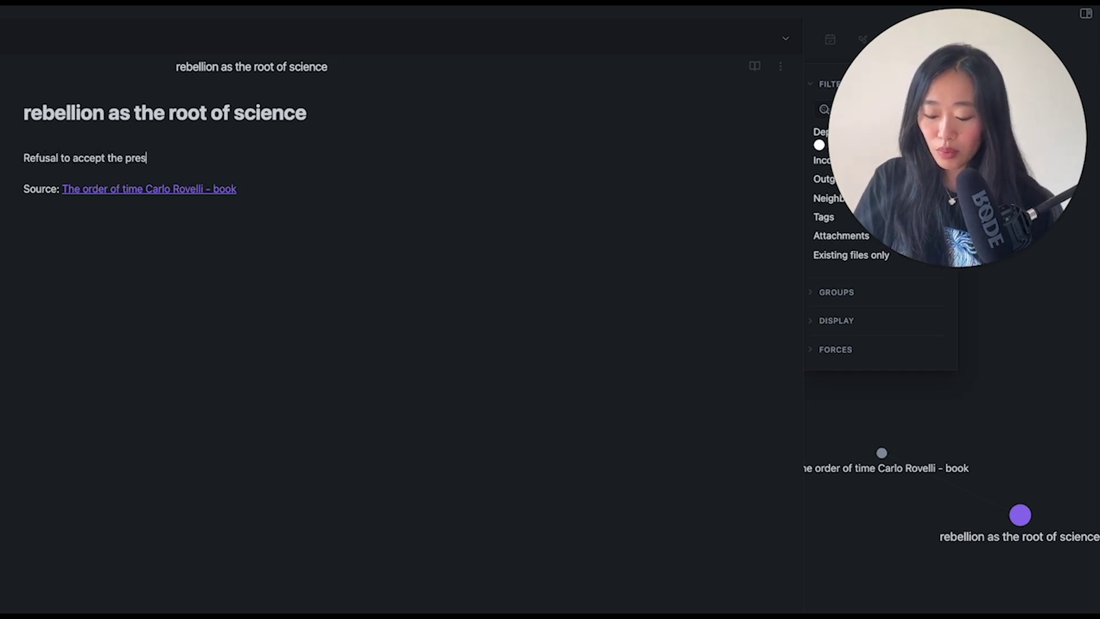
pyautogui.write('ent order of things ')
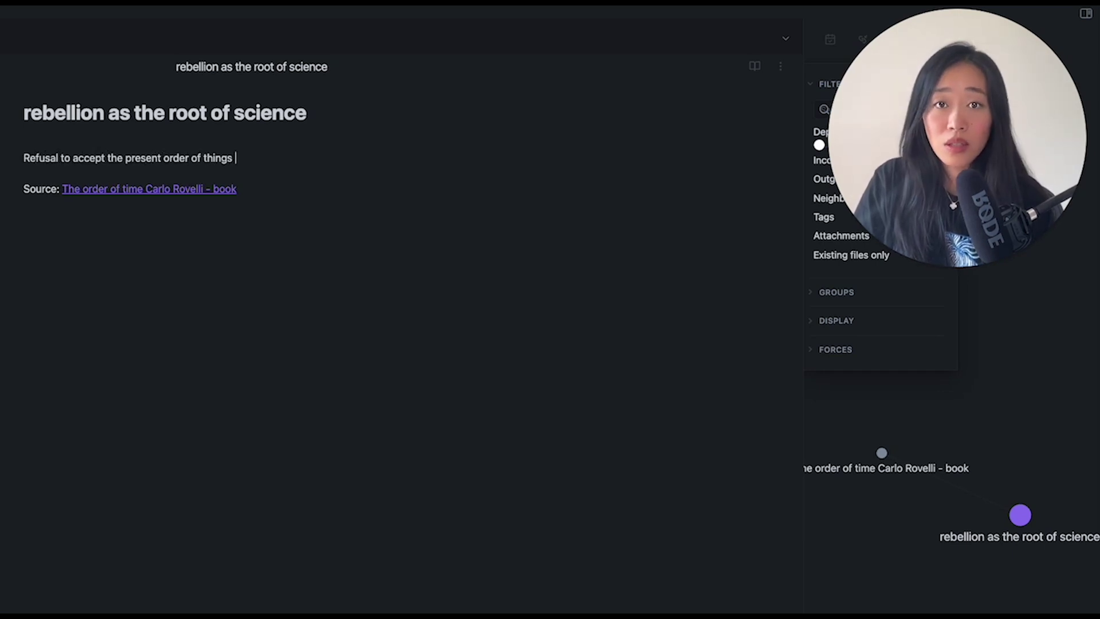
pyautogui.write('= rebelion')
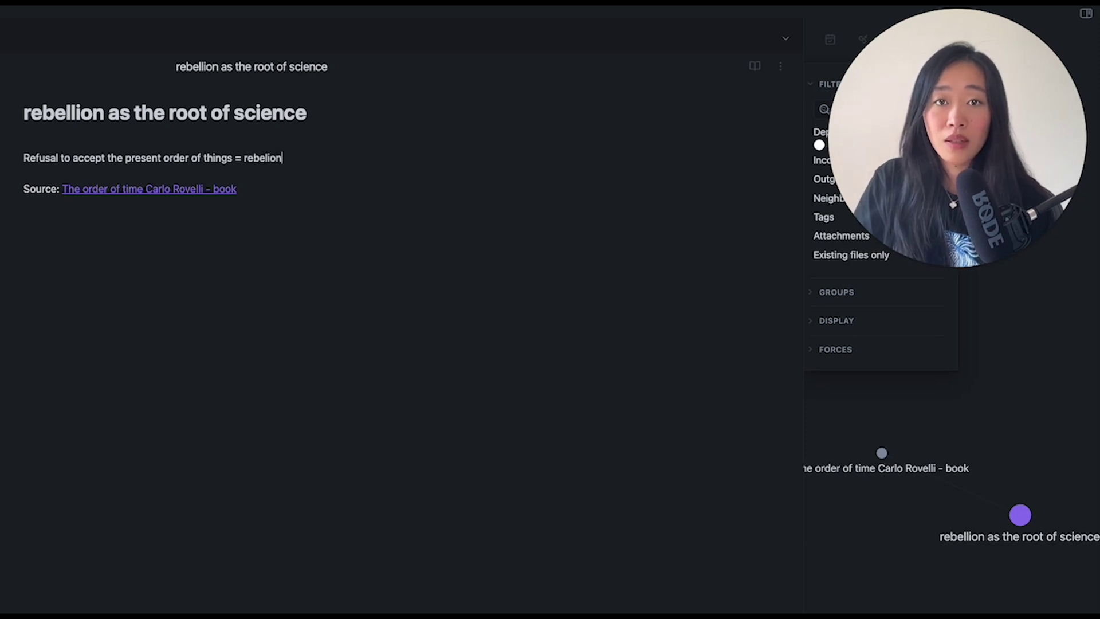
pyautogui.press('BackSpace')
pyautogui.press('BackSpace')
pyautogui.press('BackSpace')
pyautogui.press('BackSpace')
pyautogui.write('llion = ')
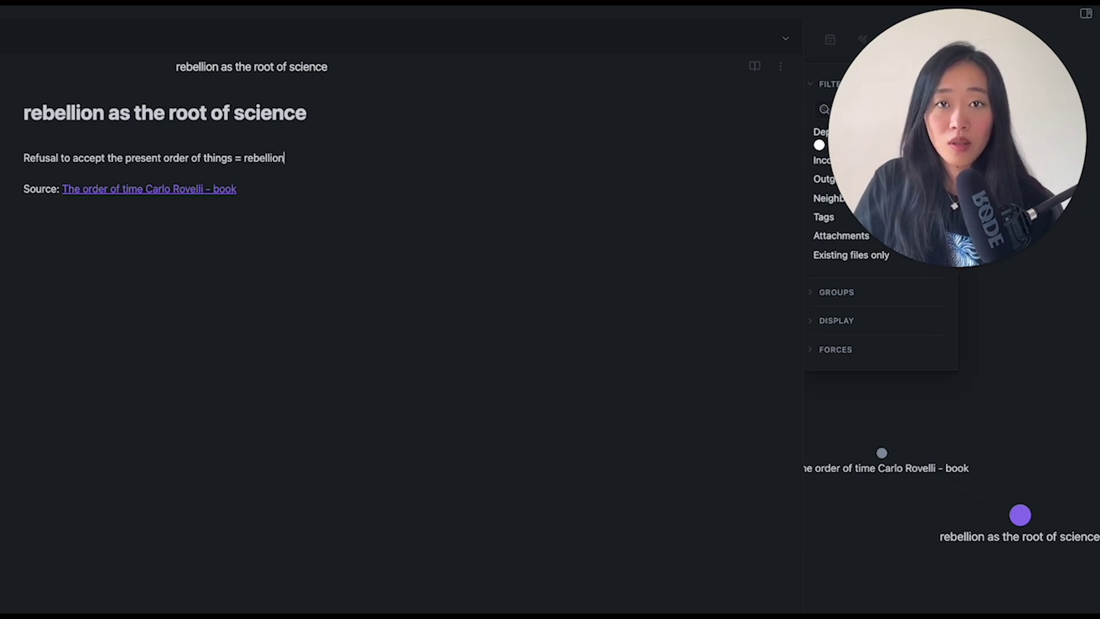
pyautogui.write('begi')
pyautogui.press('BackSpace')
pyautogui.press('BackSpace')
pyautogui.press('BackSpace')
pyautogui.press('BackSpace')
pyautogui.write('how science began')
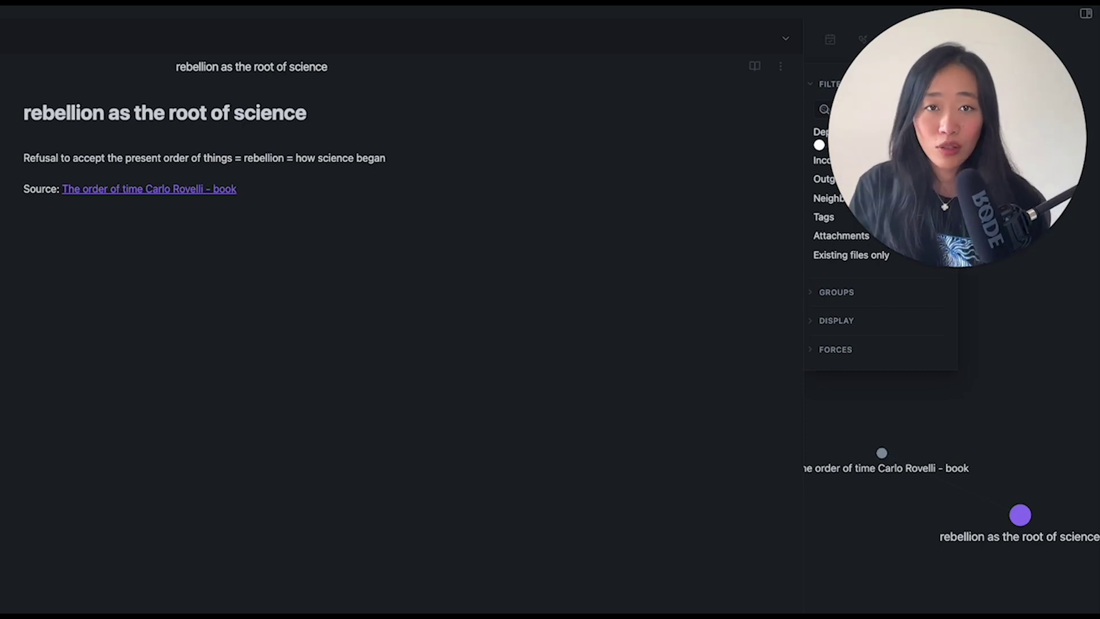
# Add a "Related:" line below the source with an internal link to "Philosophers are the OG rebels".
pyautogui.click(24, 173)
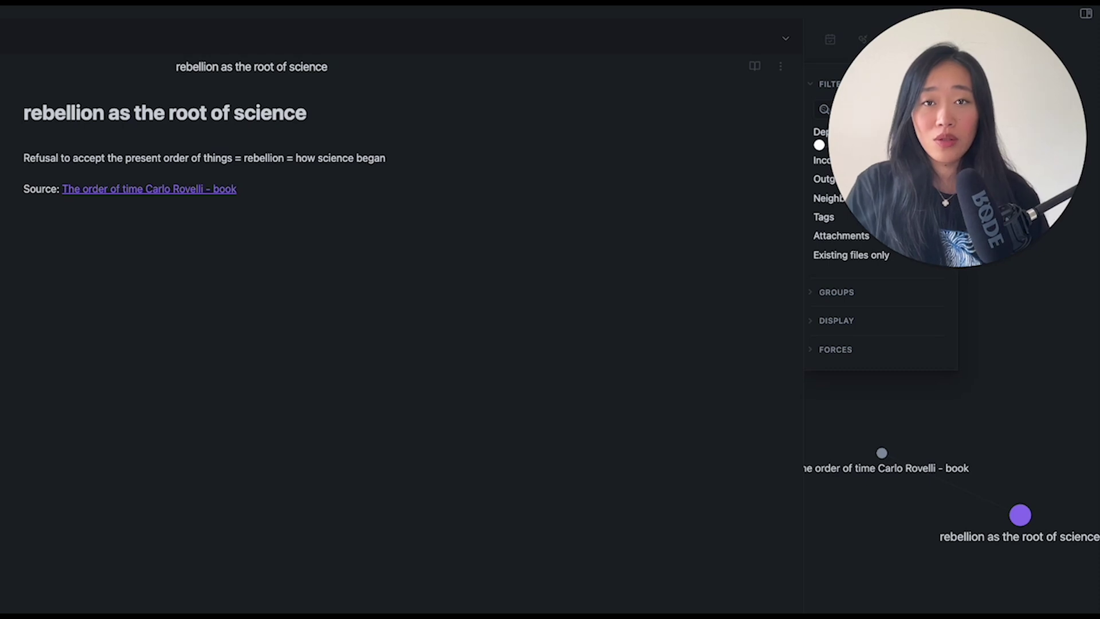
pyautogui.click(251, 189)
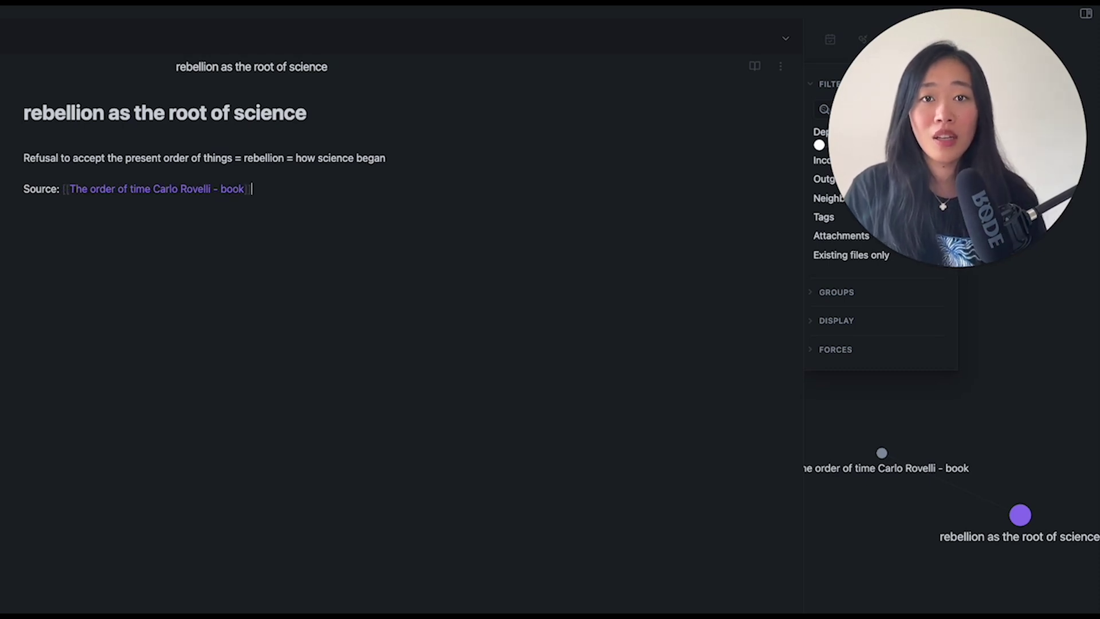
pyautogui.press('Return')
pyautogui.press('Return')
pyautogui.write('Rel')
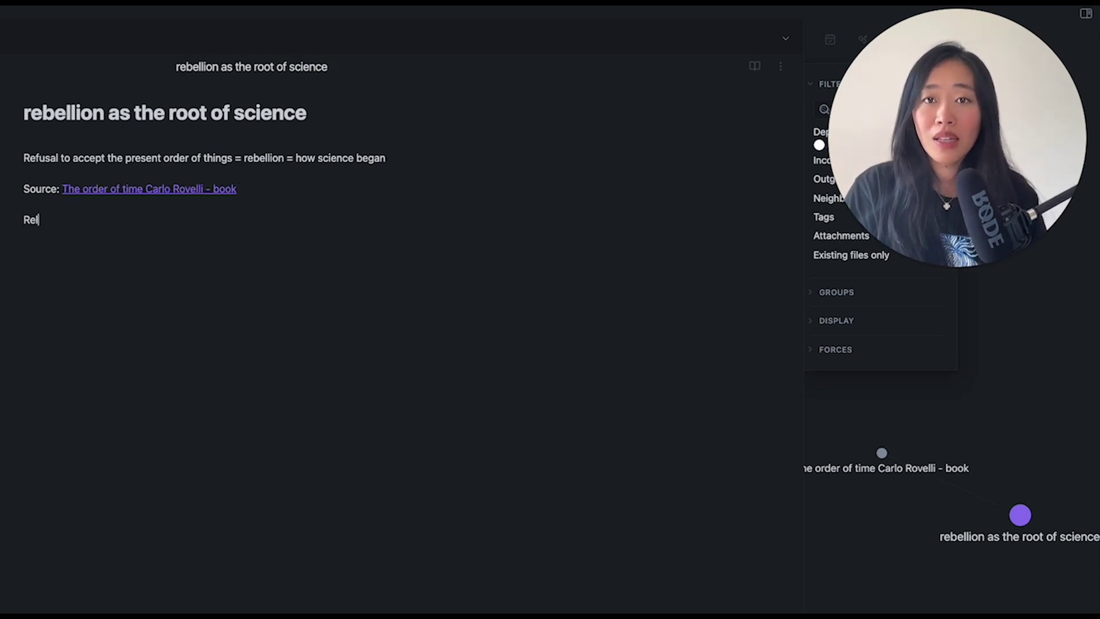
pyautogui.write('ated: [[')
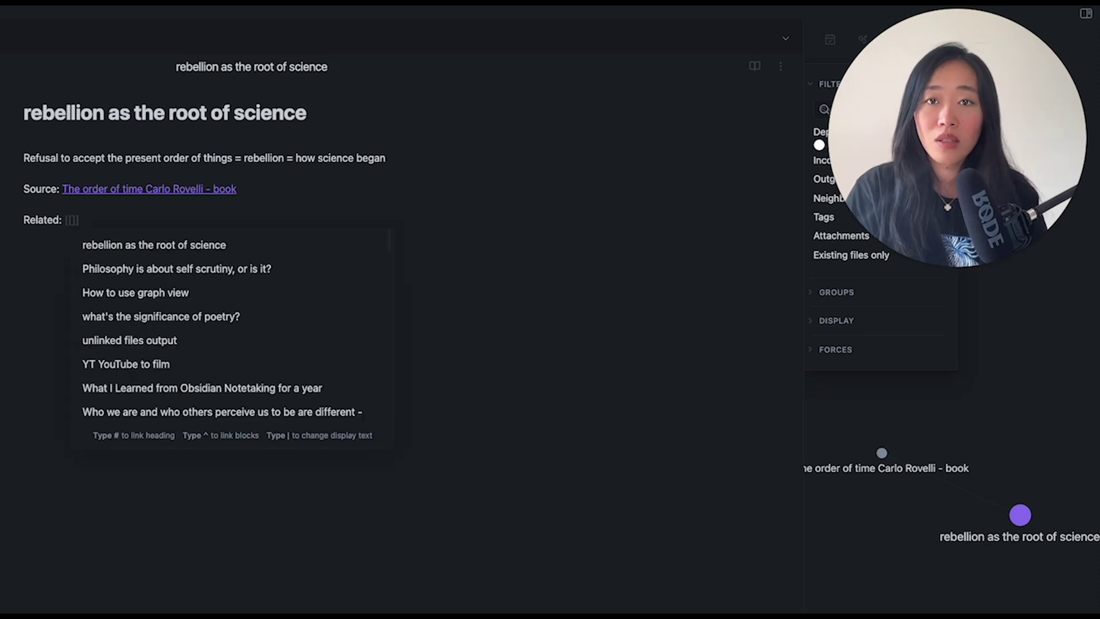
pyautogui.write('philosopher')
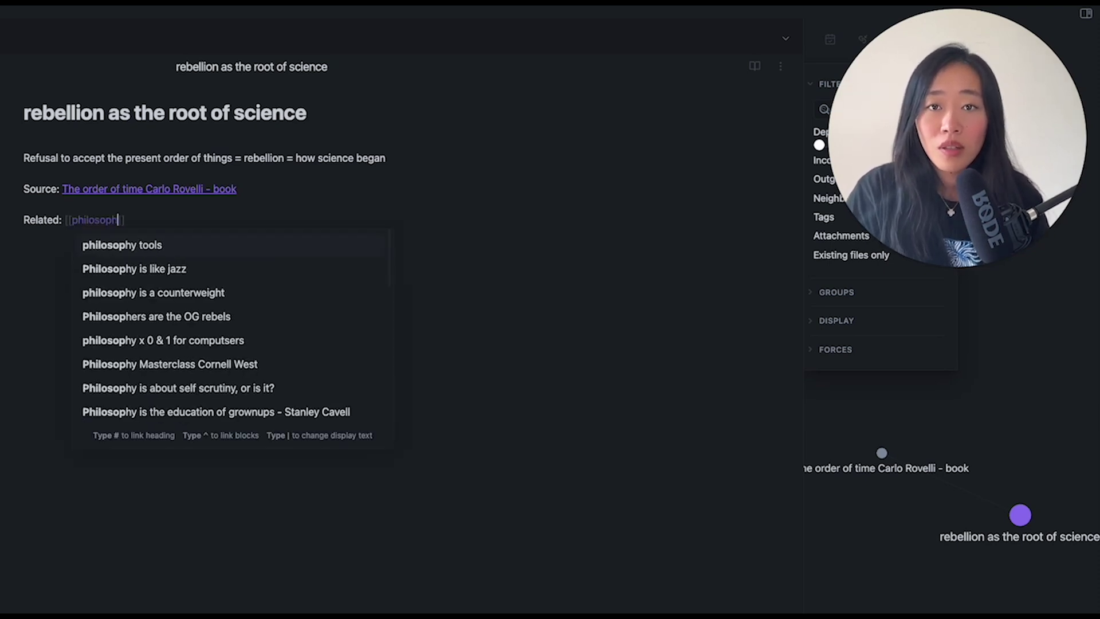
pyautogui.press('Return')
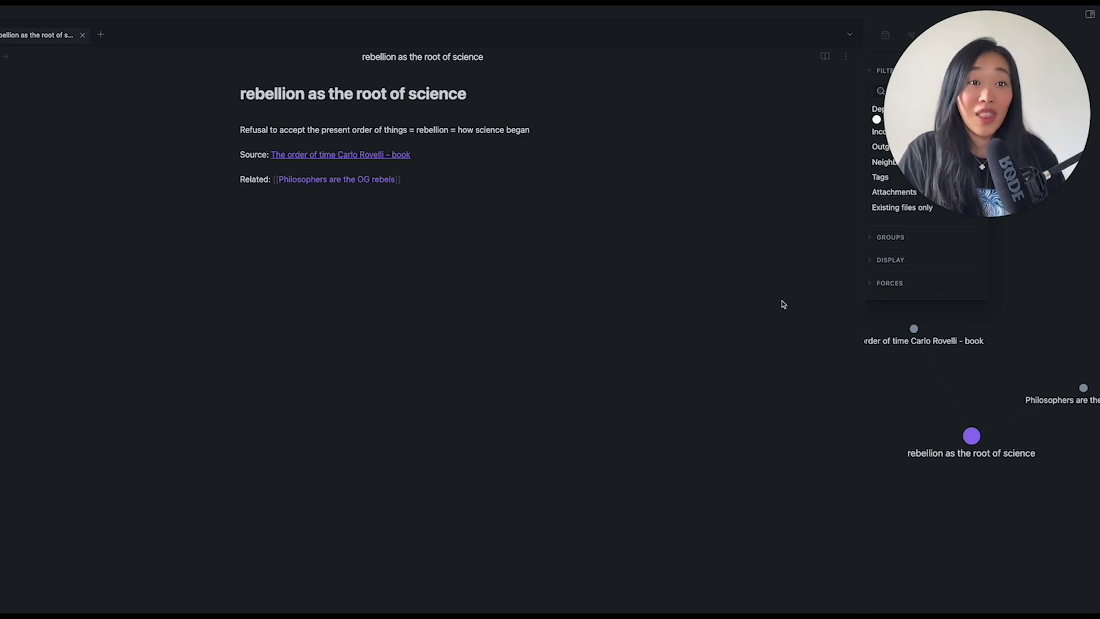
# Widen the local graph pane and delete the "Related:" line from the note.
pyautogui.moveTo(865, 348); pyautogui.dragTo(481, 346)
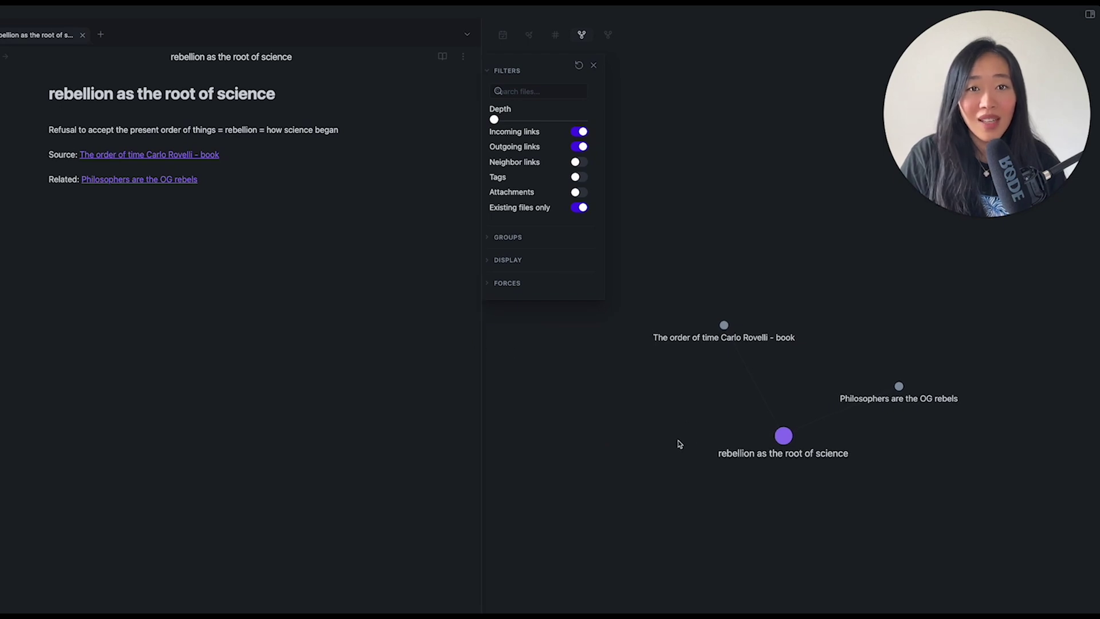
pyautogui.tripleClick(34, 184)
pyautogui.press('BackSpace')
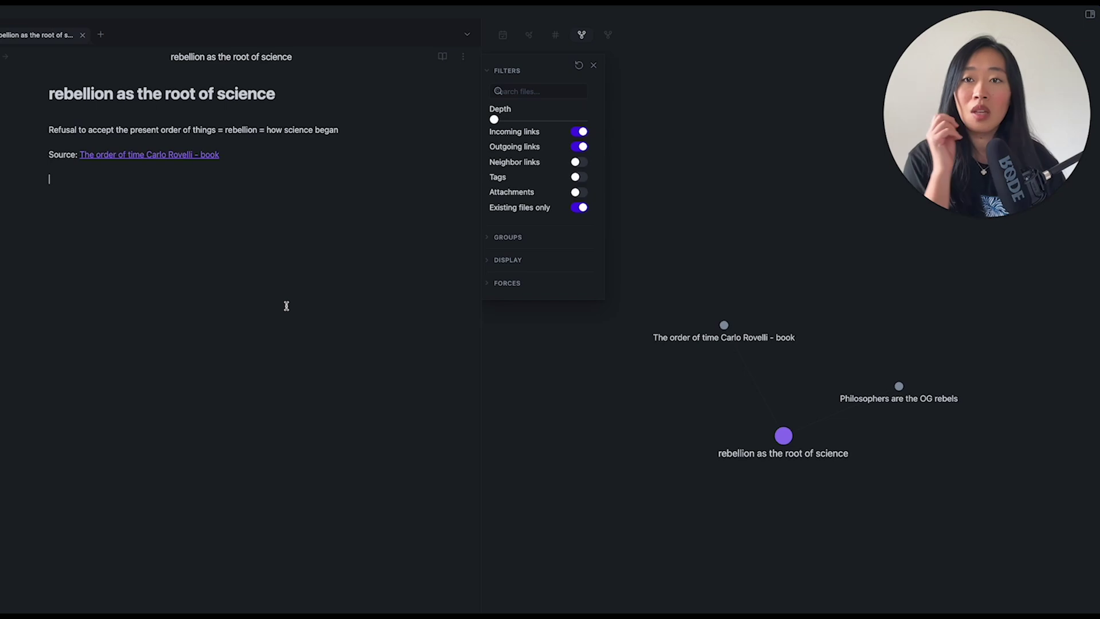
# Set the graph depth to 3 and move the "where do we draw the line" and "Somtimes playwrights are more philosophical than philosophers" nodes away from their overlapping neighbours.
pyautogui.moveTo(497, 120); pyautogui.dragTo(539, 119)
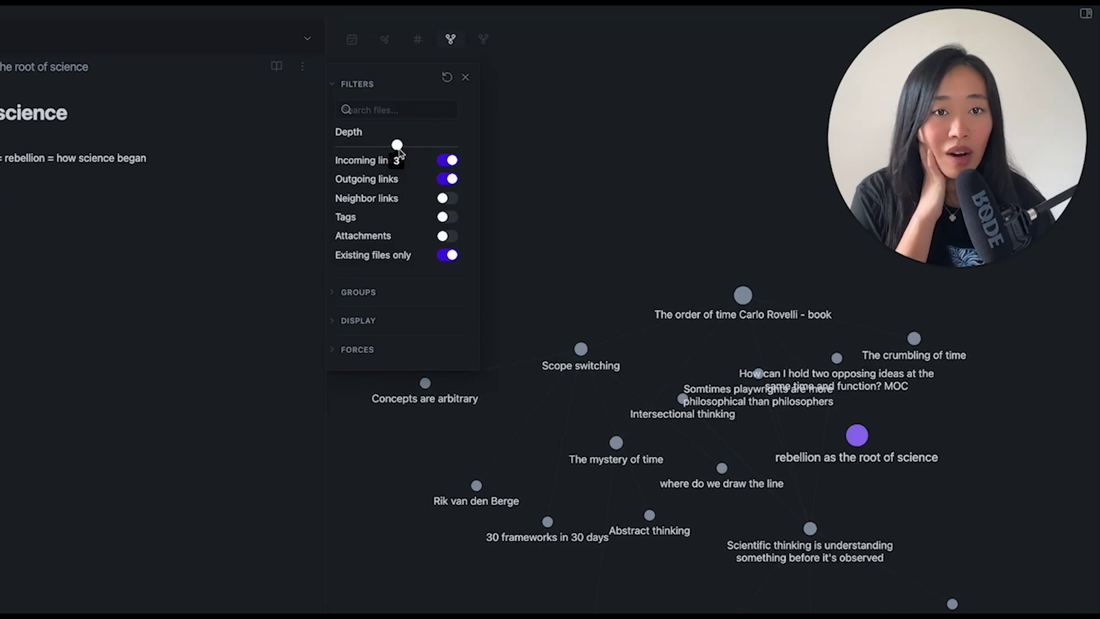
pyautogui.moveTo(722, 469)
pyautogui.mouseDown()
pyautogui.moveTo(725, 489)
pyautogui.moveTo(569, 410)
pyautogui.moveTo(626, 482)
pyautogui.mouseUp()
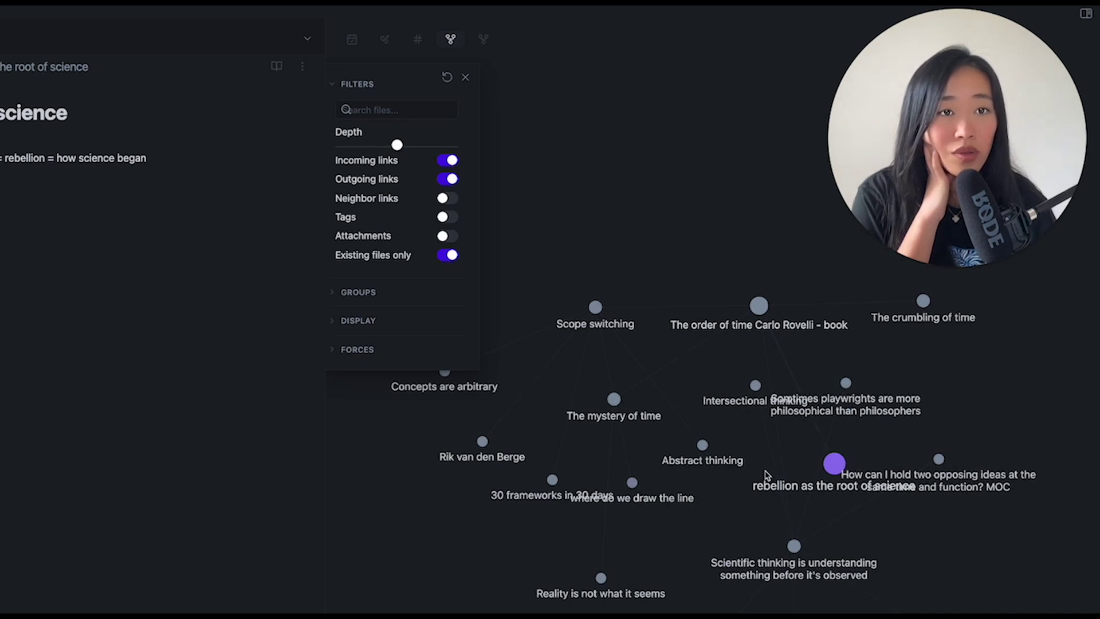
pyautogui.moveTo(853, 383); pyautogui.dragTo(729, 449)
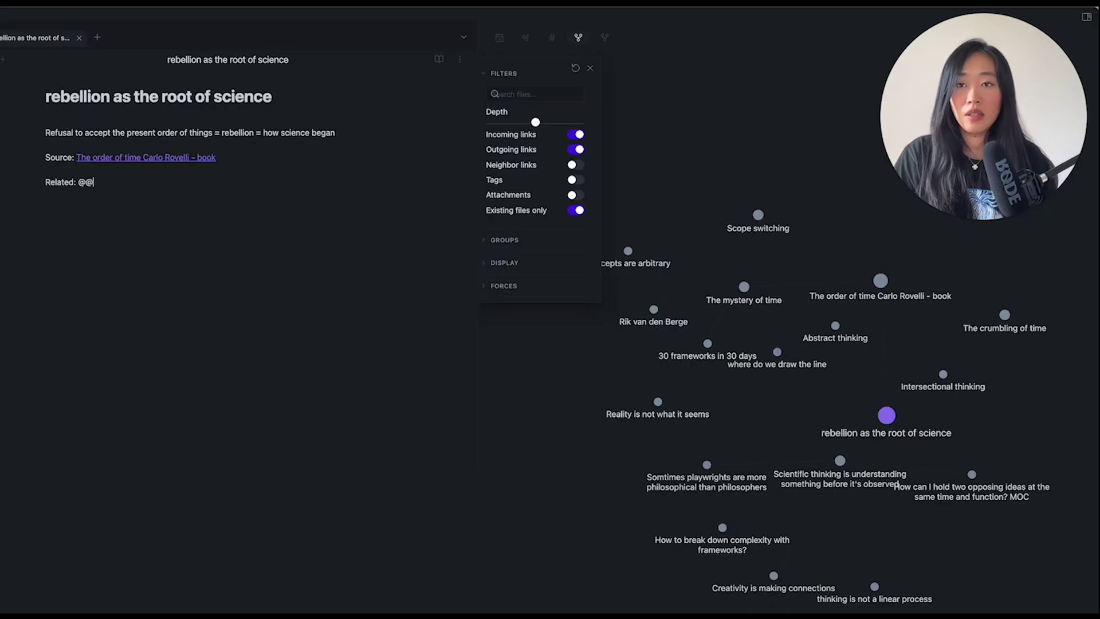
# Replace "@@" after "Related:" with a link to "thinking is not a linear process" and write "Rebellion is a not linear path." below.
pyautogui.press('BackSpace')
pyautogui.press('BackSpace')
pyautogui.write('[[thinking is')
pyautogui.press('Return')
pyautogui.press('Return')
pyautogui.press('Return')
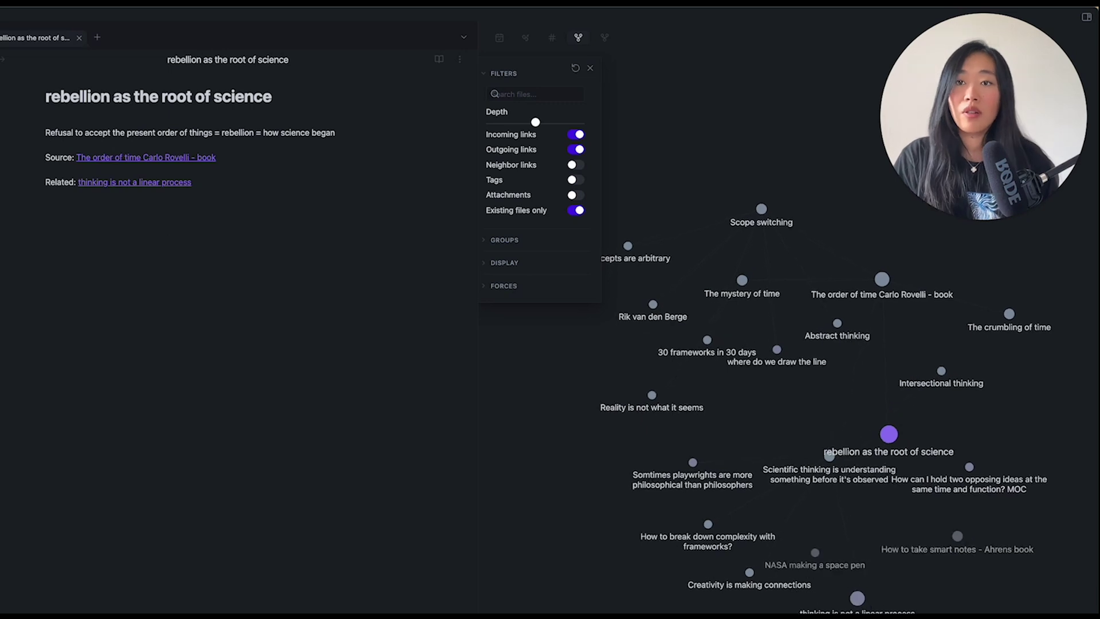
pyautogui.write('Rebel')
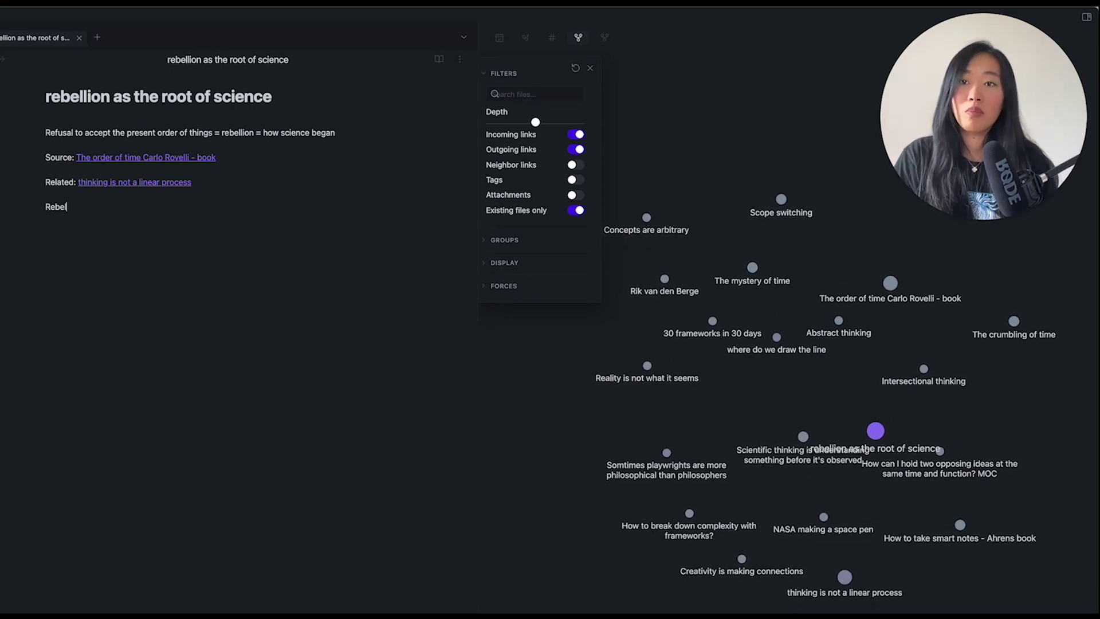
pyautogui.write('lion is a not linear path.')
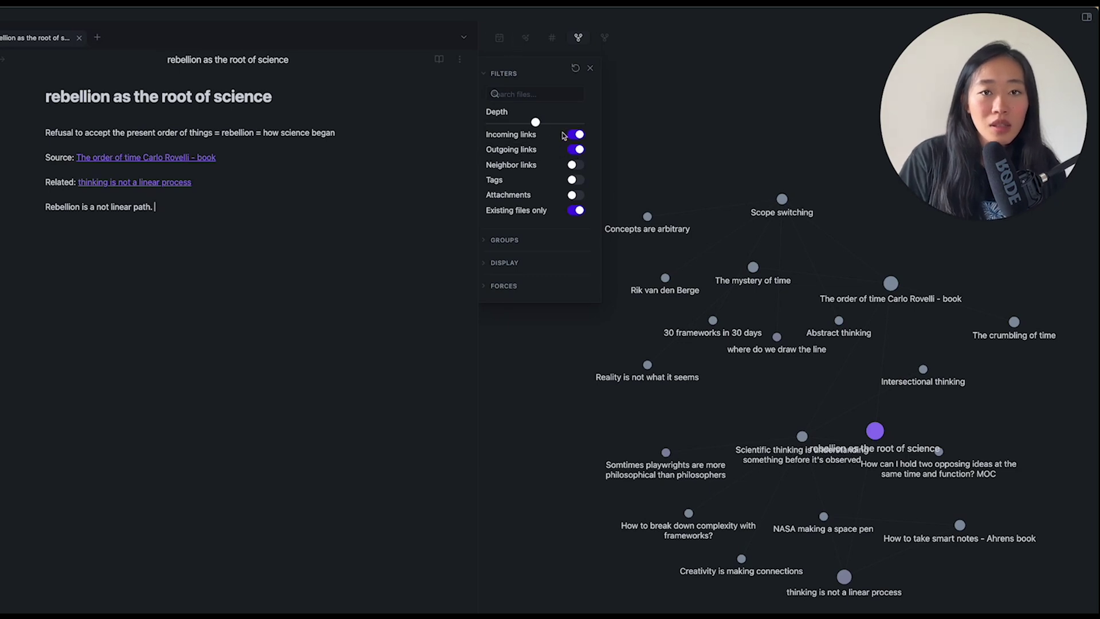
# Add an internal link to "Reality is not what it seems" below the sentence about rebellion.
pyautogui.moveTo(535, 123)
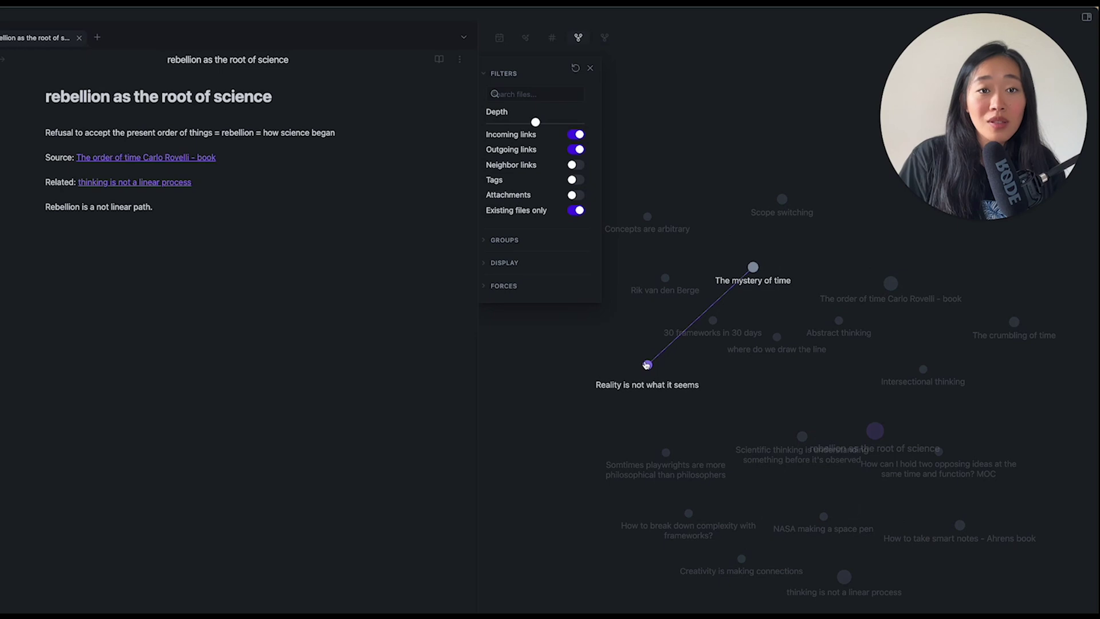
pyautogui.press('Return')
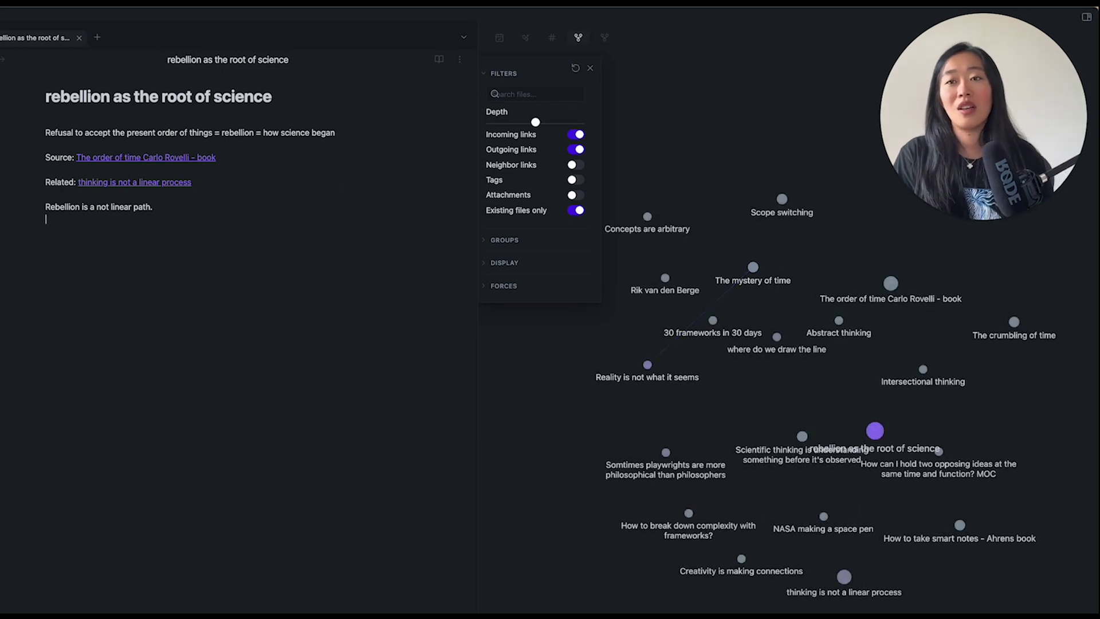
pyautogui.write('[[reality is')
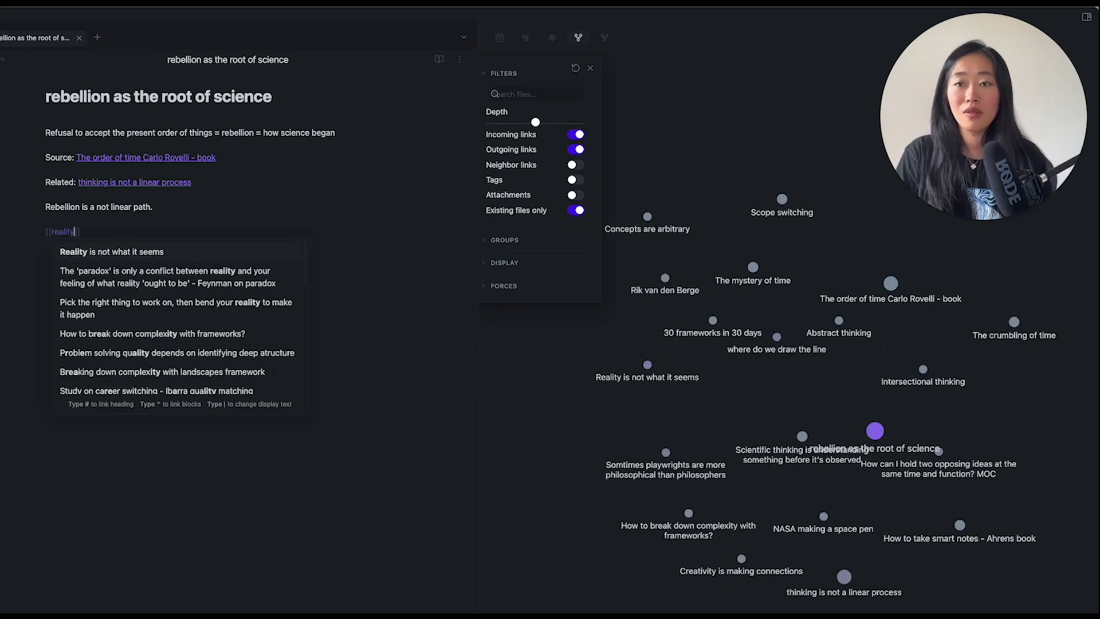
pyautogui.press('Return')
pyautogui.press('Return')
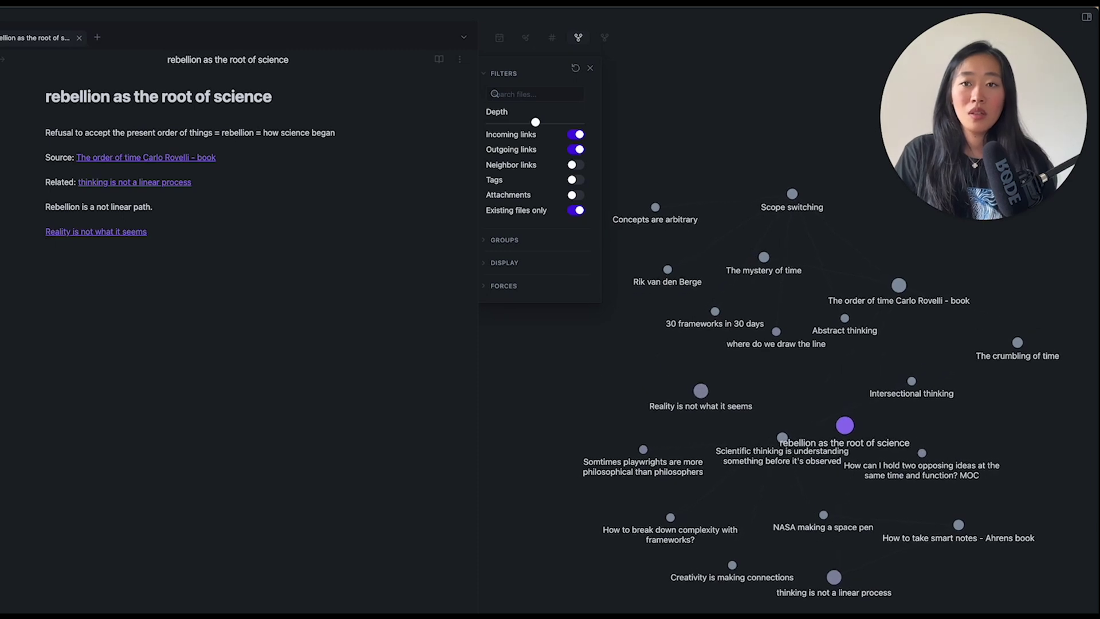
# Write "Science, very established, serious subject, is actually rebelious at heart. Not just objective. It's rooted in emotions." below the last link.
pyautogui.write('Science, very es')
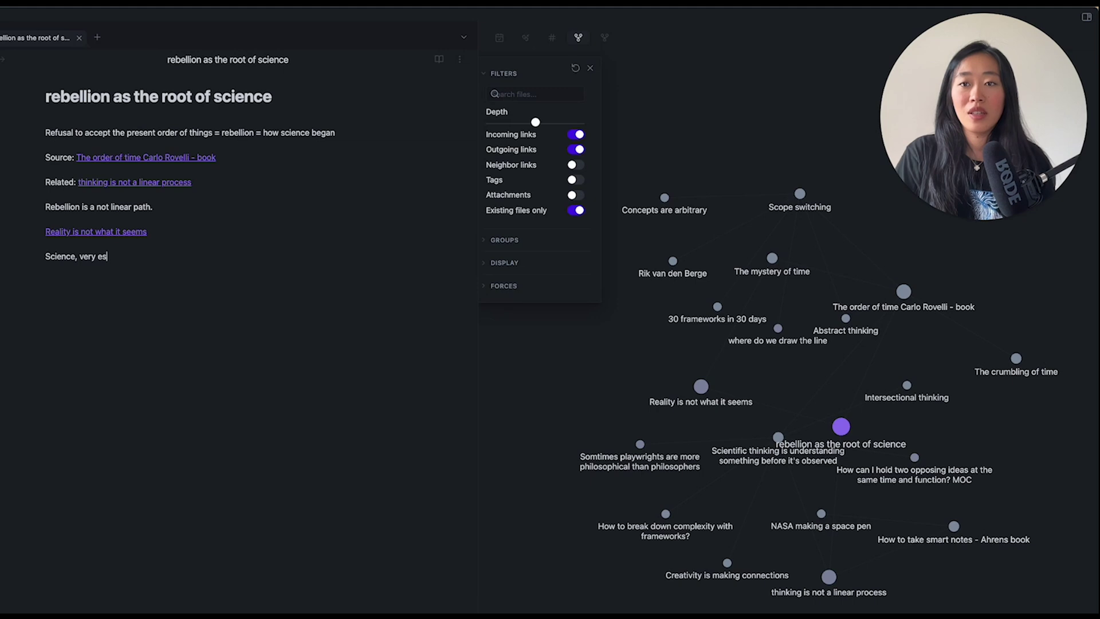
pyautogui.write('tablished, serious a')
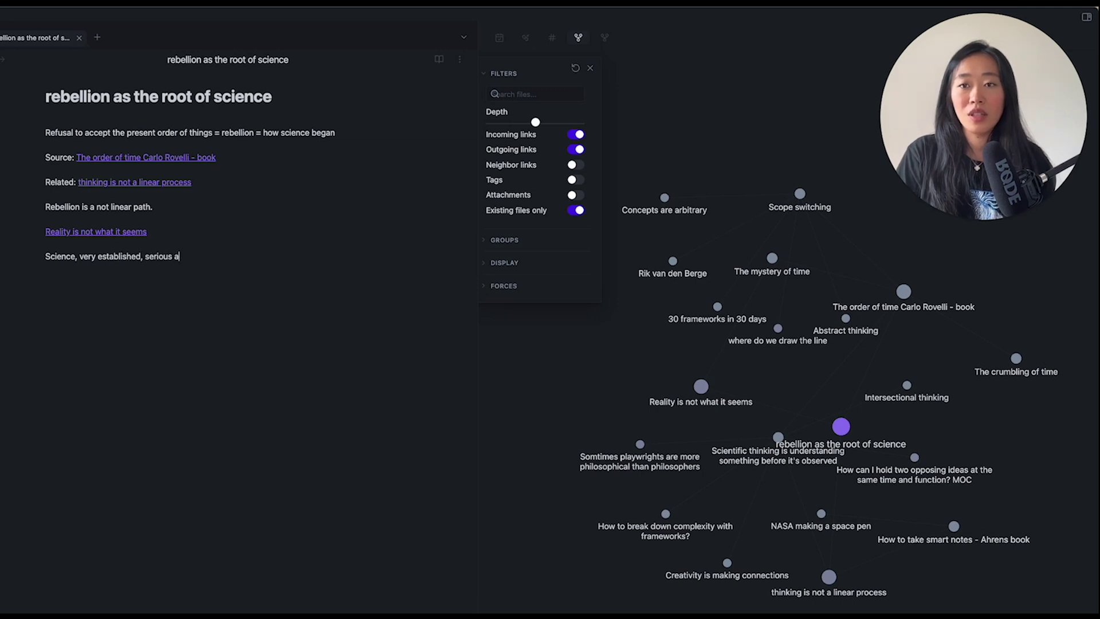
pyautogui.press('BackSpace')
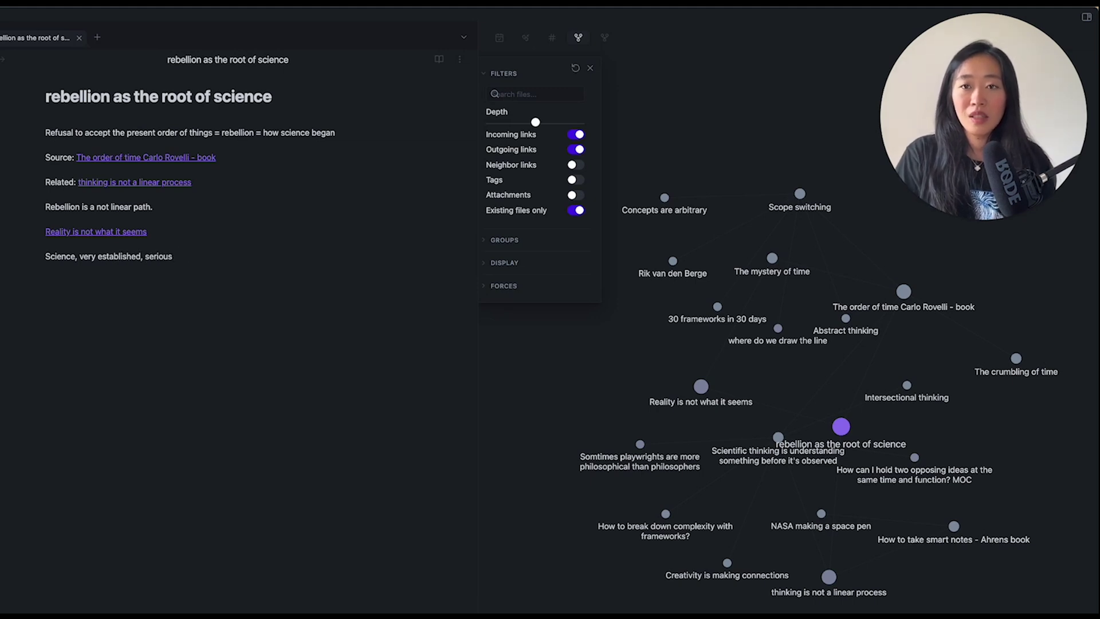
pyautogui.write('subject, ')
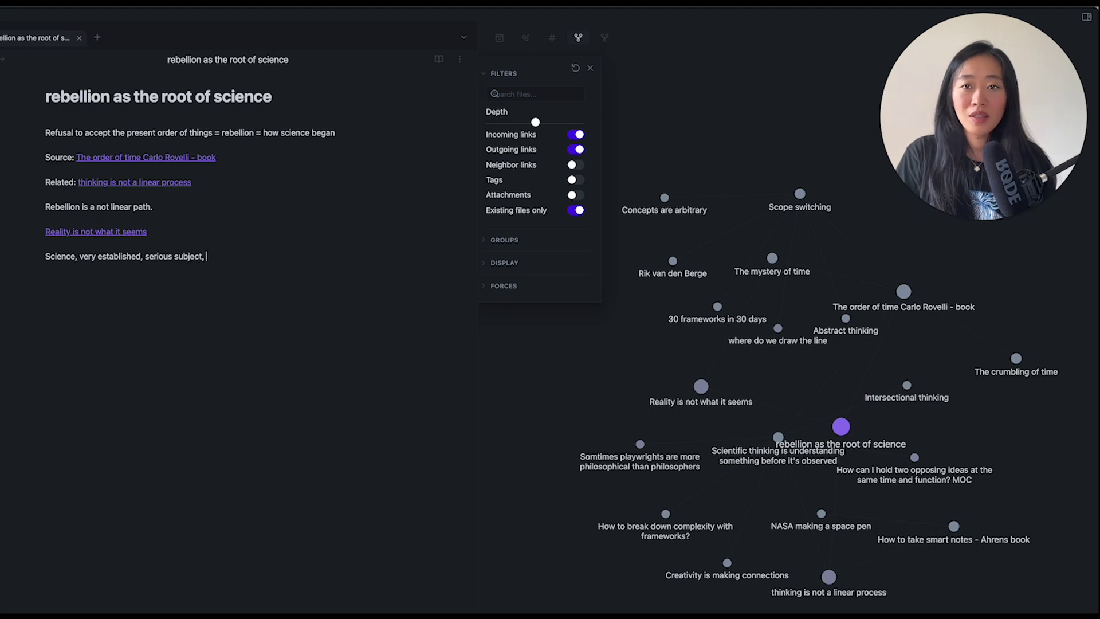
pyautogui.write('is actuall')
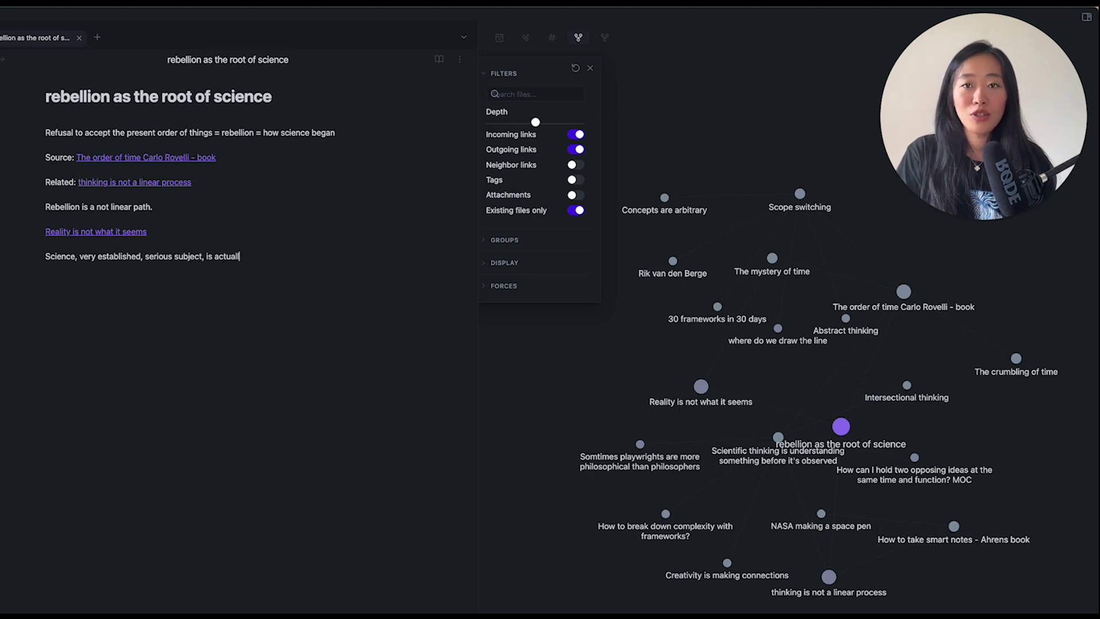
pyautogui.write('y rebellious at heart.')
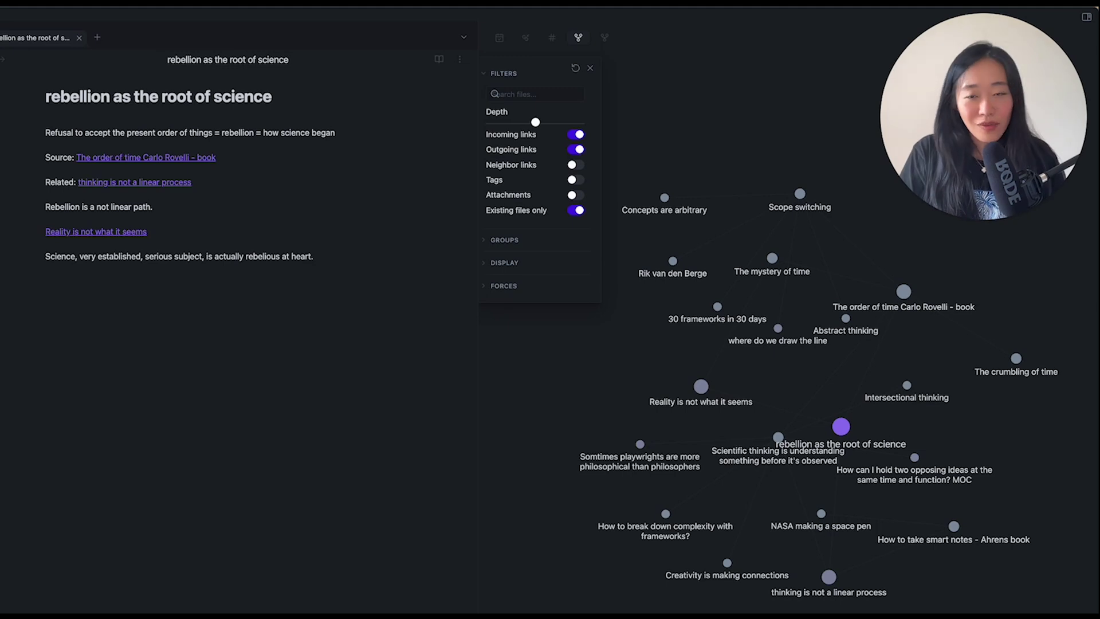
pyautogui.write("Not just objective. It's rooted in emotions.")
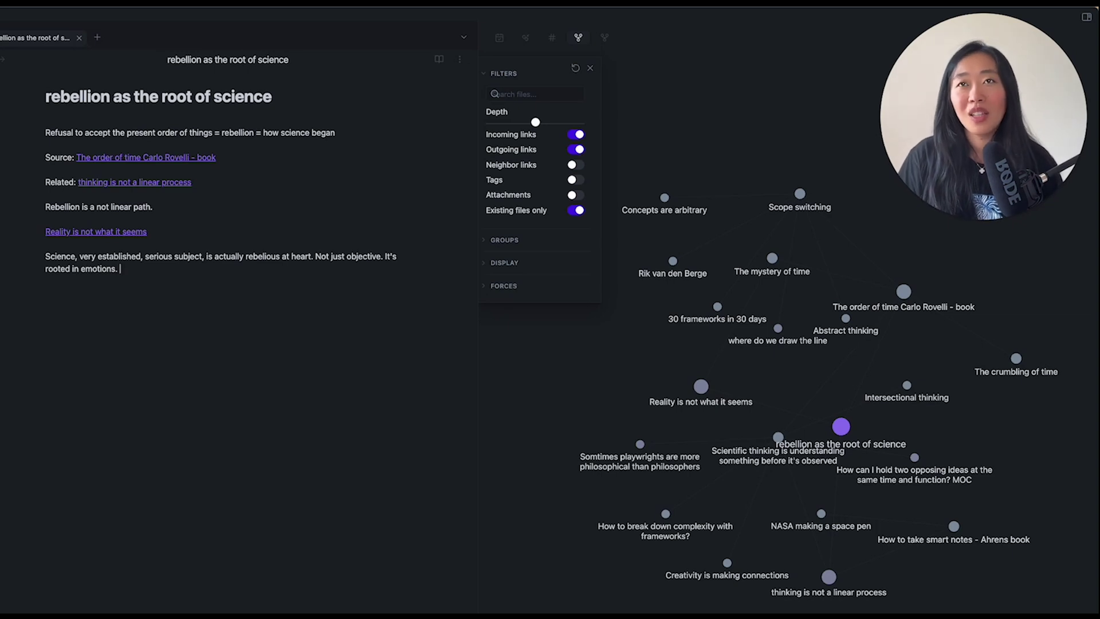
# Add the tag #paradox and a link to "How can I hold two opposing ideas at the same time and function? 1" on a new line.
pyautogui.write('#paradox ')
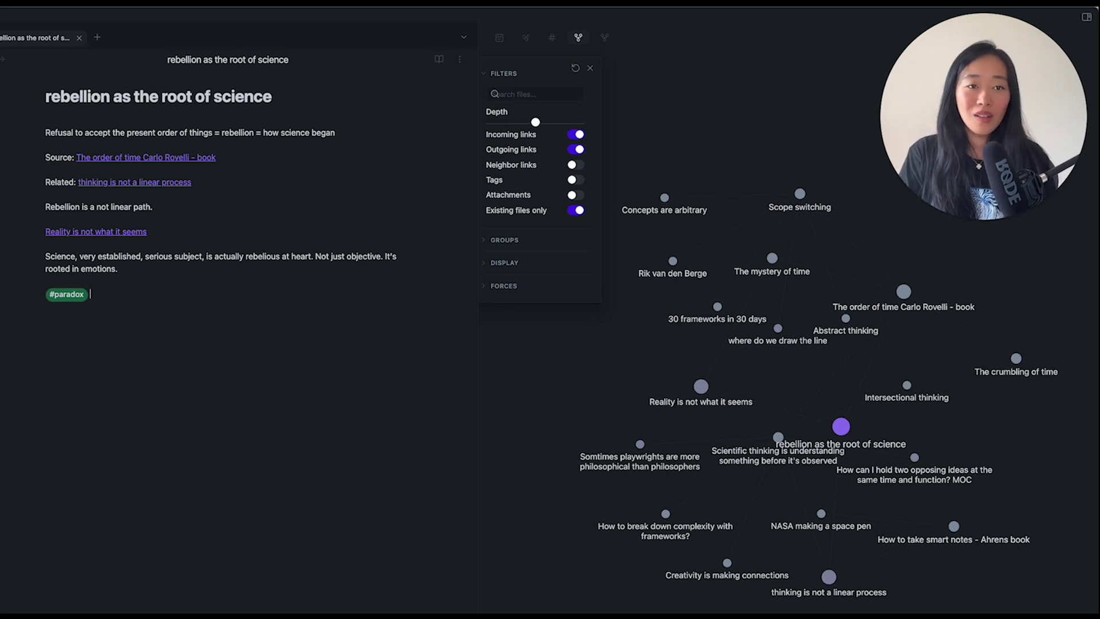
pyautogui.write('[[how can I')
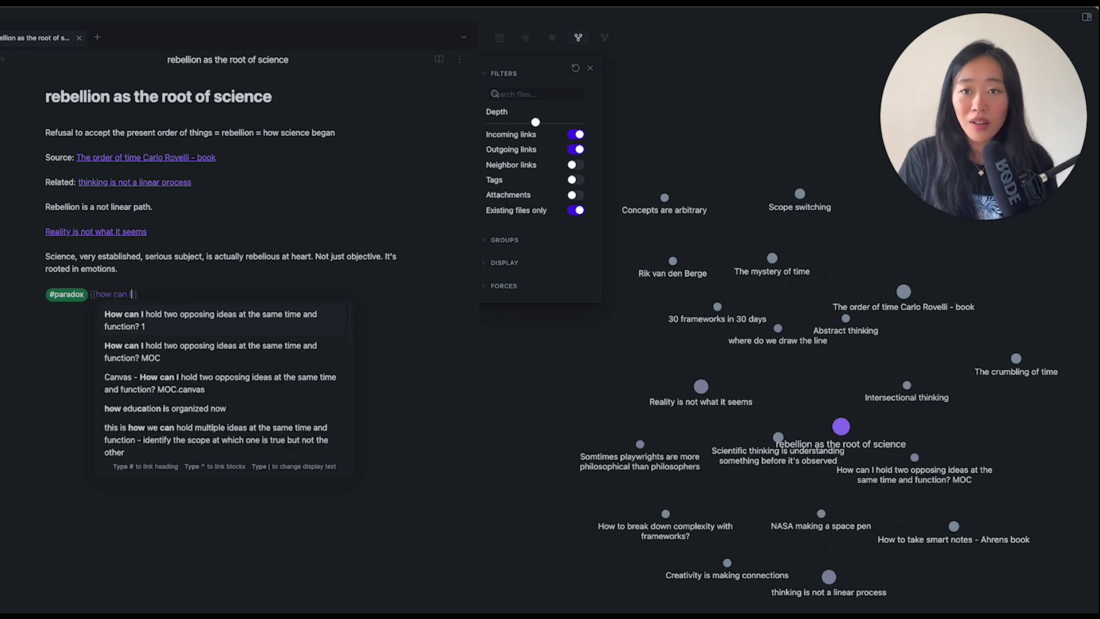
pyautogui.write(' ho')
pyautogui.press('Return')
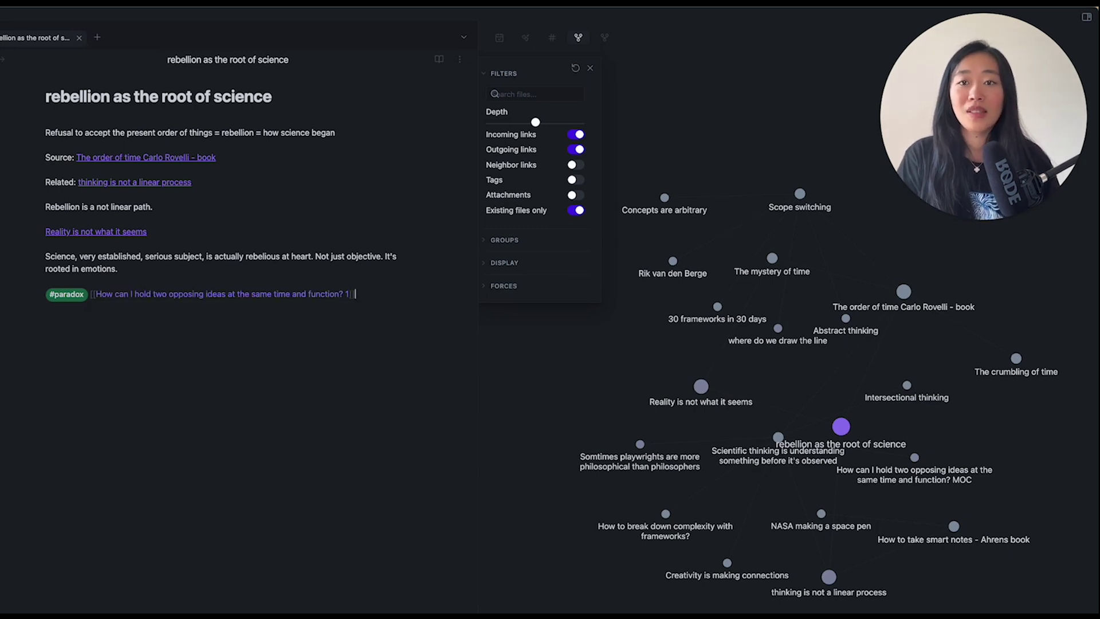
pyautogui.press('Return')
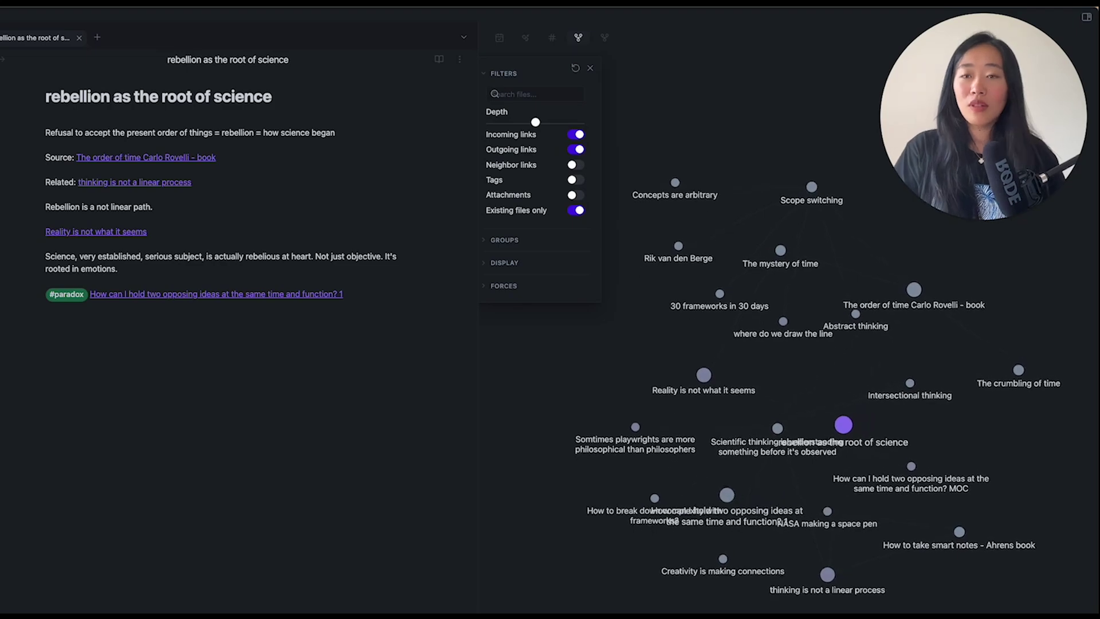
# Set the graph depth to 5 and add a link to "Philosophers are the OG rebels" below the #paradox line.
pyautogui.moveTo(536, 122); pyautogui.dragTo(580, 123)
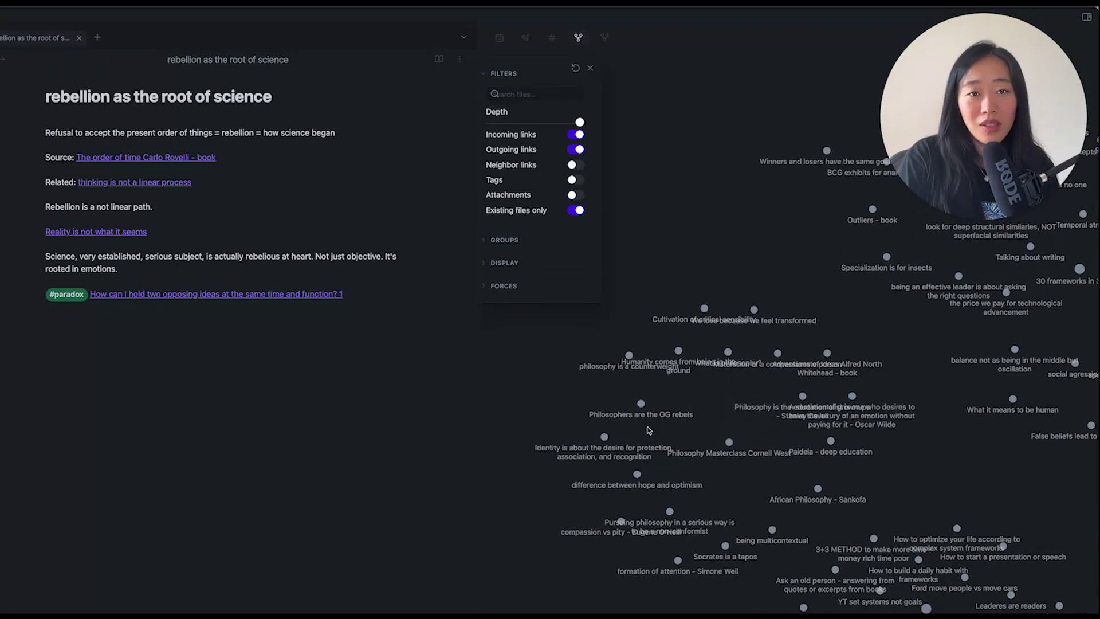
pyautogui.click(404, 338)
pyautogui.write('[[philo')
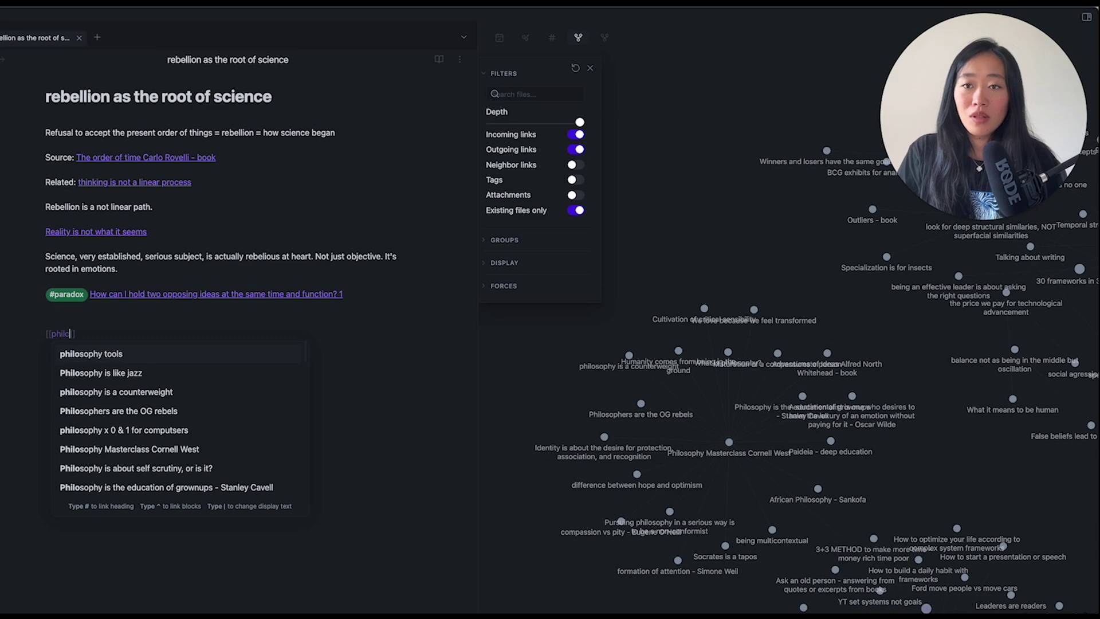
pyautogui.press('Down')
pyautogui.press('Down')
pyautogui.press('Down')
pyautogui.press('Return')
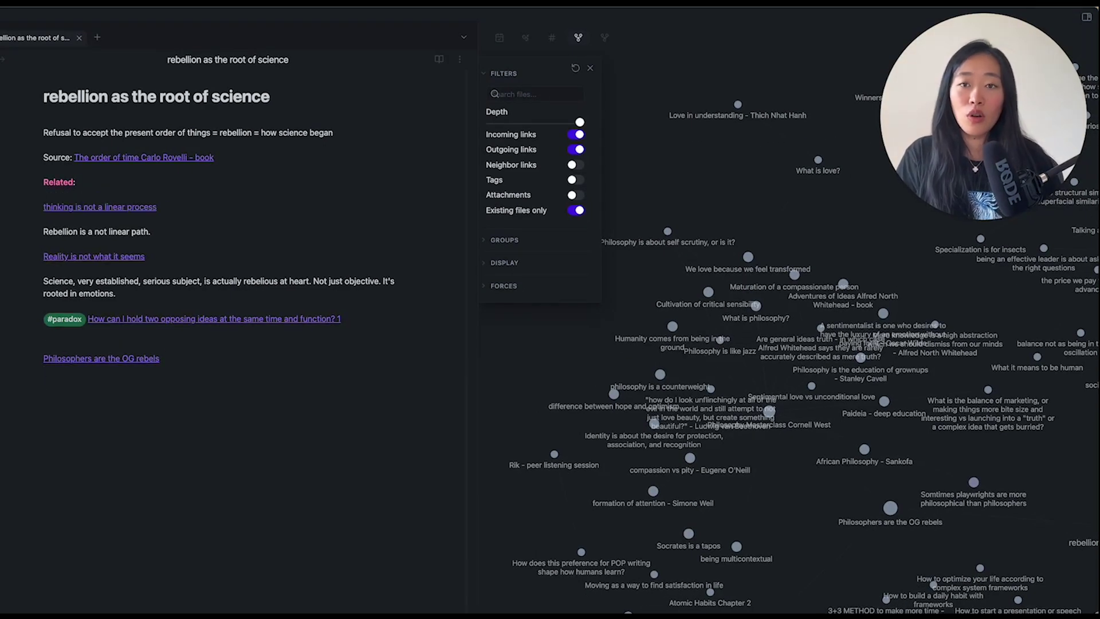
pyautogui.write('Physics ~')
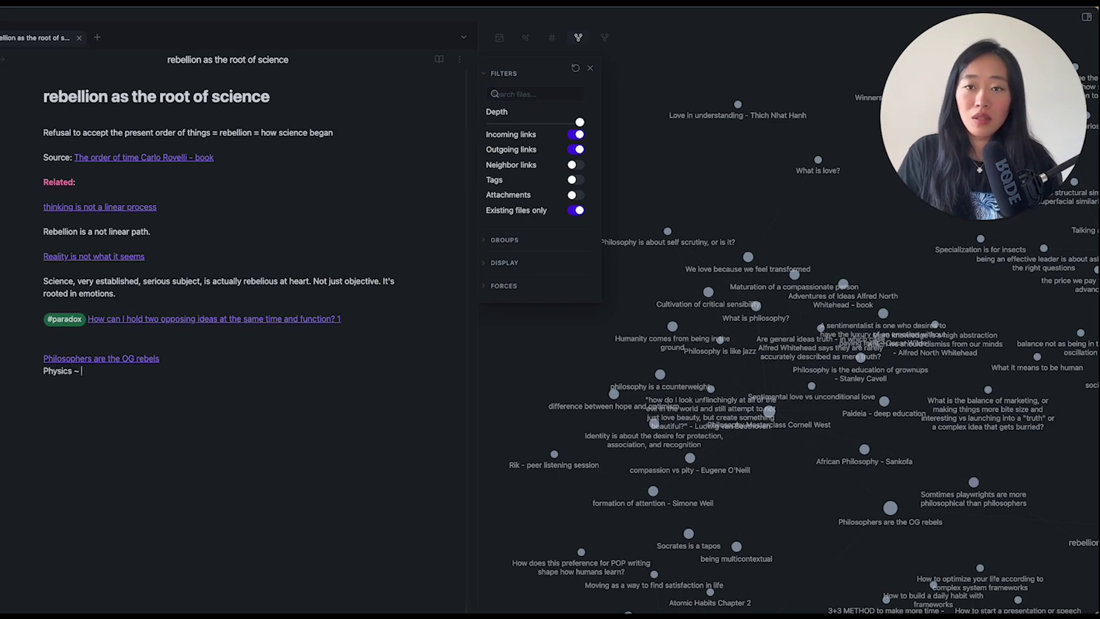
pyautogui.press('BackSpace')
pyautogui.press('BackSpace')
pyautogui.press('BackSpace')
pyautogui.press('BackSpace')
pyautogui.press('BackSpace')
pyautogui.press('BackSpace')
pyautogui.press('BackSpace')
pyautogui.press('BackSpace')
pyautogui.press('BackSpace')
pyautogui.press('BackSpace')
# Add a link to the note "Physics is philosophy" directly below the "Philosophers are the OG rebels" link.
pyautogui.write('[[phys')
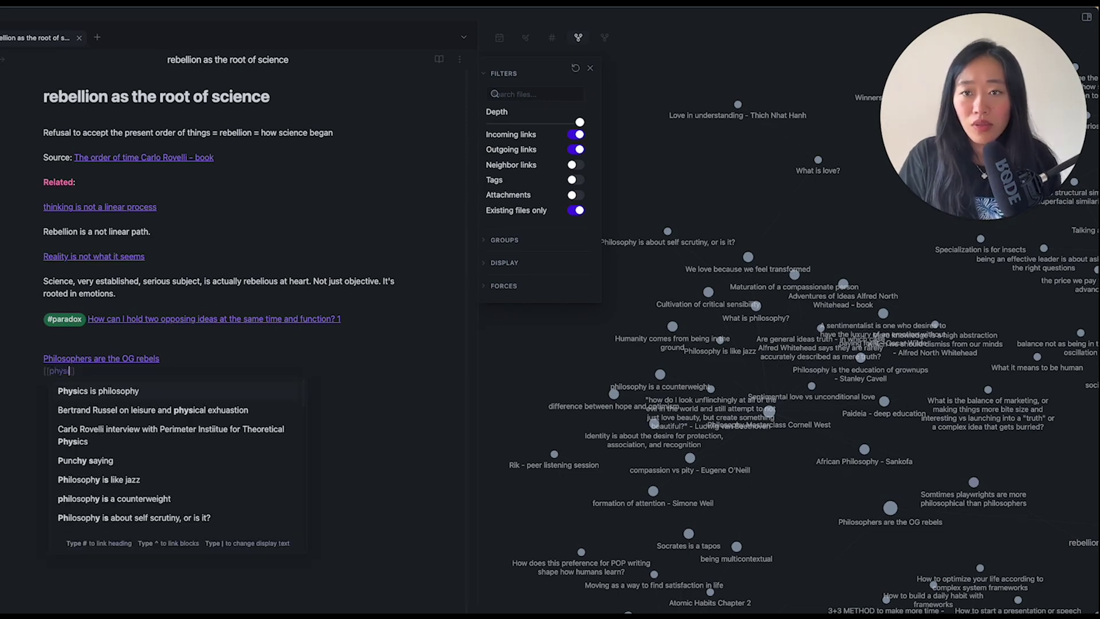
pyautogui.write('ics')
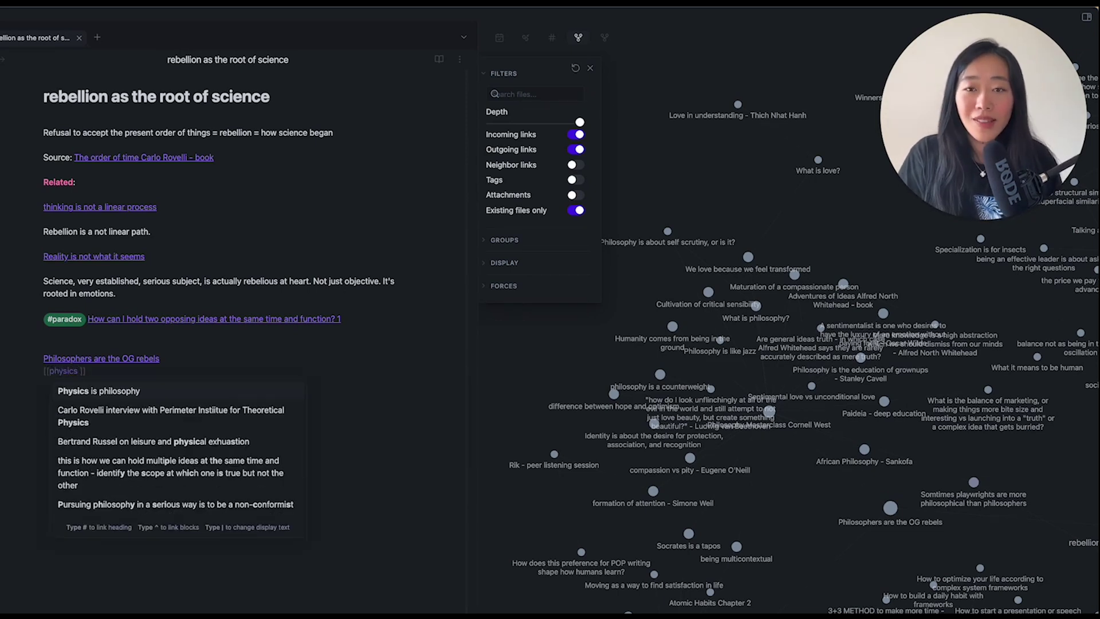
pyautogui.press('Return')
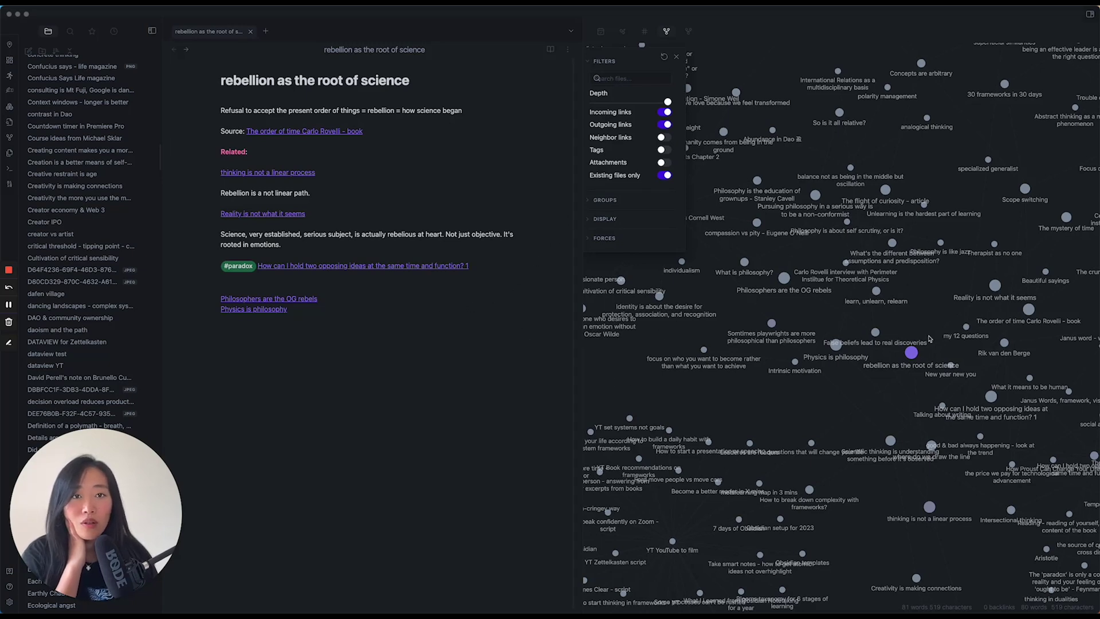
# Pull the "Concepts are arbitrary" and "look for deep structural similaries, NOT superfacial similarities" nodes into open space to examine their connections.
pyautogui.moveTo(913, 385); pyautogui.dragTo(868, 433)
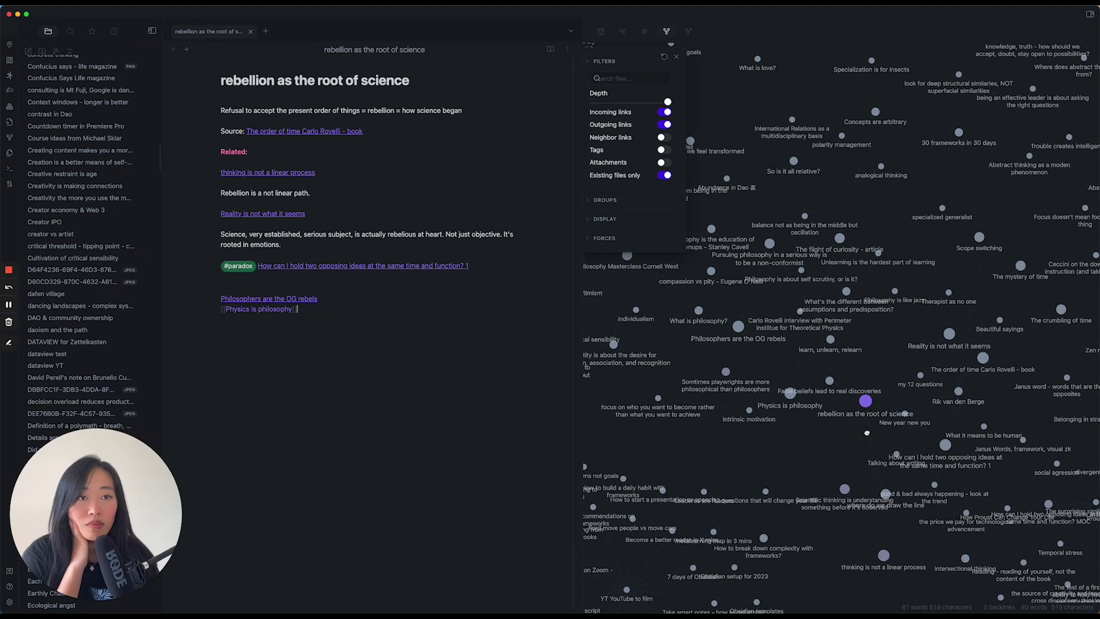
pyautogui.moveTo(878, 112); pyautogui.dragTo(822, 381)
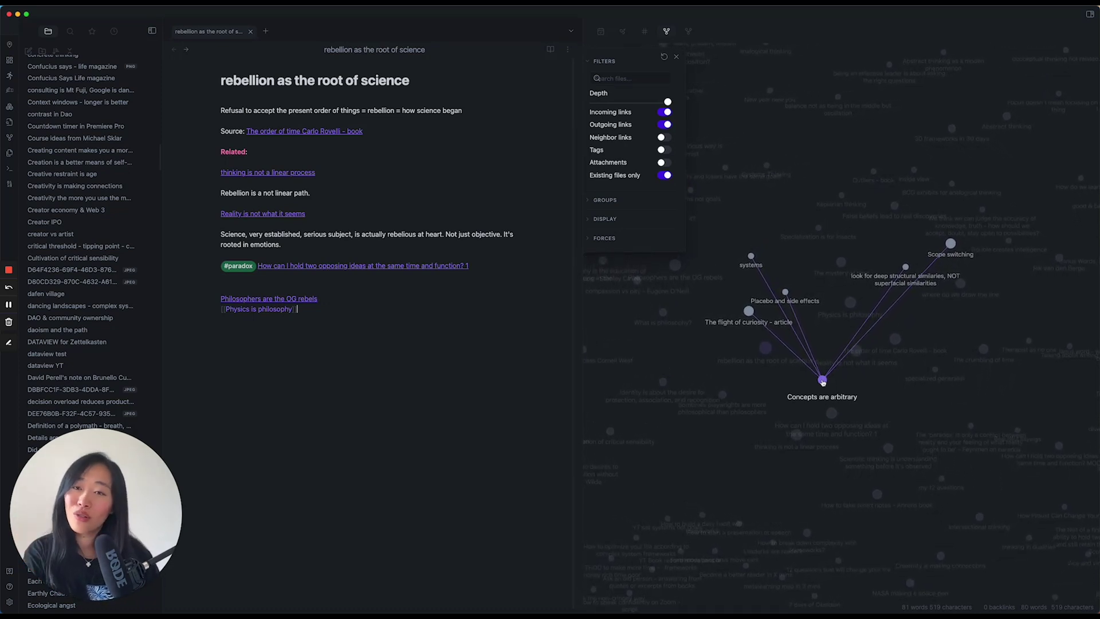
pyautogui.moveTo(823, 383); pyautogui.dragTo(840, 444)
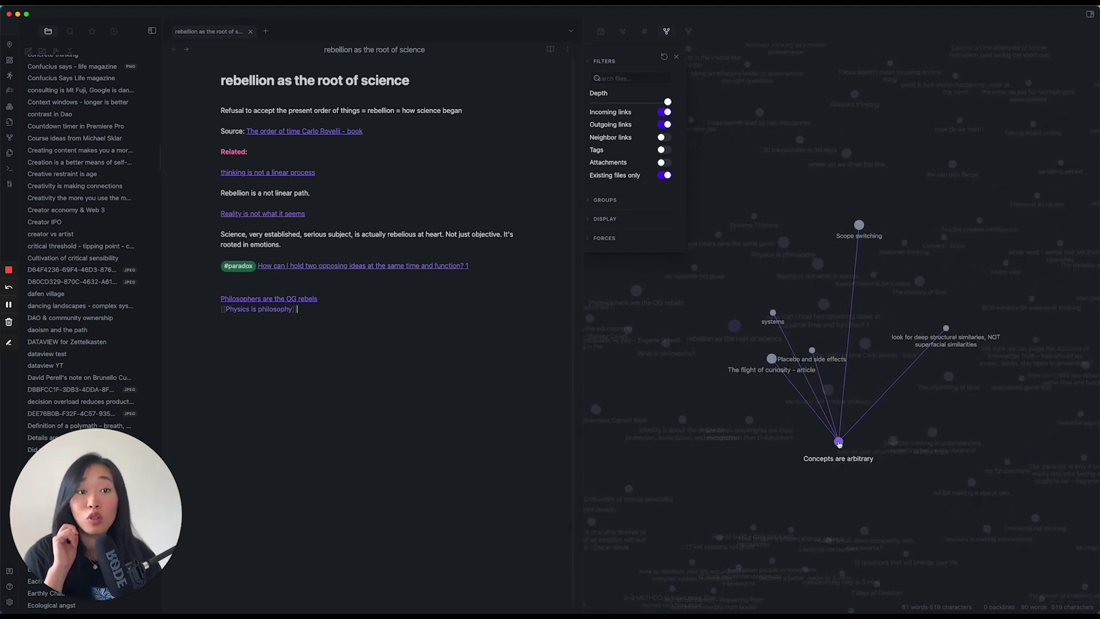
pyautogui.moveTo(959, 313); pyautogui.dragTo(711, 310)
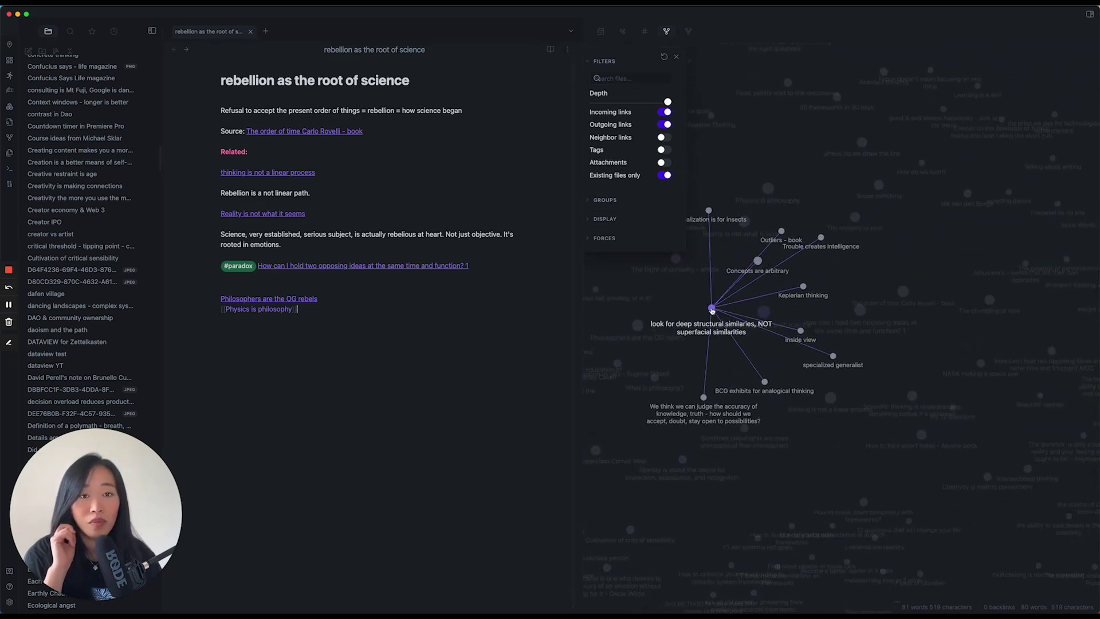
pyautogui.moveTo(712, 310); pyautogui.dragTo(816, 374)
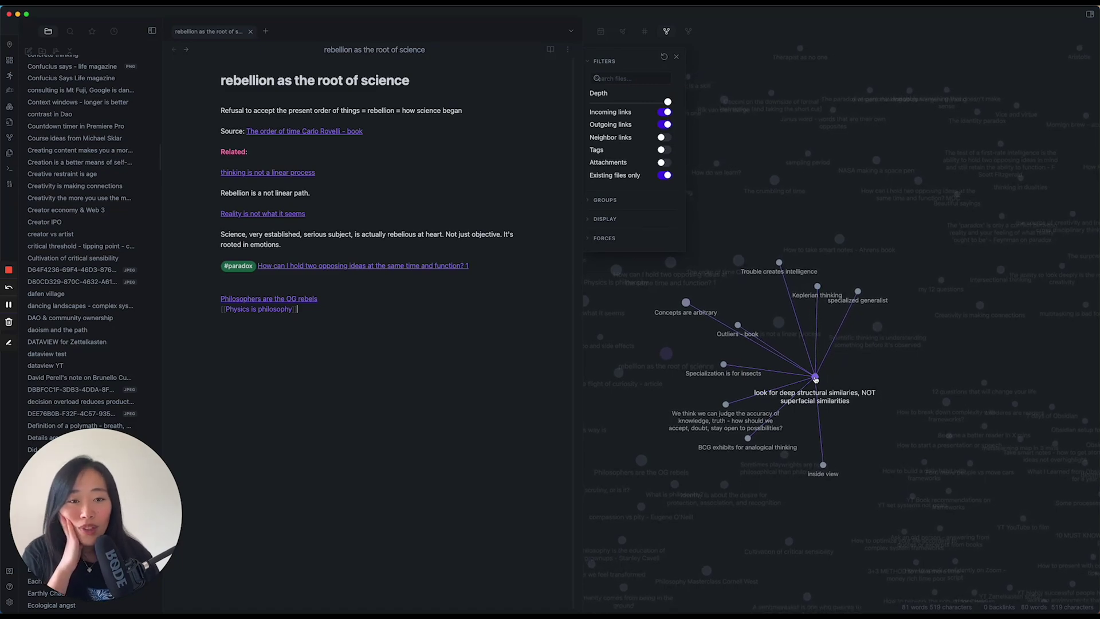
pyautogui.moveTo(742, 243); pyautogui.dragTo(838, 351)
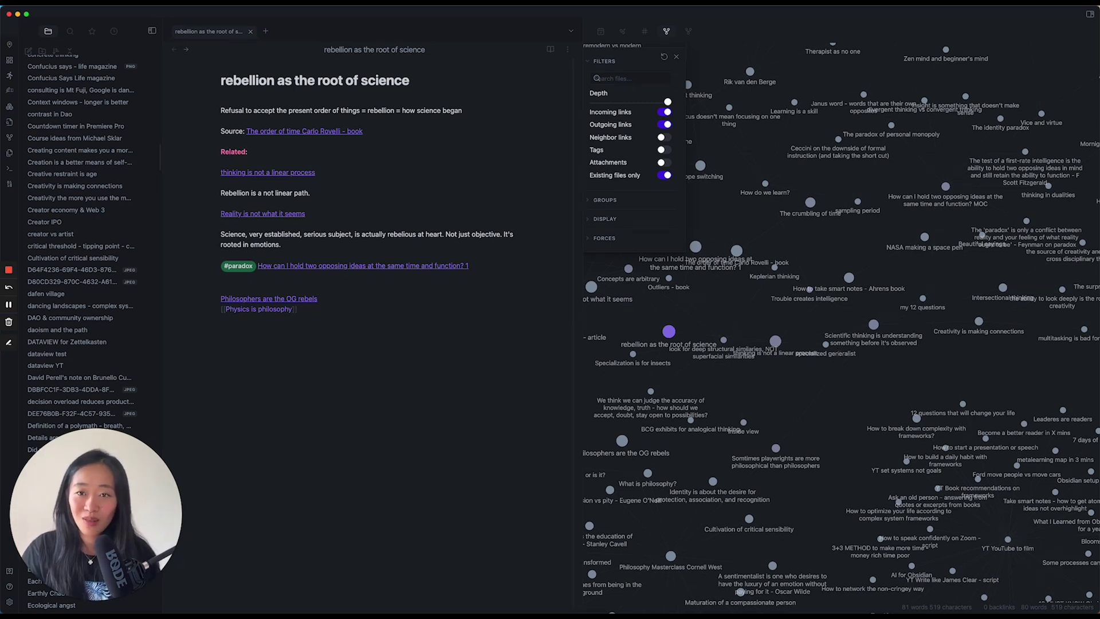
# Write "What's next:" and a link to "Perhaps thikning for yourself, manifested as rebellion or other emotional response to reality is the key to self-directed learning".
pyautogui.press('Return')
pyautogui.press('Return')
pyautogui.press('Return')
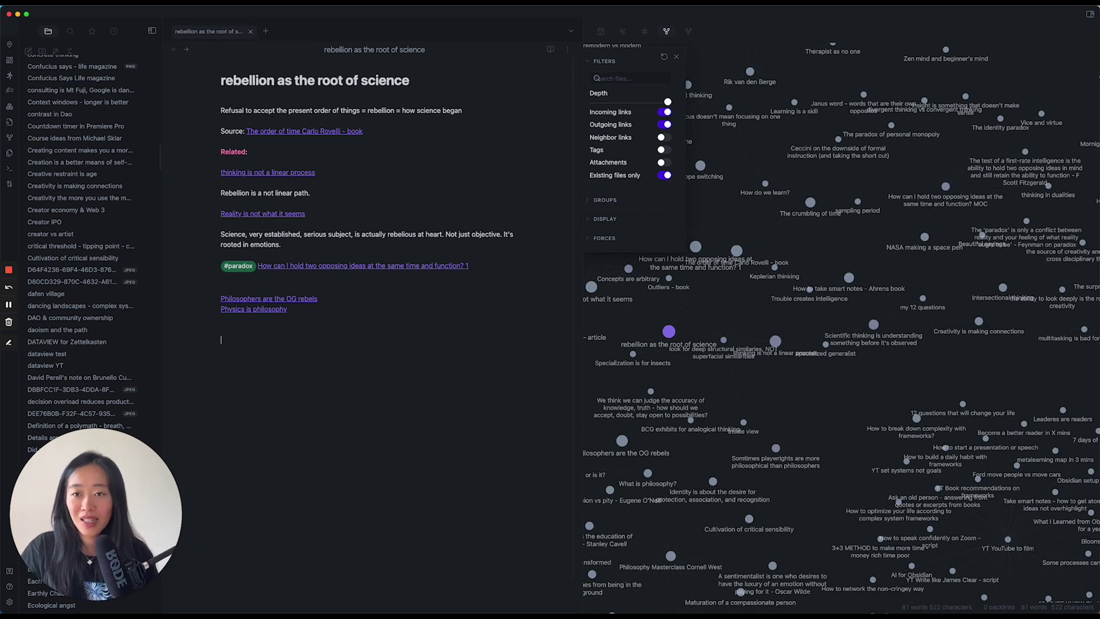
pyautogui.write("What's next: [[Perhaps thinking for yourself, manifested as rebellion or other ")
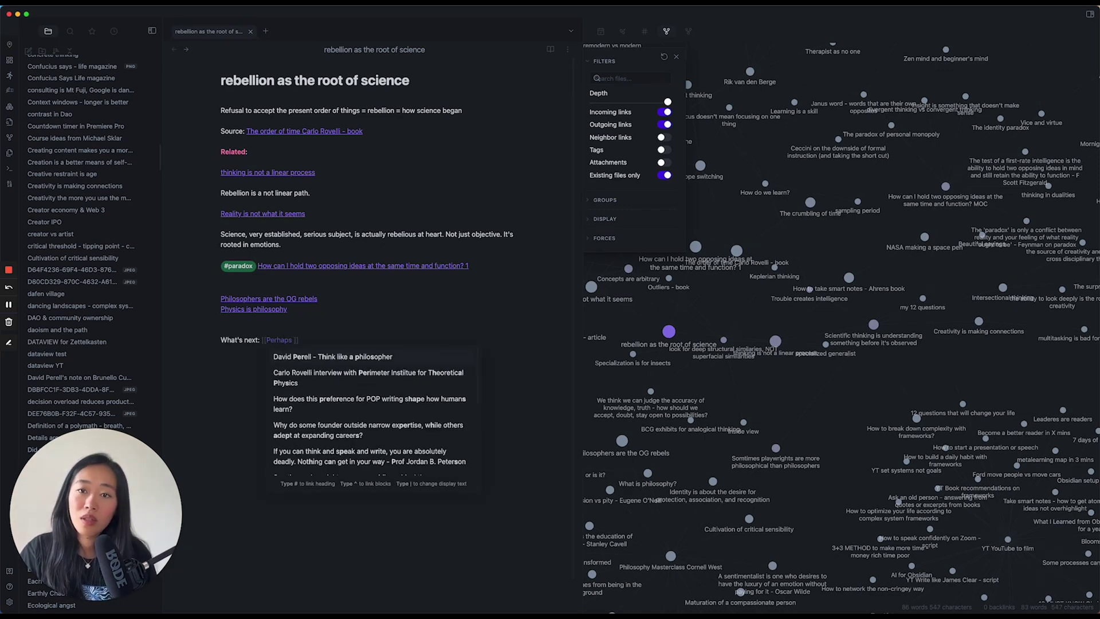
pyautogui.write('emotional response to reality is the key to self-directed learning')
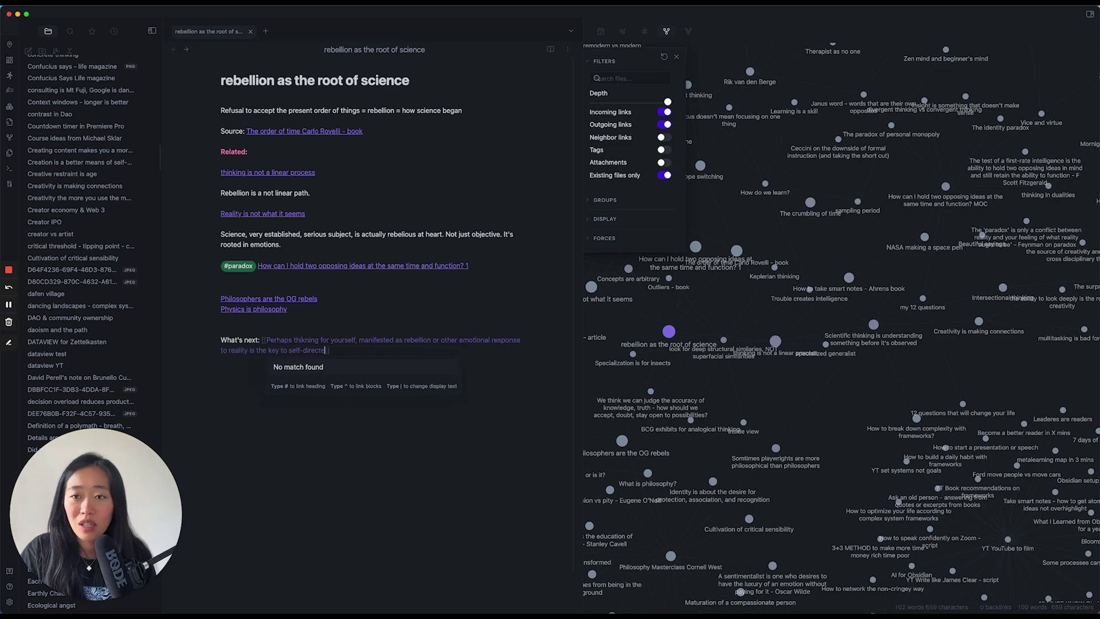
# Open the note linked after "What's next:" in its own tab and correct "thikning" to "thinking" in its title.
pyautogui.keyDown('super'); pyautogui.click(312, 342); pyautogui.keyUp('super')
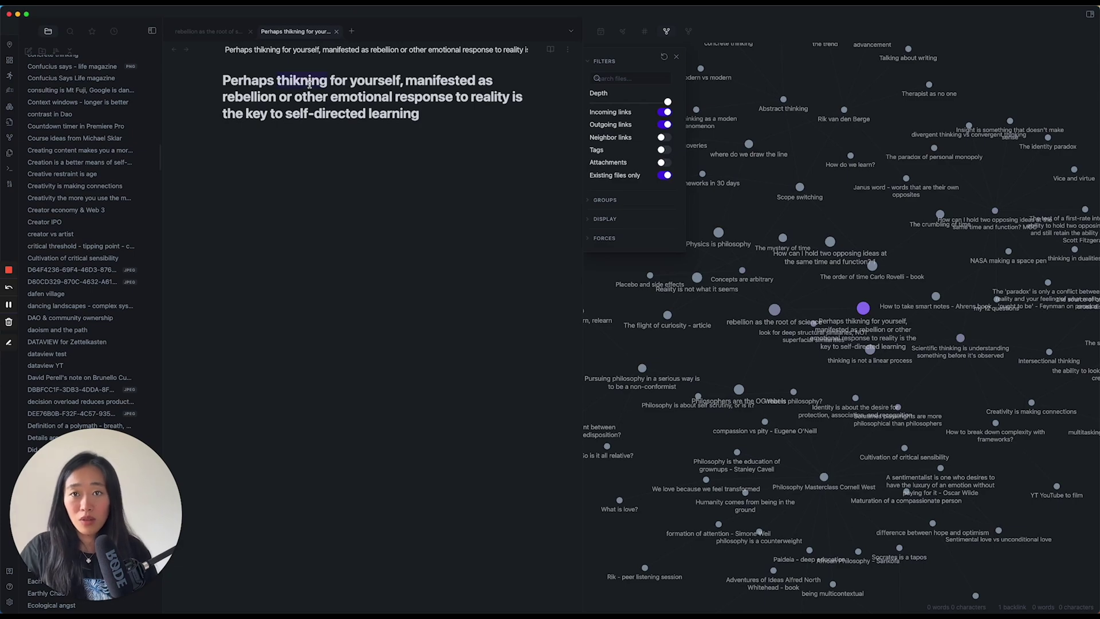
pyautogui.write('thinking')
pyautogui.click(339, 154)
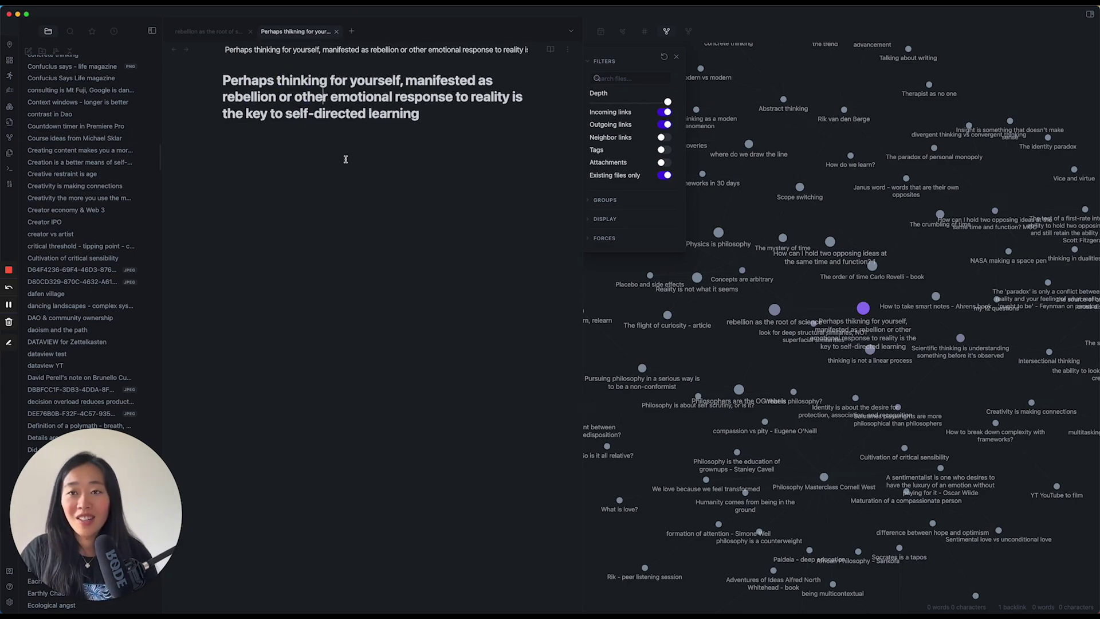
# Write "Related:" in the note body, followed by links to "How do we learn?" and "Concepts are arbitrary".
pyautogui.write('Related:')
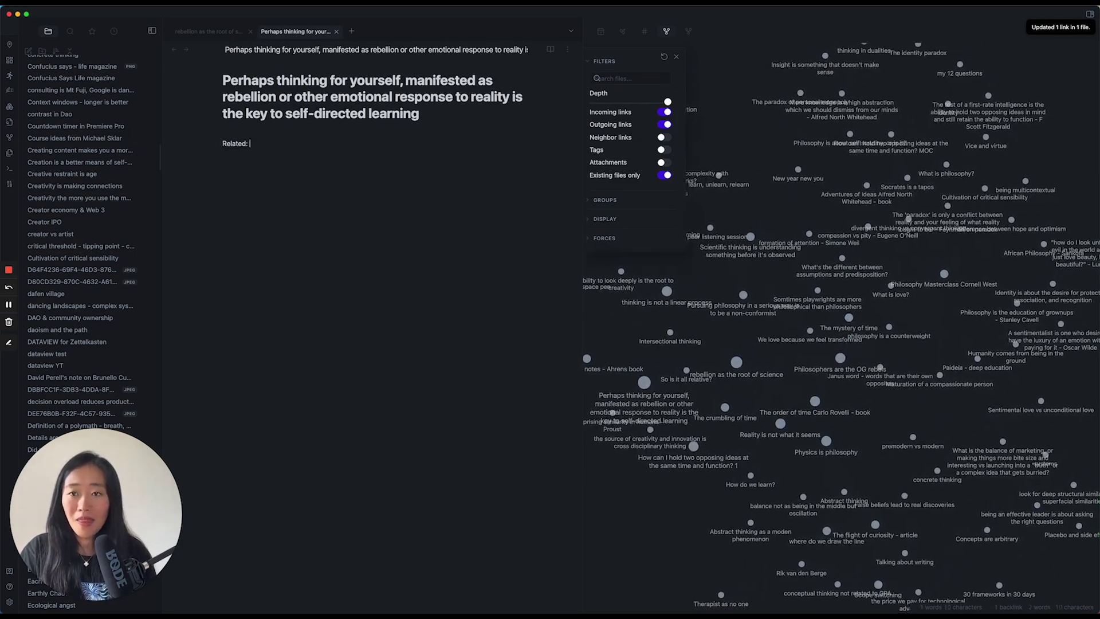
pyautogui.write(' [[')
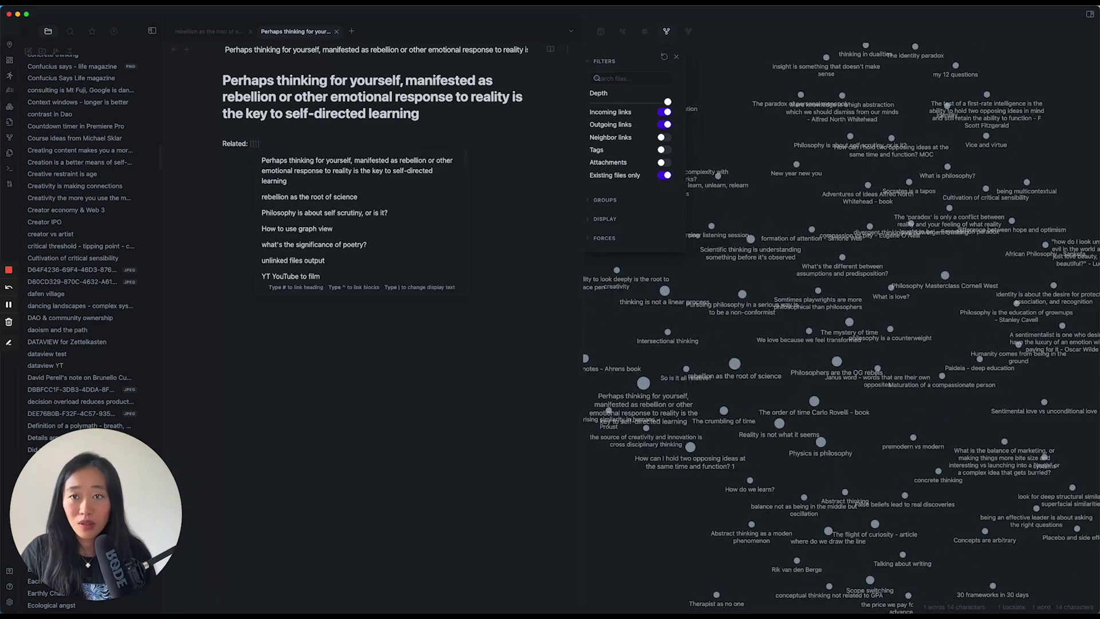
pyautogui.write('how do we')
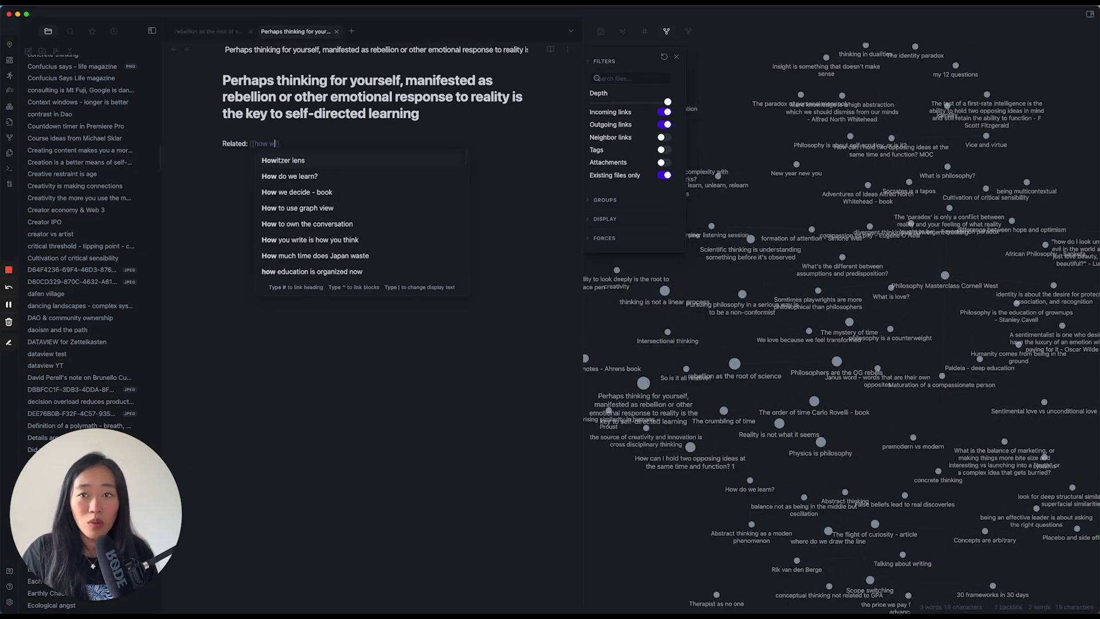
pyautogui.press('Return')
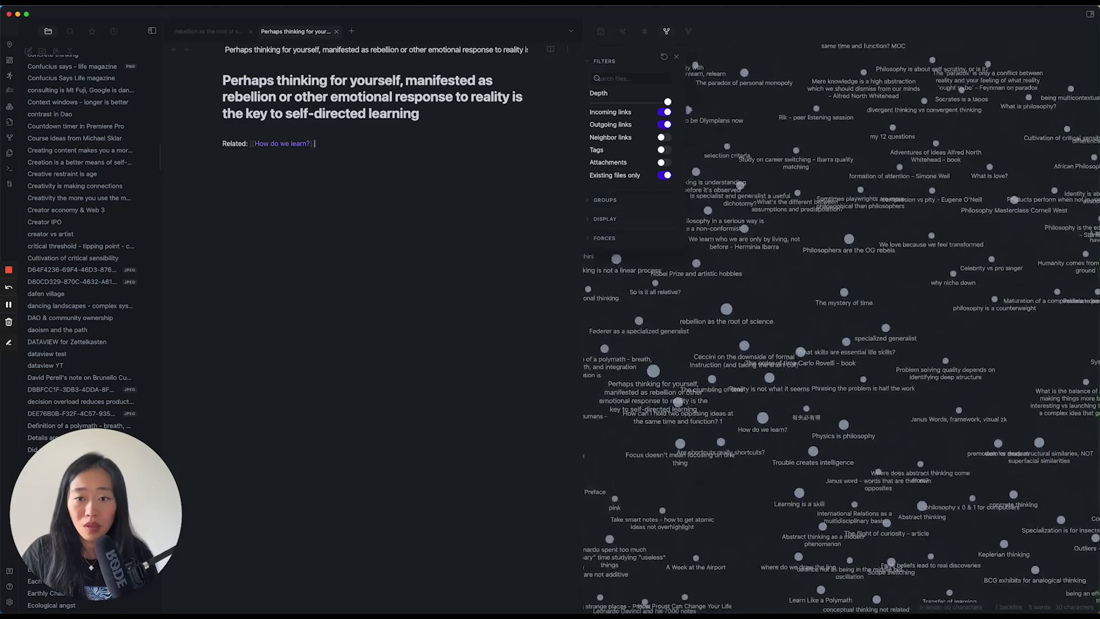
pyautogui.write('[[')
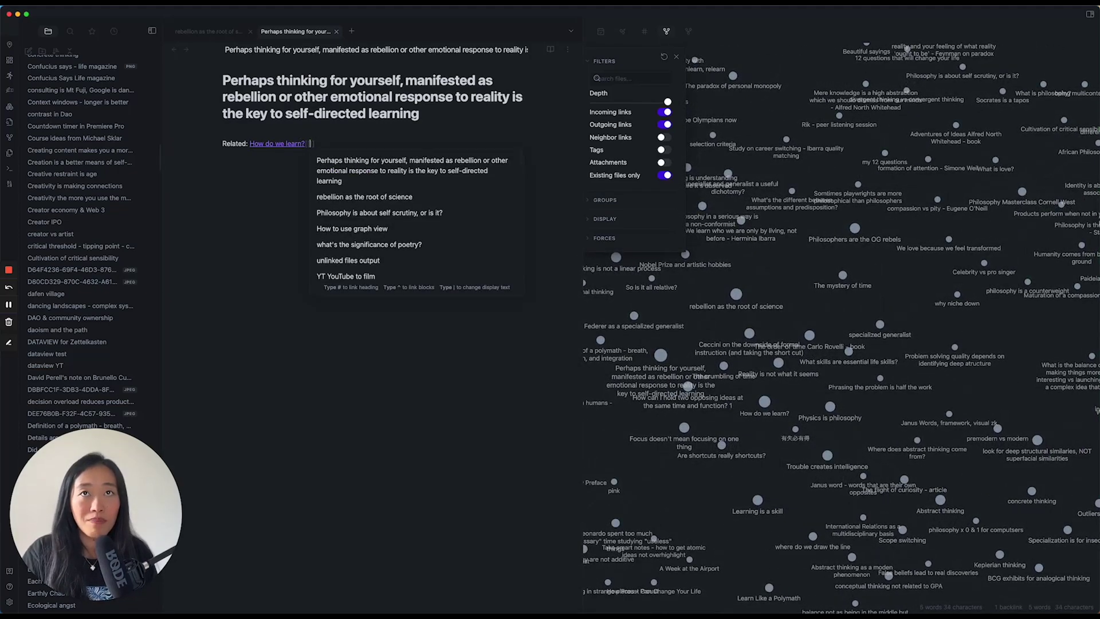
pyautogui.write('arbitrary')
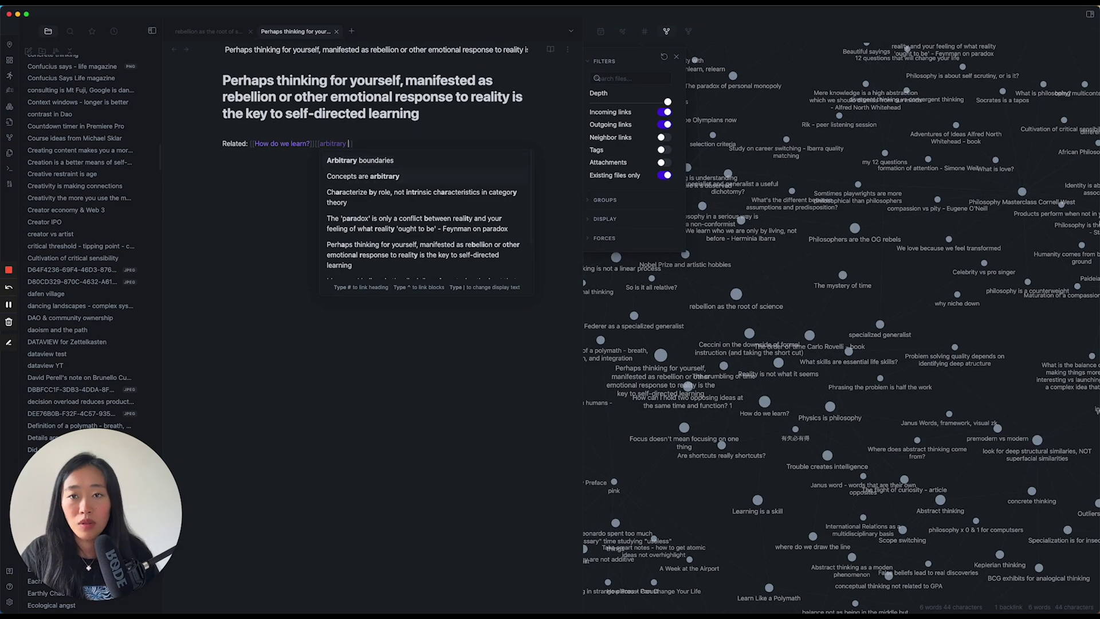
pyautogui.press('Return')
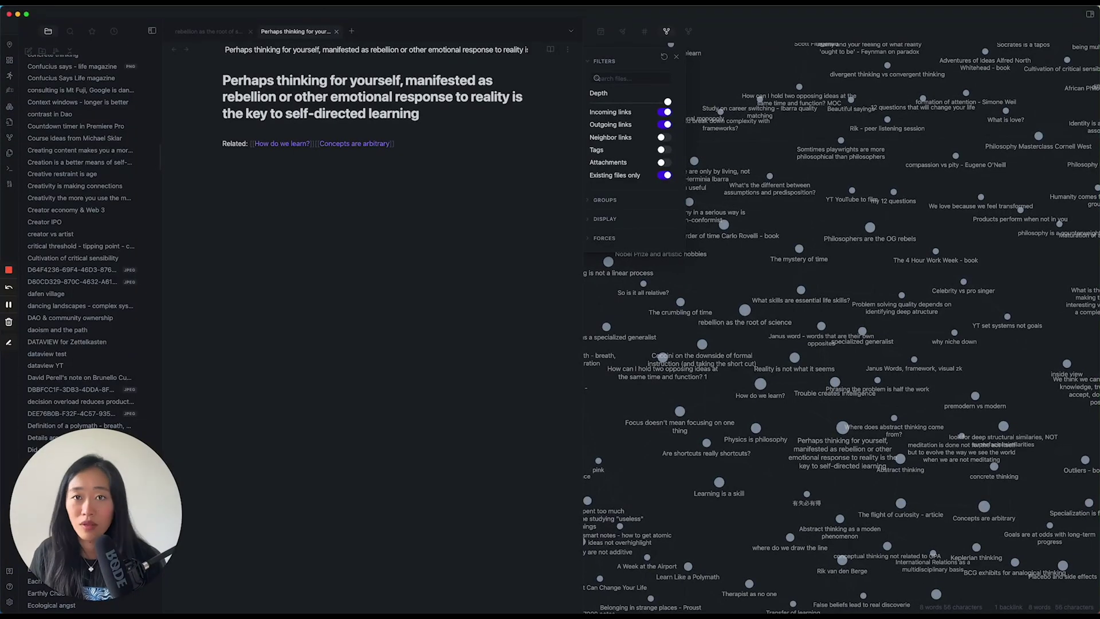
# Separate the "How do we learn?" and "Concepts are arbitrary" links with a space.
pyautogui.click(667, 102)
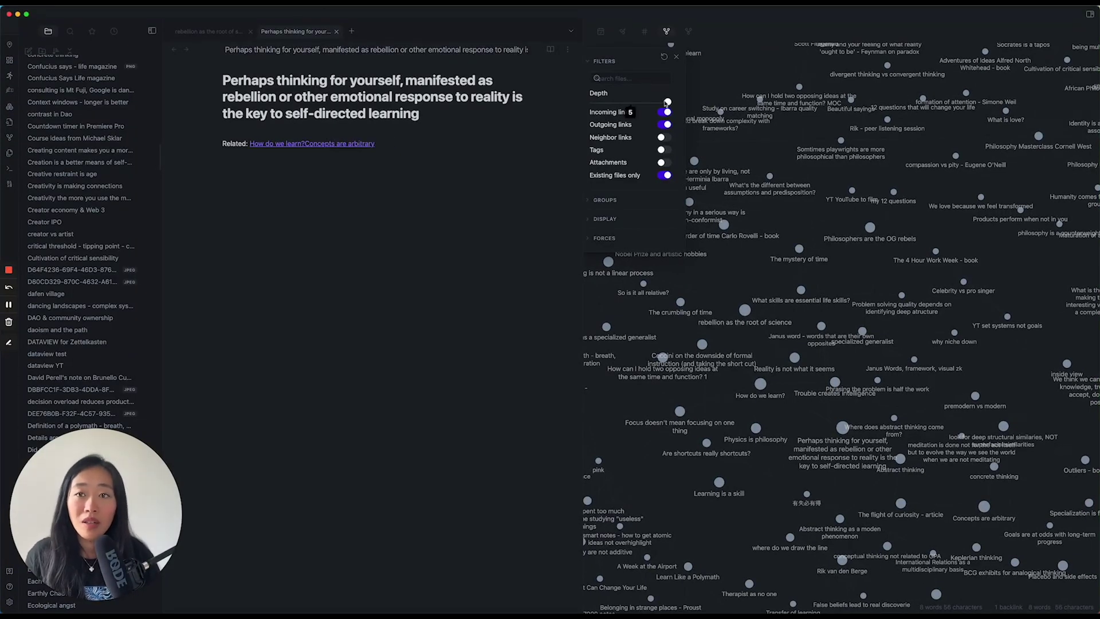
pyautogui.click(394, 177)
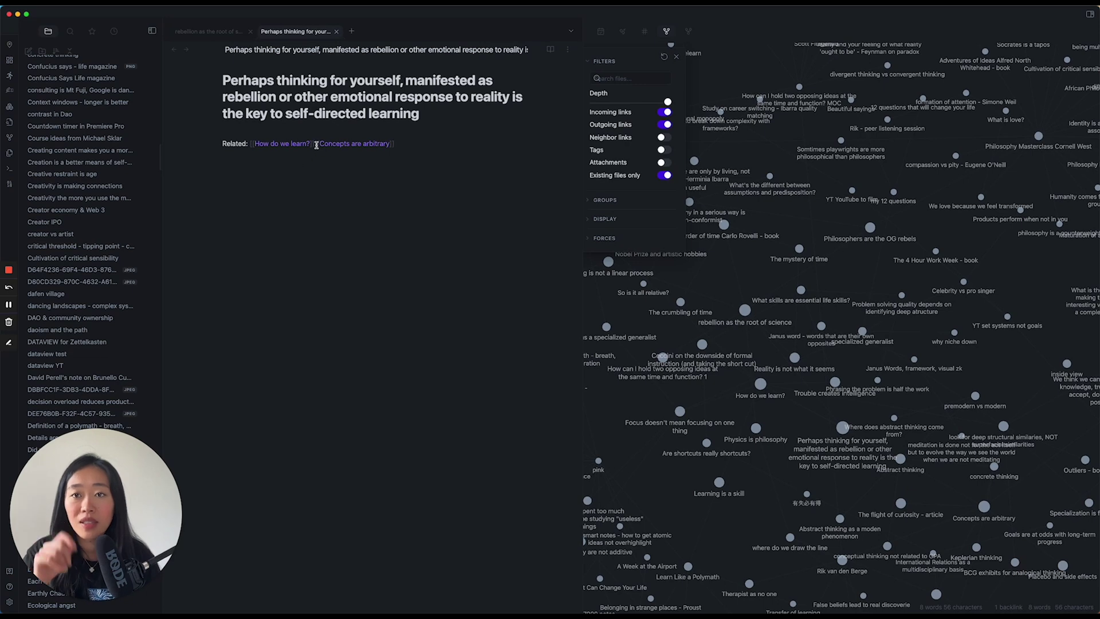
pyautogui.write('[')
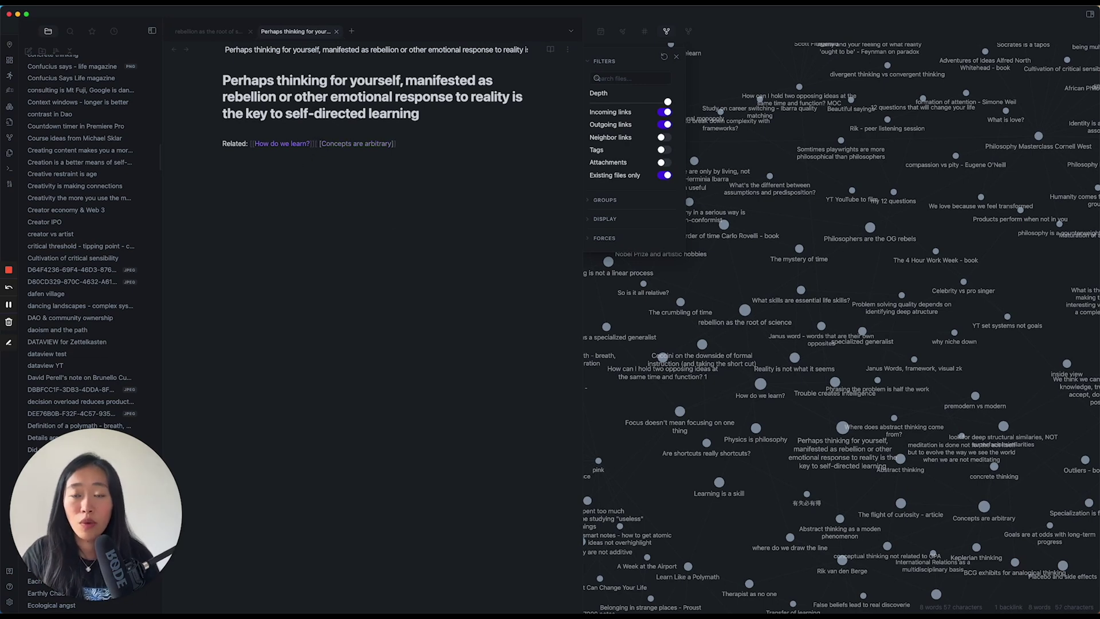
pyautogui.press('BackSpace')
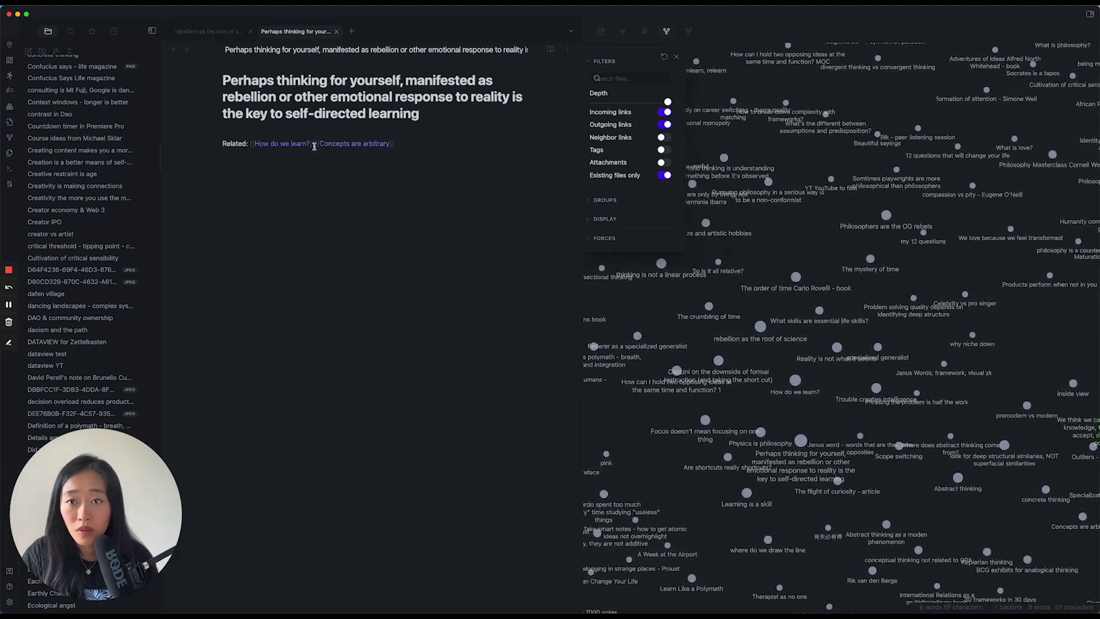
pyautogui.click(365, 215)
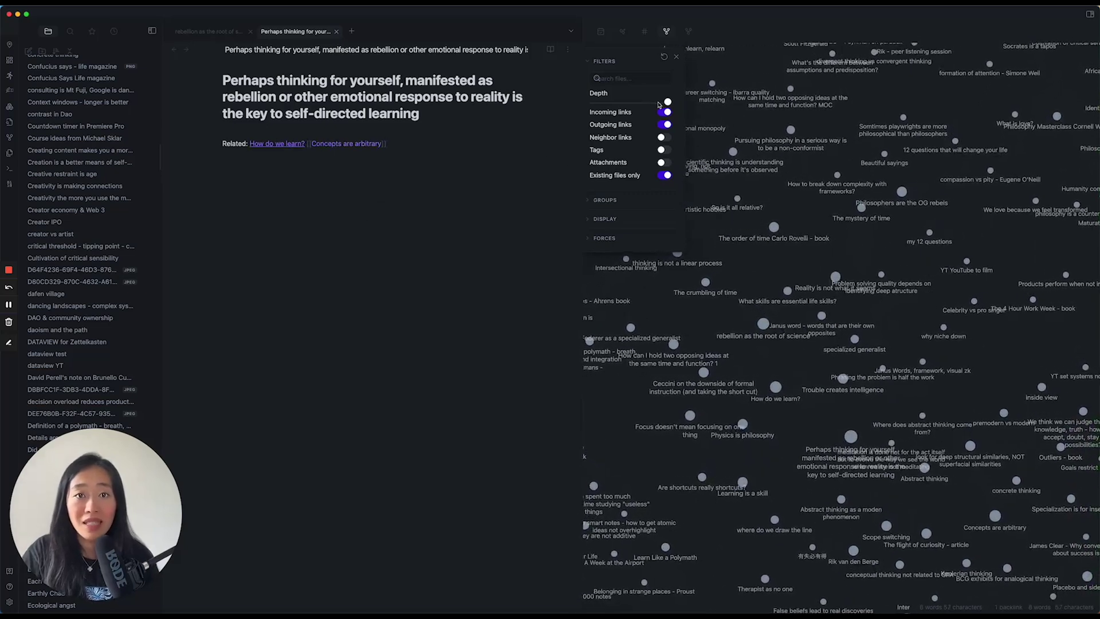
# Set the local graph's depth to 2 for the self-directed learning note.
pyautogui.moveTo(667, 103); pyautogui.dragTo(611, 103)
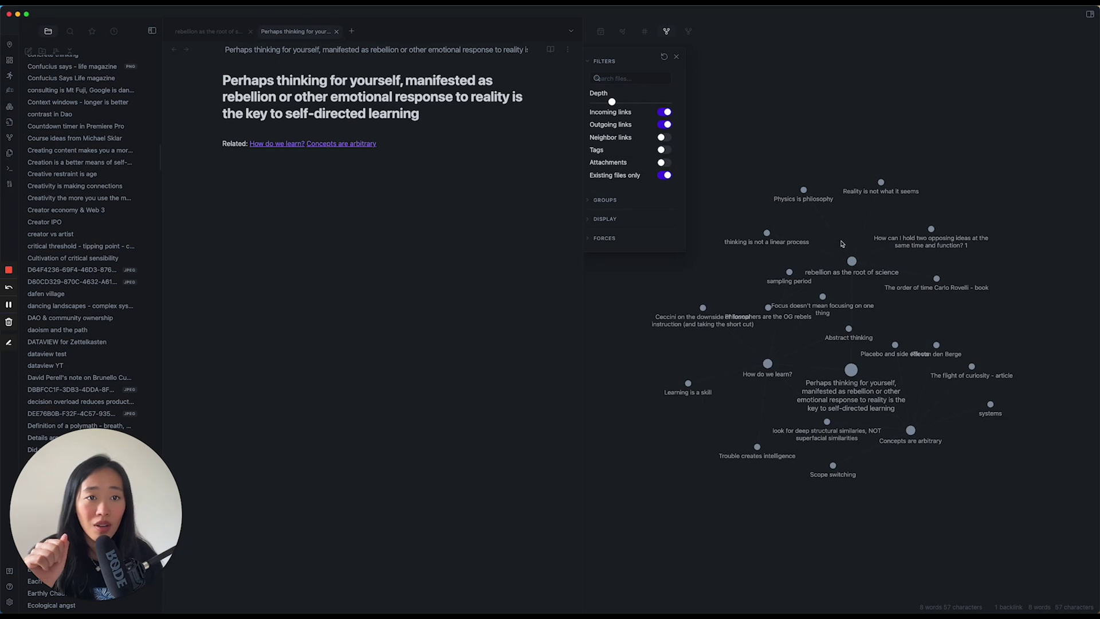
# Reposition the "rebellion as the root of science" node in the local graph and raise the graph's depth close to its maximum.
pyautogui.moveTo(854, 262); pyautogui.dragTo(885, 326)
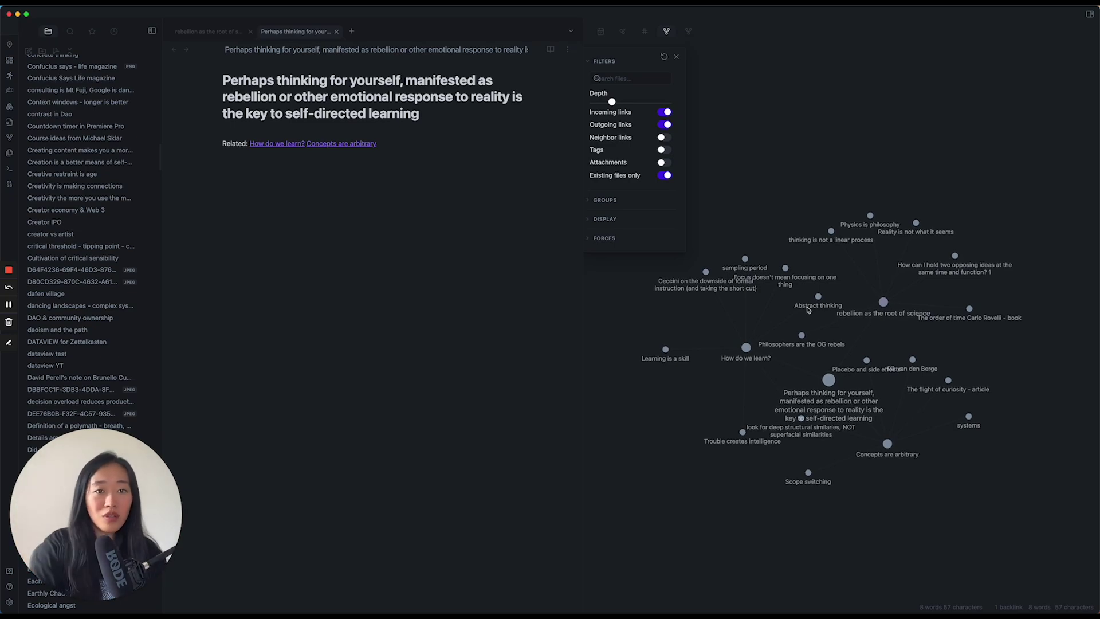
pyautogui.moveTo(612, 101); pyautogui.dragTo(668, 102)
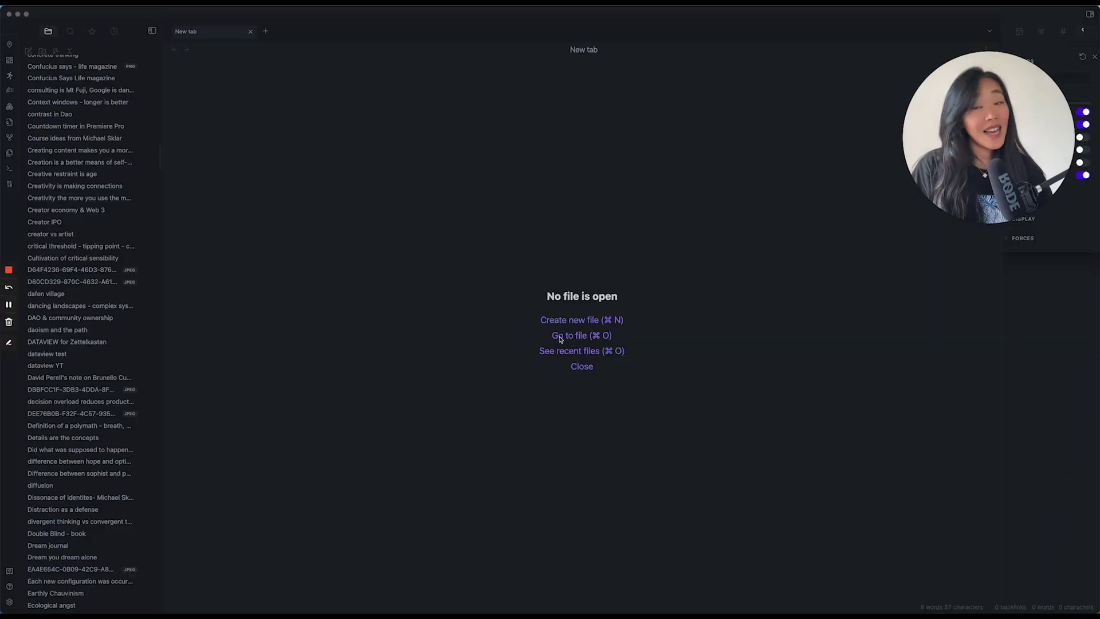
# Open the vault's global graph view and show its filter settings.
pyautogui.click(9, 138)
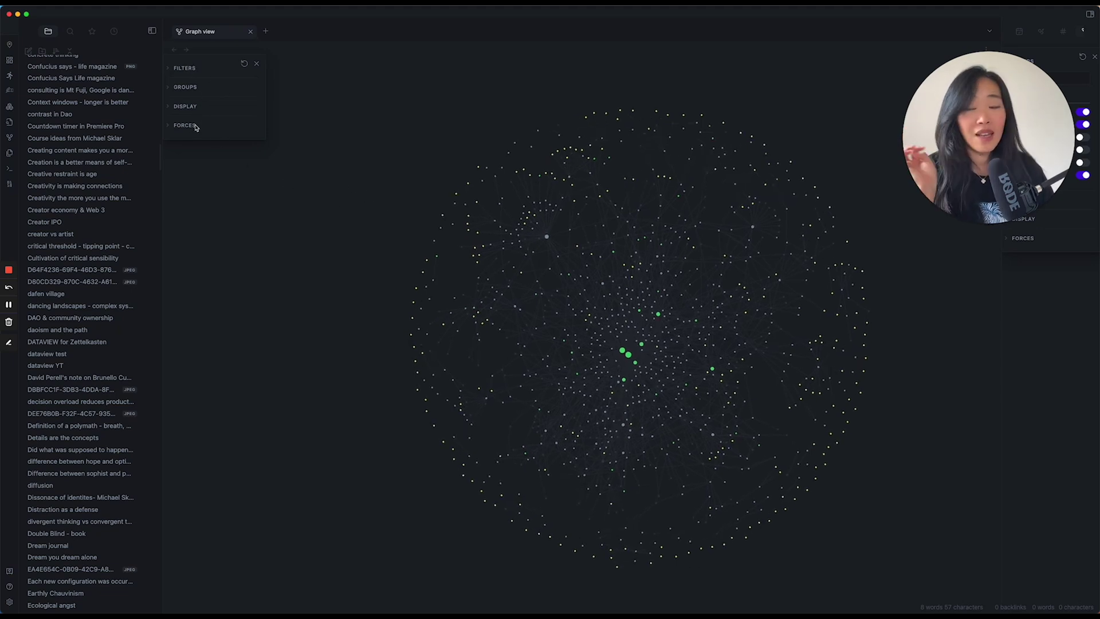
pyautogui.click(186, 69)
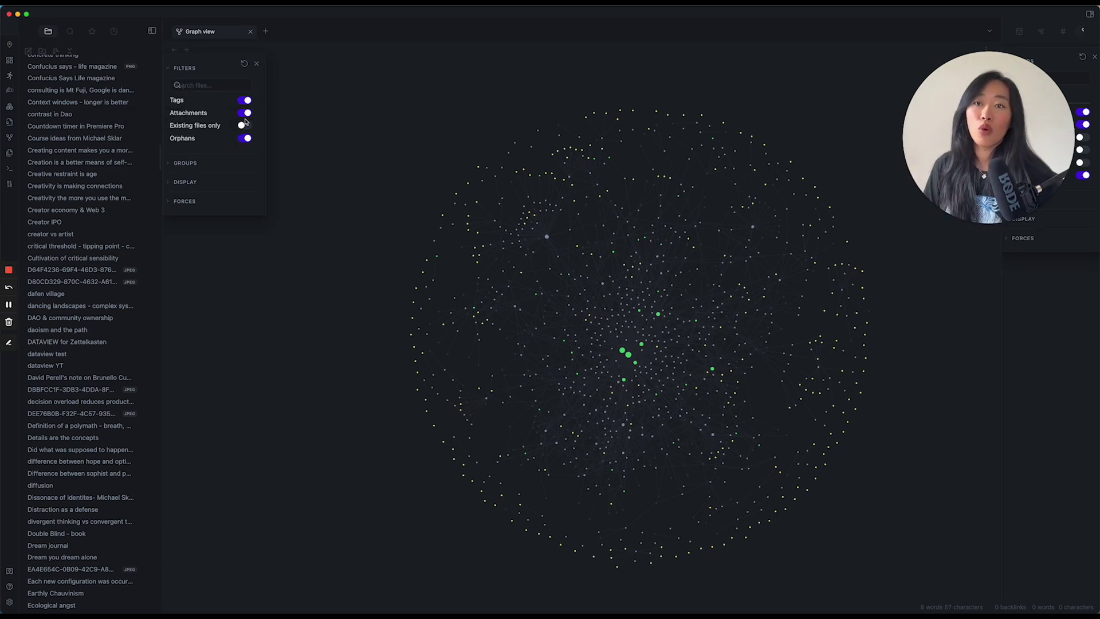
# Filter the global graph with the query tag:build and clear the query again.
pyautogui.click(190, 83)
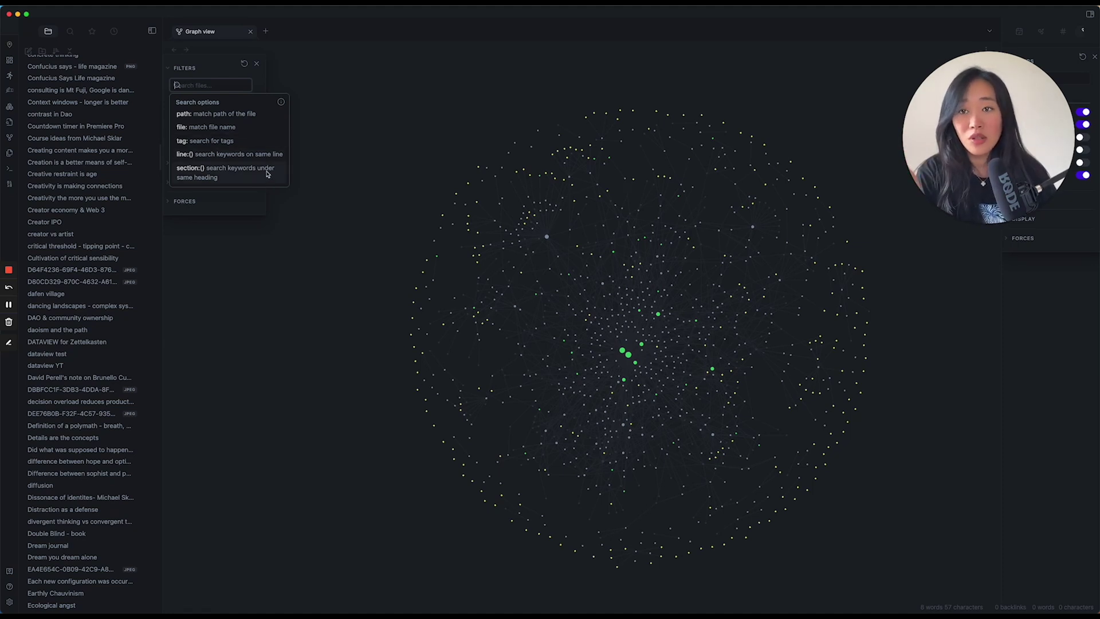
pyautogui.click(265, 93)
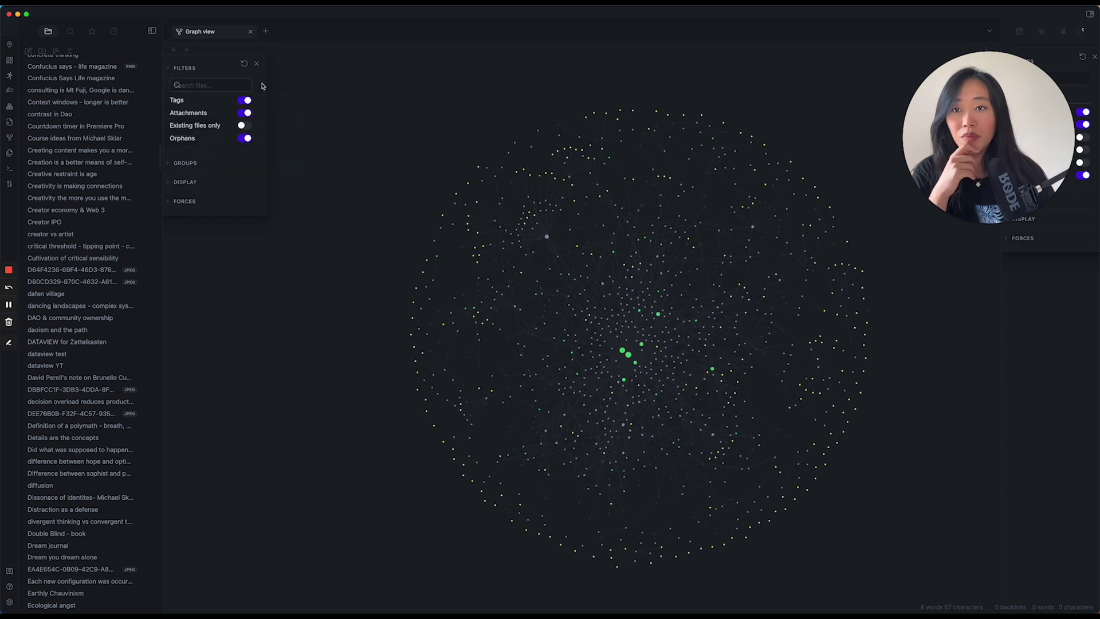
pyautogui.click(221, 86)
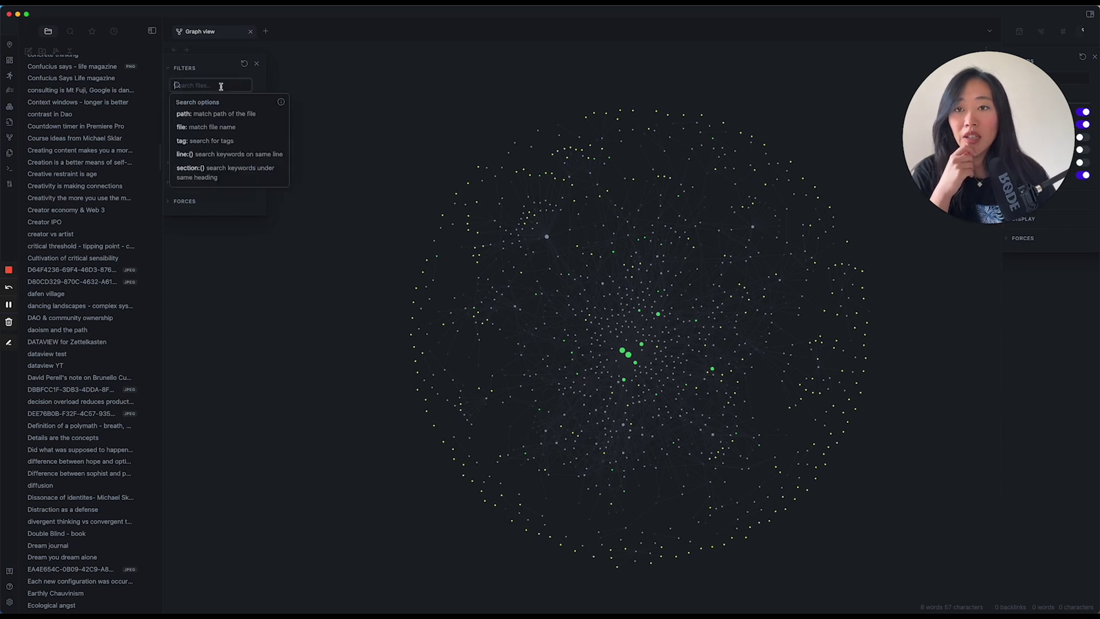
pyautogui.click(221, 141)
pyautogui.write('build')
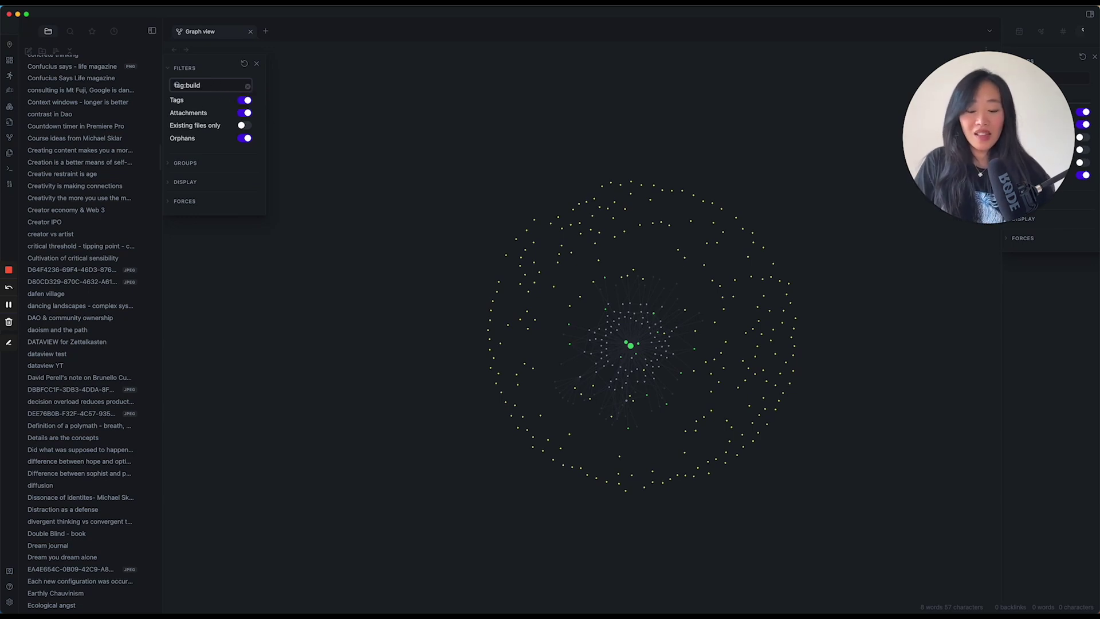
pyautogui.click(175, 85)
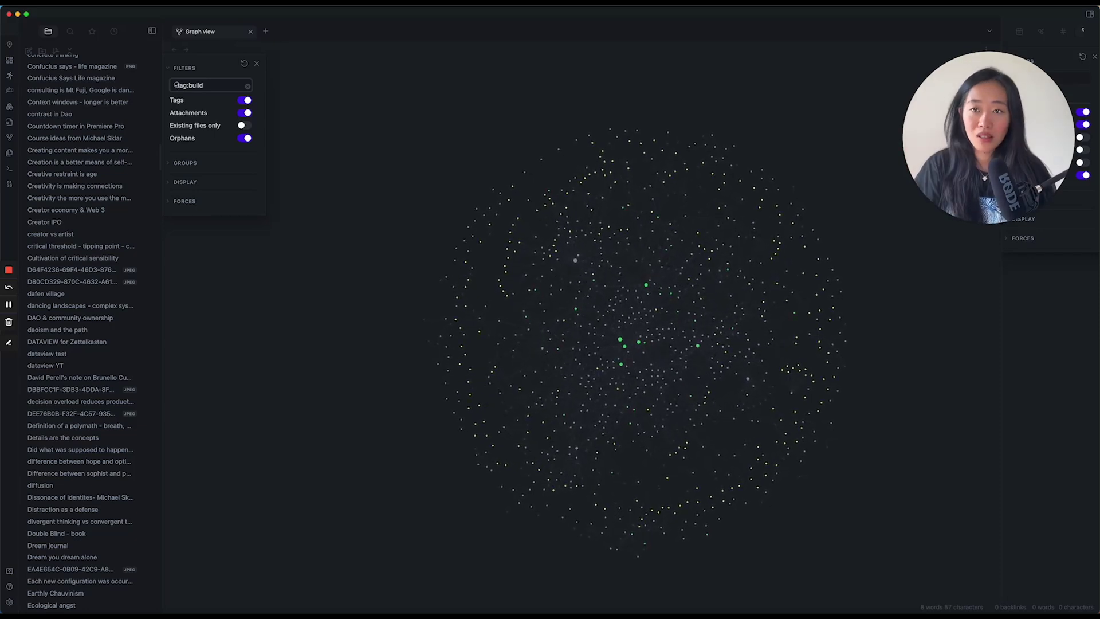
pyautogui.click(248, 86)
pyautogui.press('Escape')
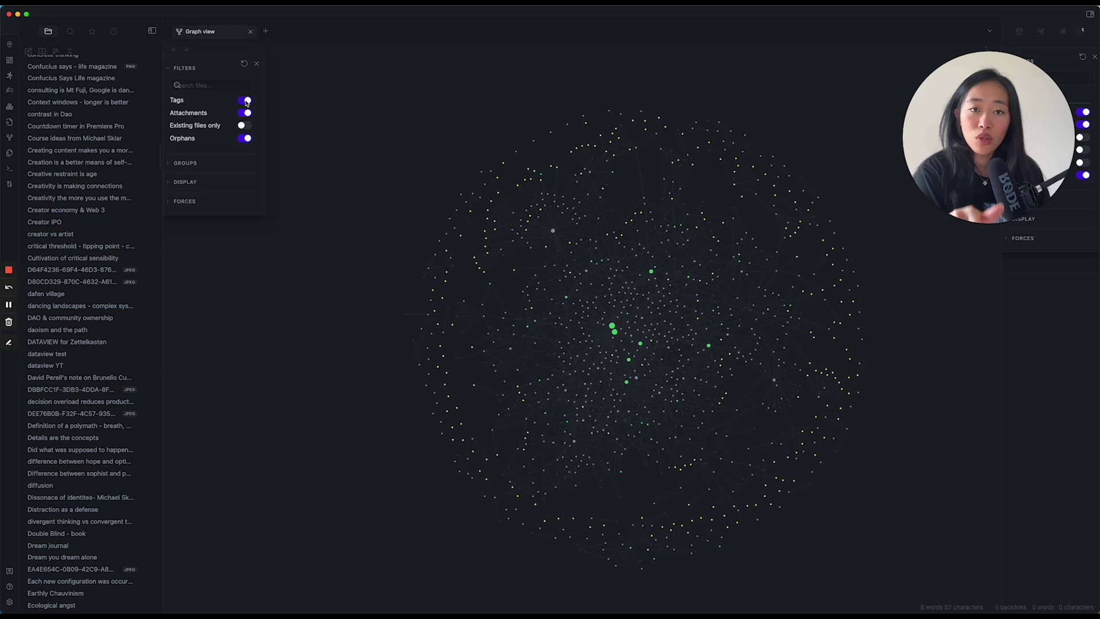
# Switch the Tags, Attachments, Existing files only and Orphans filters one by one and restore each to compare its effect on the graph.
pyautogui.click(246, 101)
pyautogui.click(245, 101)
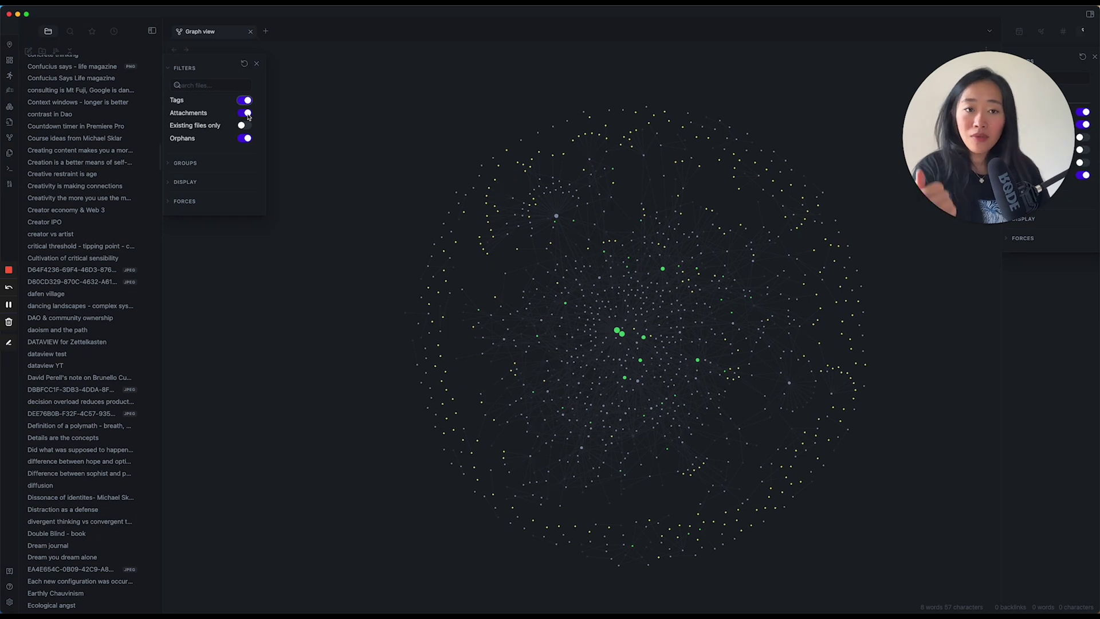
pyautogui.click(247, 115)
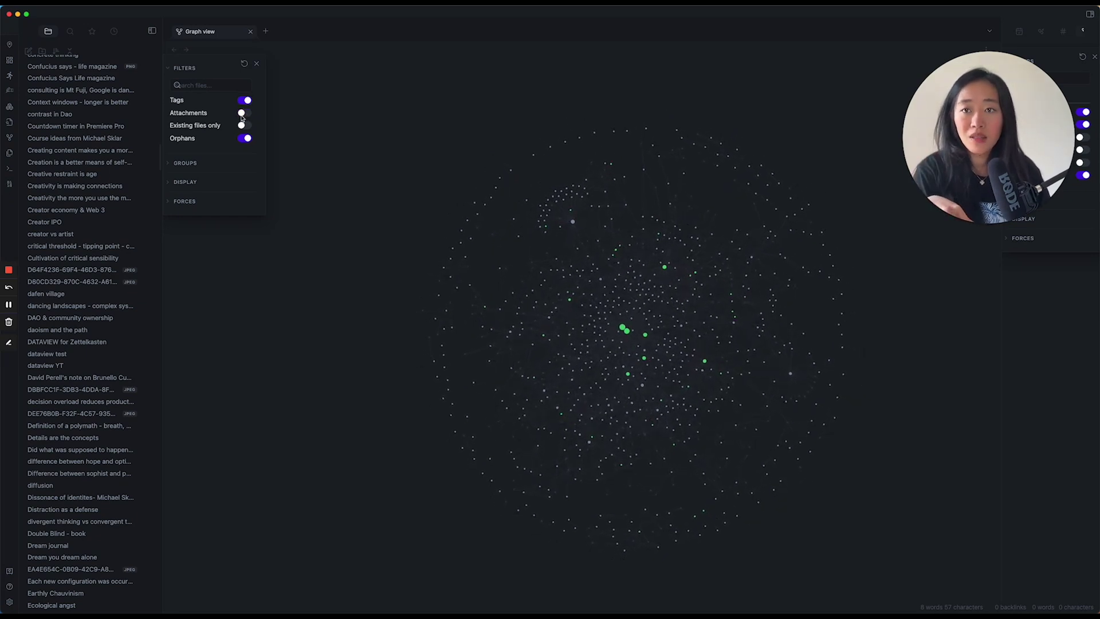
pyautogui.click(243, 113)
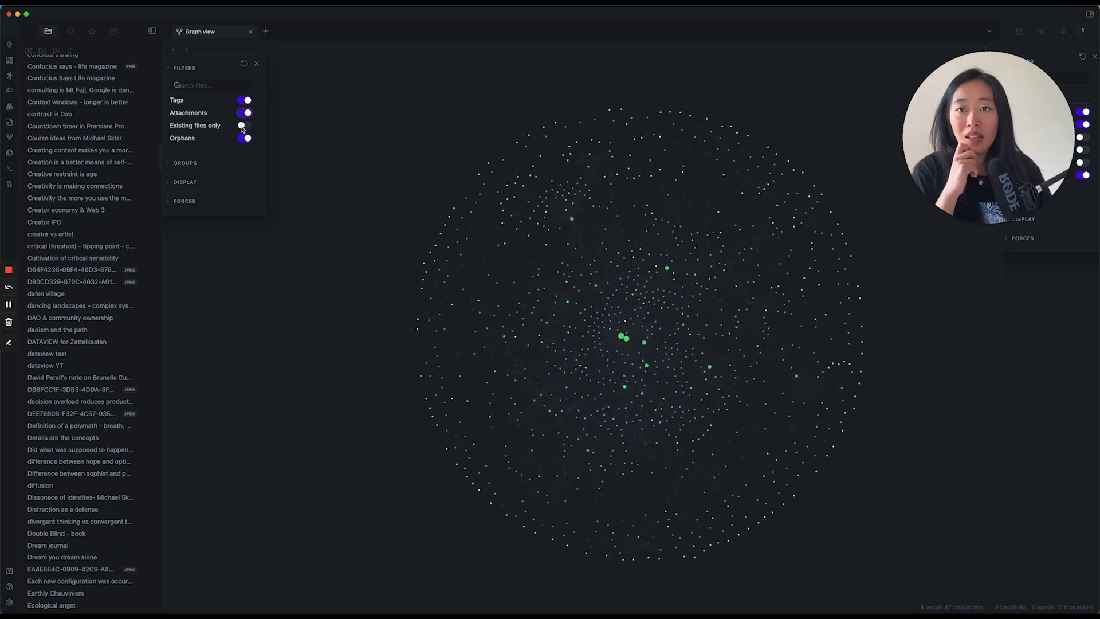
pyautogui.click(242, 126)
pyautogui.click(243, 126)
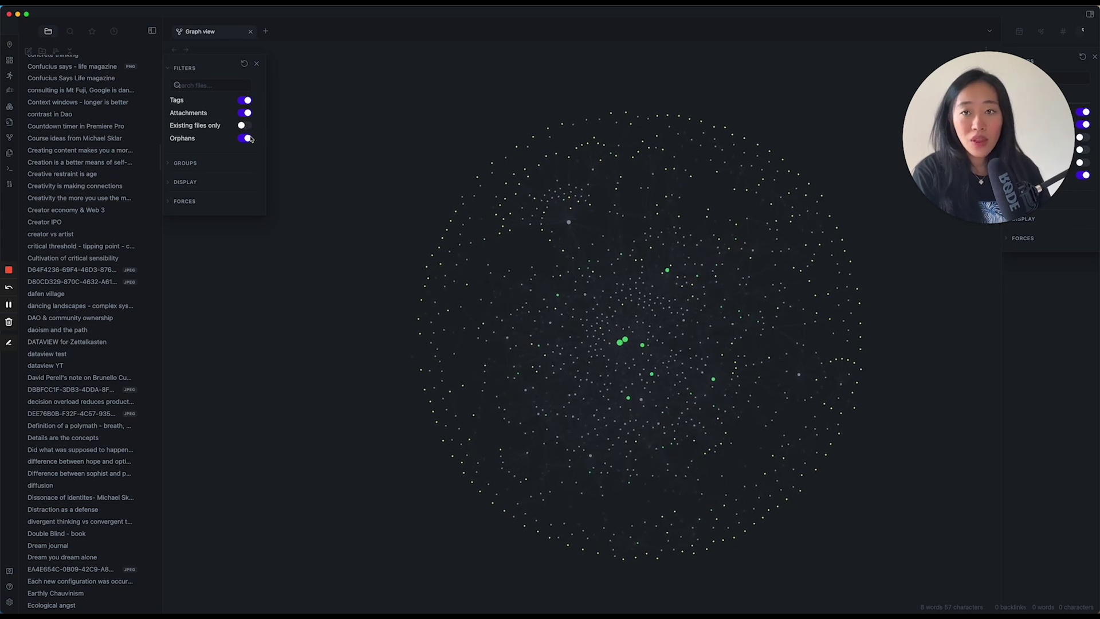
pyautogui.click(248, 140)
pyautogui.click(242, 142)
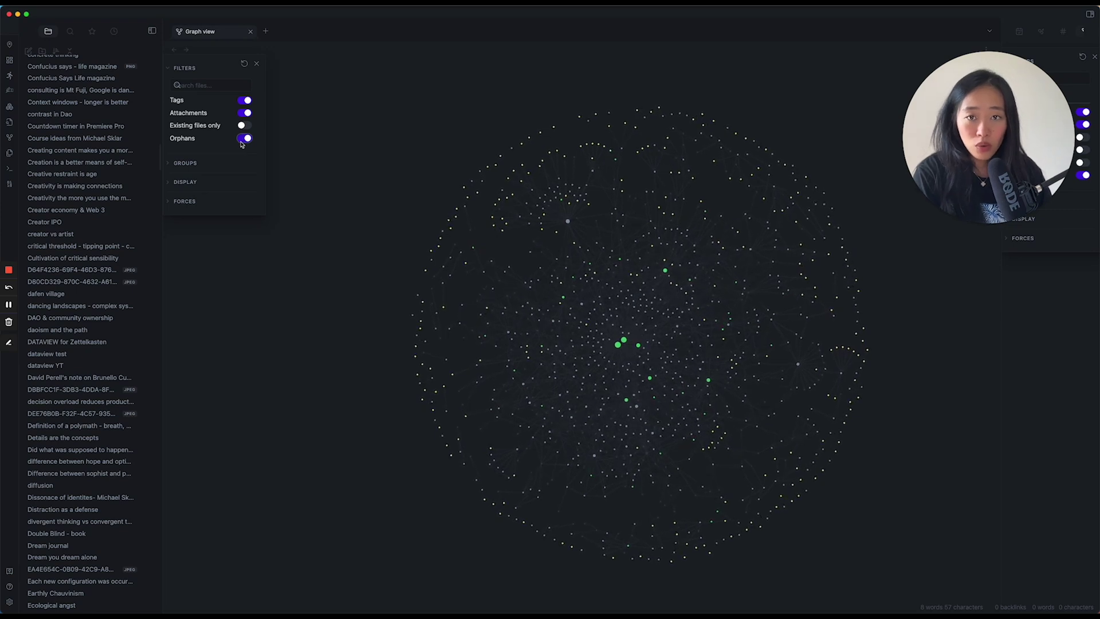
# Hide orphans, attachments and tags from the global graph.
pyautogui.click(241, 142)
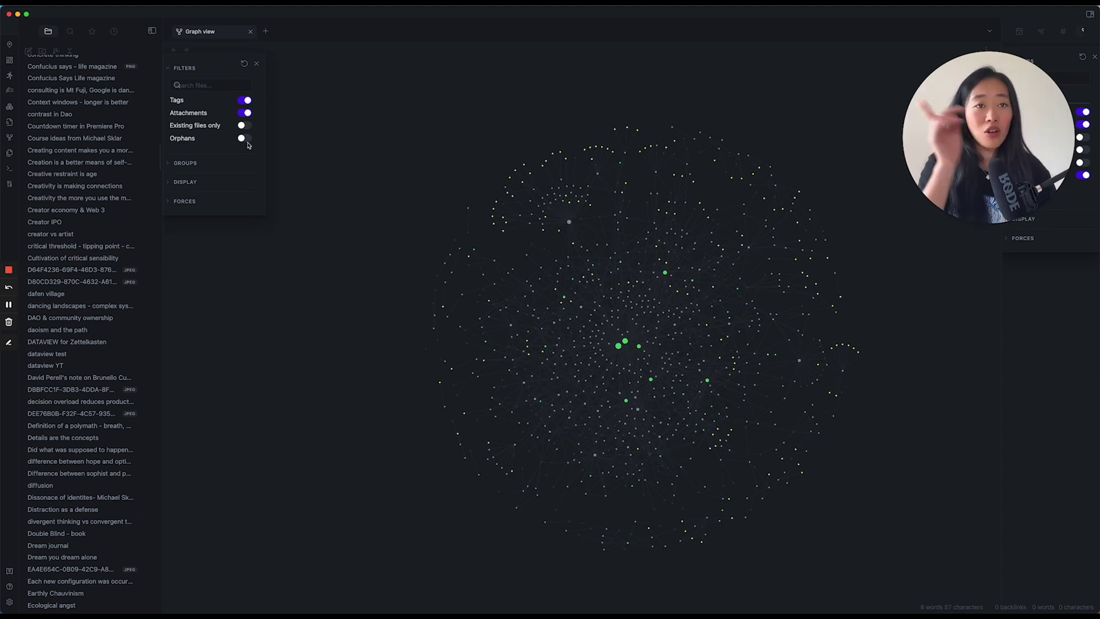
pyautogui.click(244, 112)
pyautogui.click(246, 102)
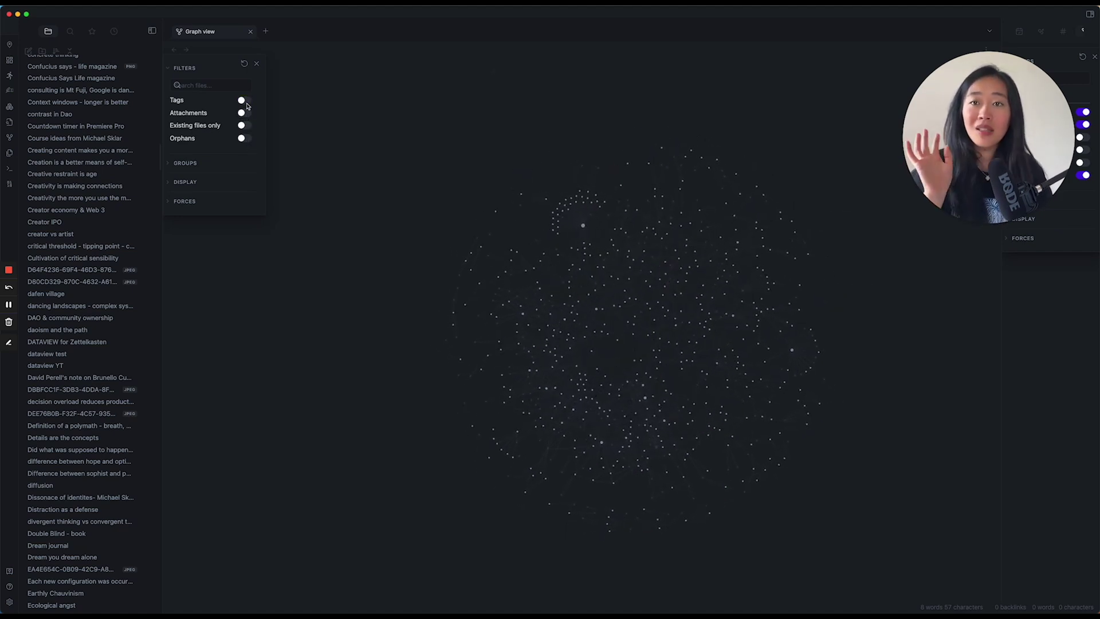
# Create a graph colour group with the query tag:#yt and delete it again.
pyautogui.click(187, 70)
pyautogui.click(201, 89)
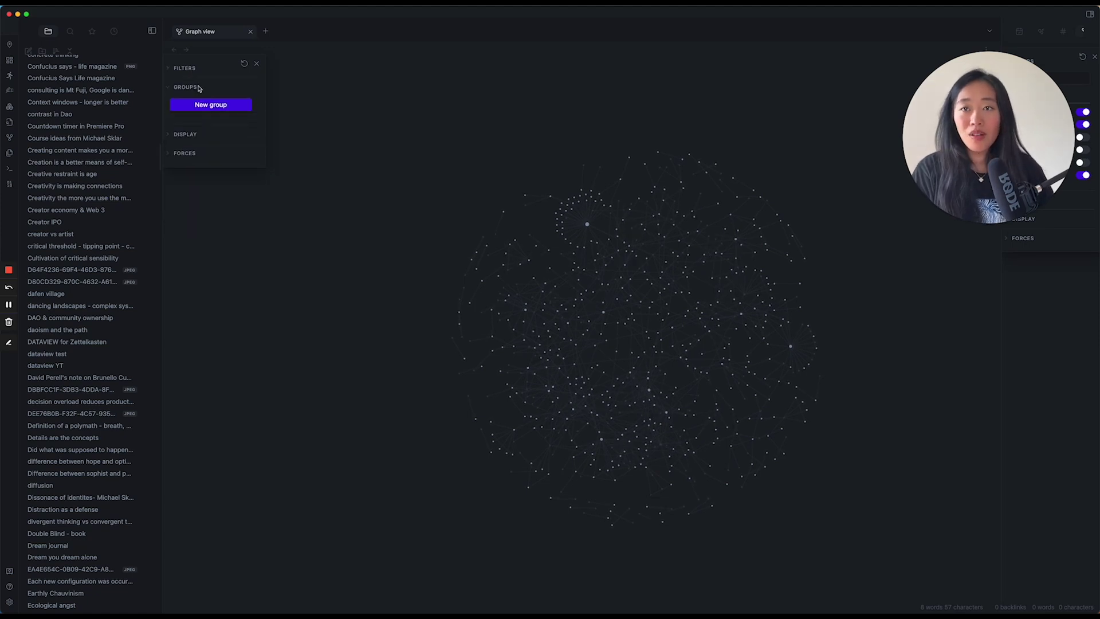
pyautogui.click(227, 105)
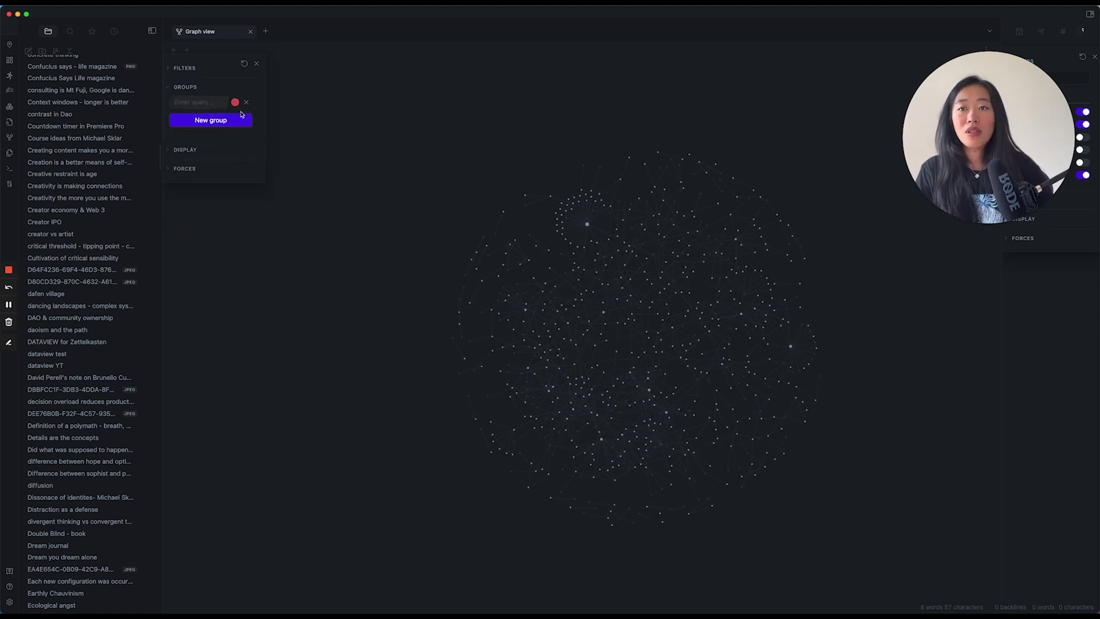
pyautogui.click(190, 101)
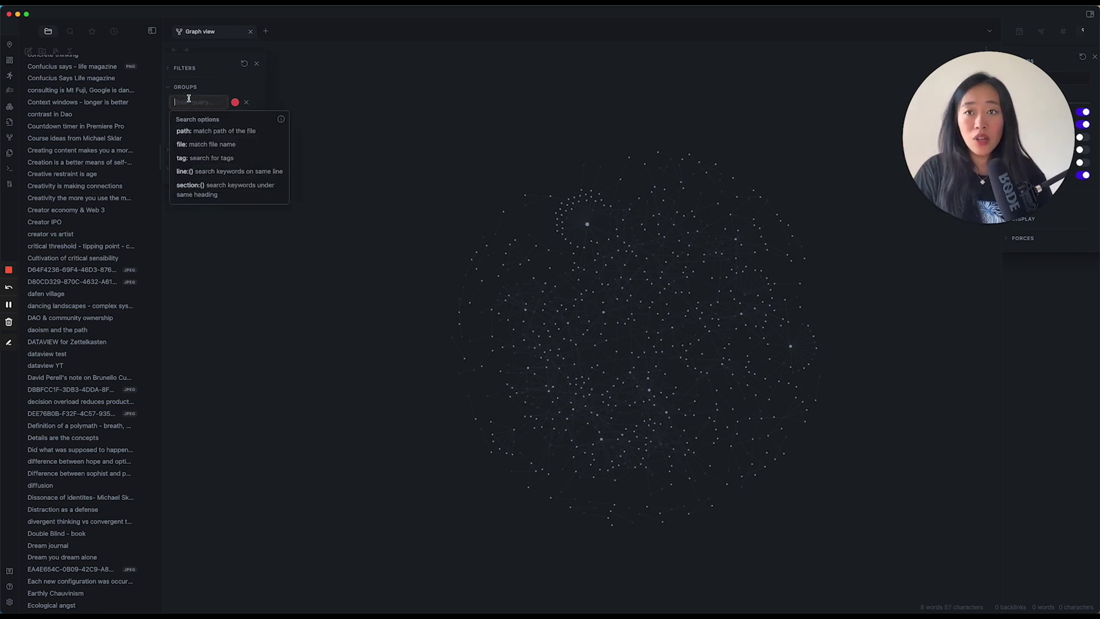
pyautogui.click(210, 159)
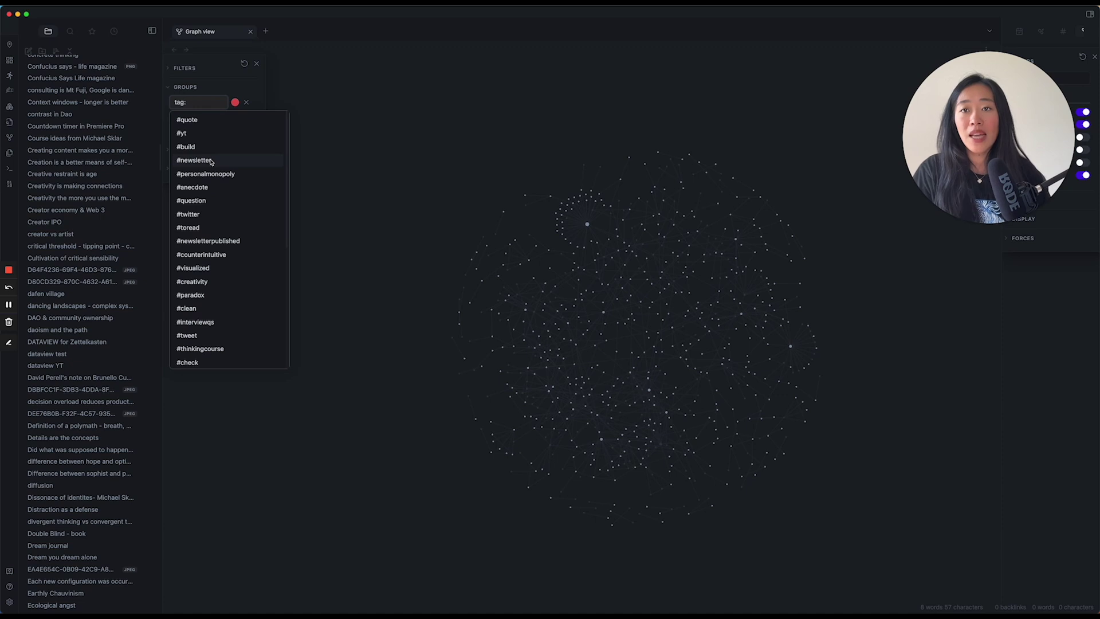
pyautogui.click(213, 136)
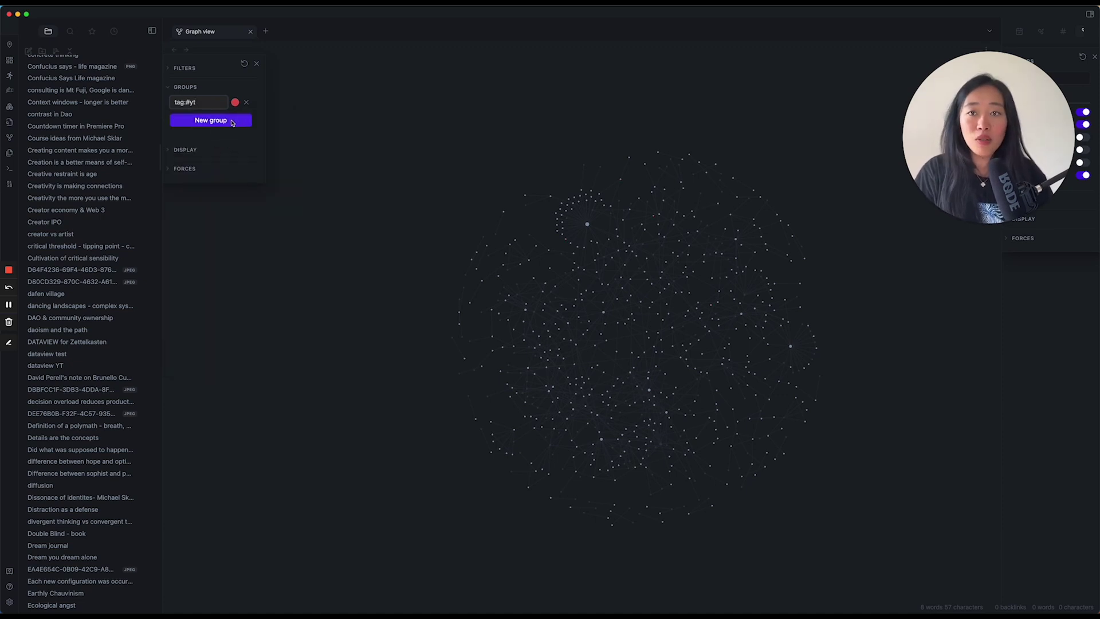
pyautogui.click(247, 102)
# Turn on link arrows in the global graph and reposition the "thinking in dualities" node to inspect its connections.
pyautogui.click(201, 137)
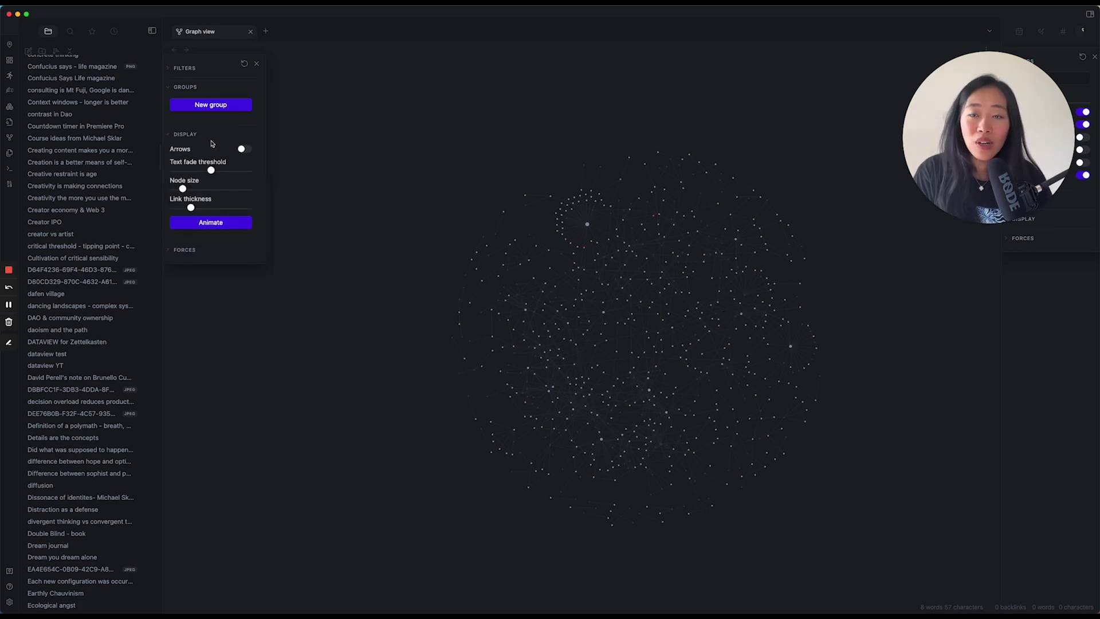
pyautogui.click(243, 150)
pyautogui.scroll(10, 640, 290)
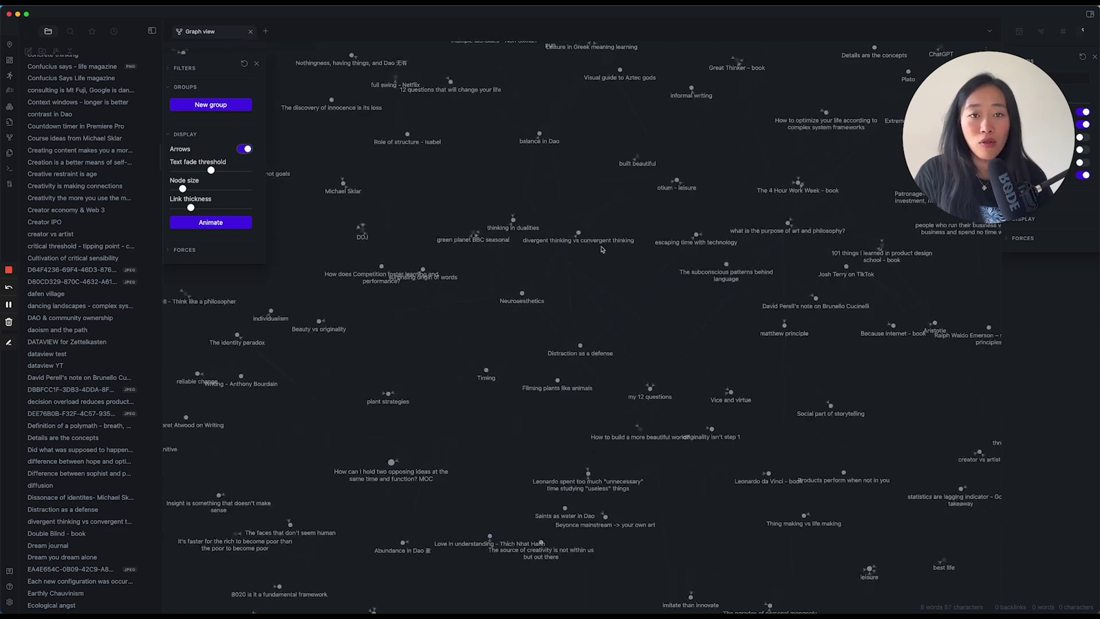
pyautogui.moveTo(523, 240); pyautogui.dragTo(542, 296)
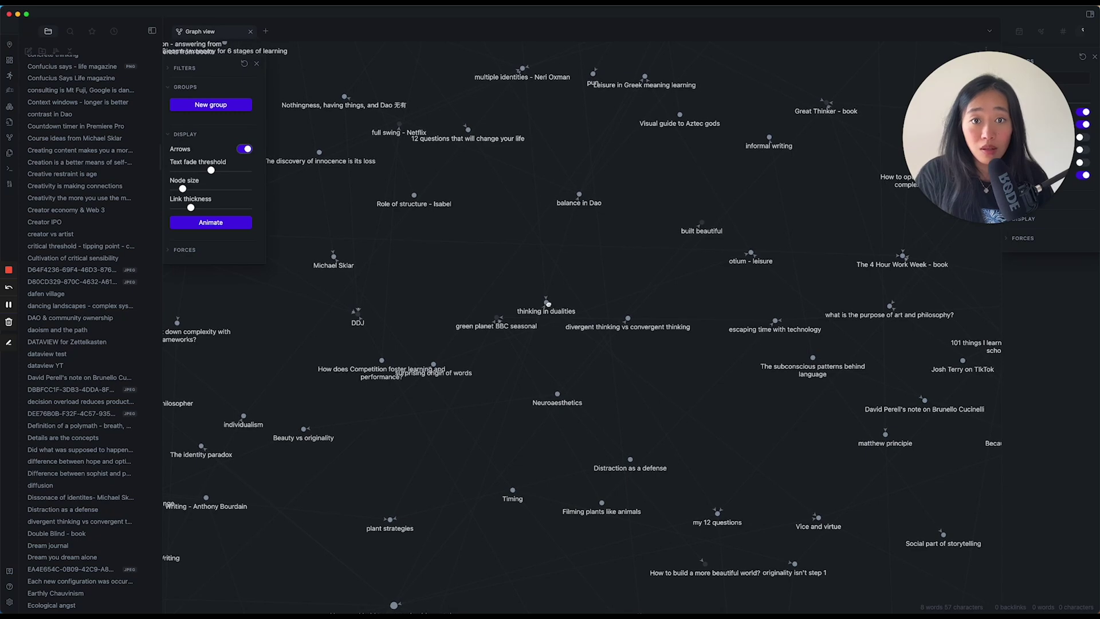
pyautogui.moveTo(553, 313); pyautogui.dragTo(539, 137)
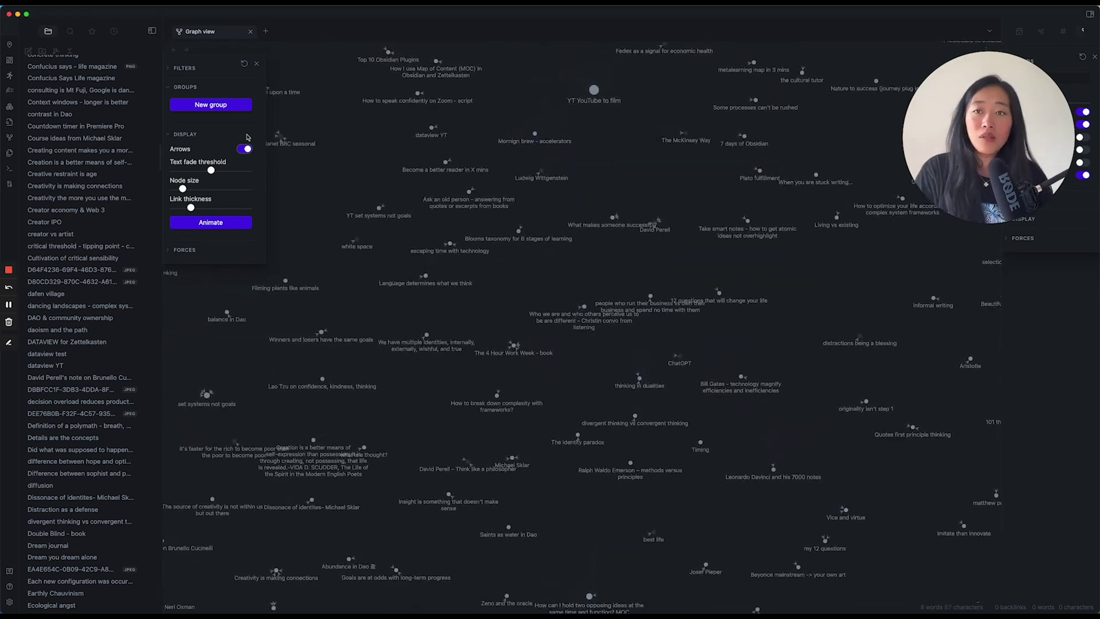
# Try a near-maximum text fade threshold for the node labels, and settle on a value slightly below the middle of the range.
pyautogui.moveTo(216, 175); pyautogui.dragTo(249, 178)
pyautogui.scroll(10, 540, 322)
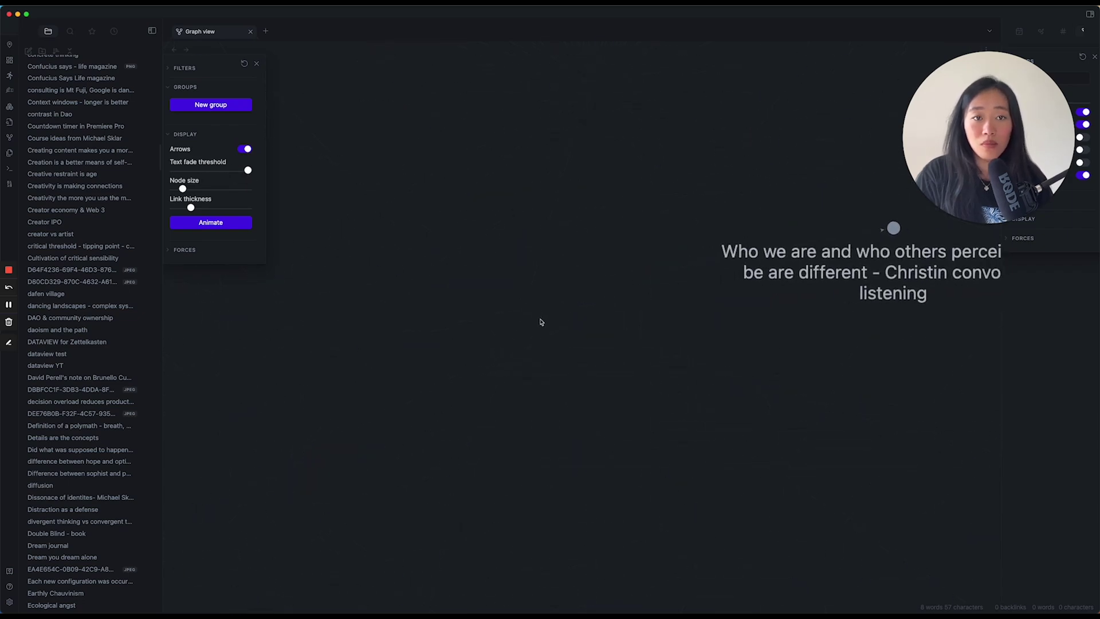
pyautogui.scroll(-10, 541, 319)
pyautogui.moveTo(248, 170); pyautogui.dragTo(196, 172)
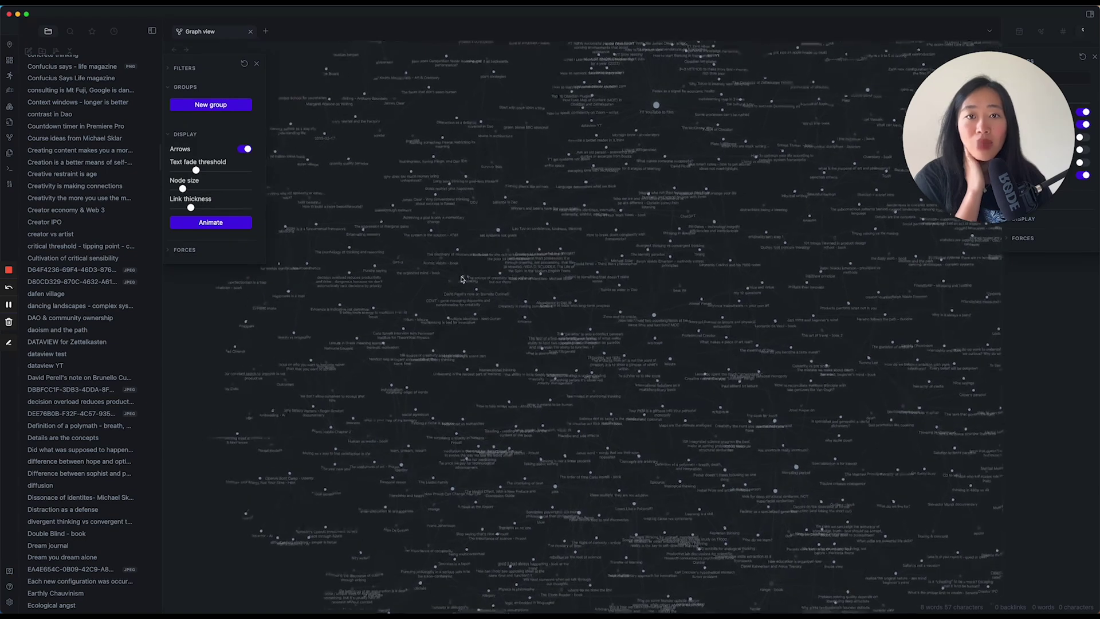
# Increase the node size slightly and play the animation of the graph's growth.
pyautogui.moveTo(182, 188); pyautogui.dragTo(191, 216)
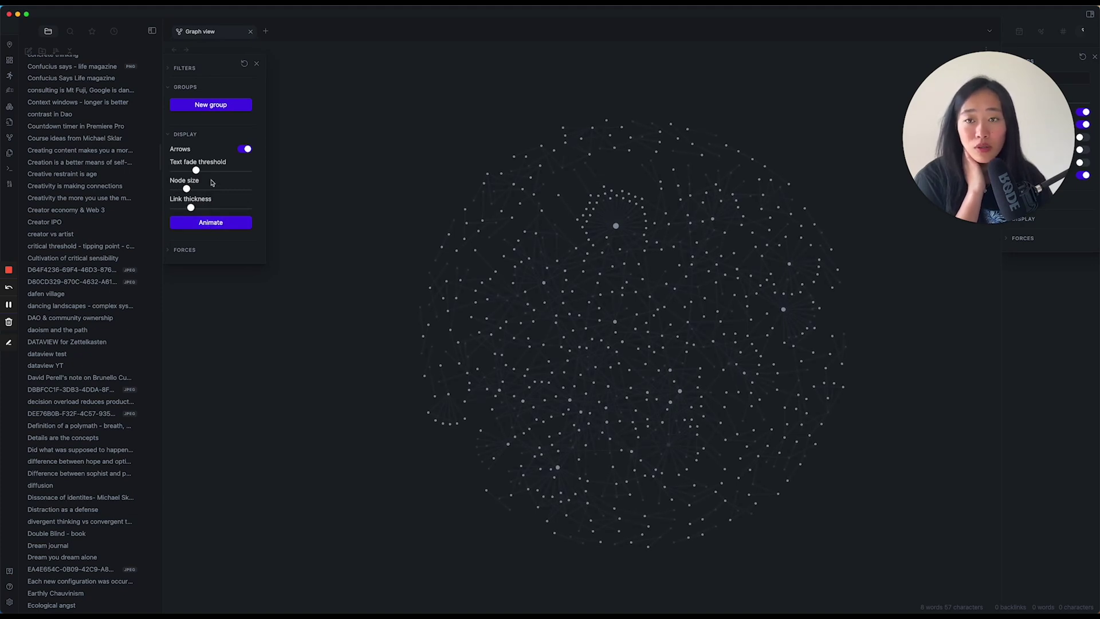
pyautogui.click(219, 228)
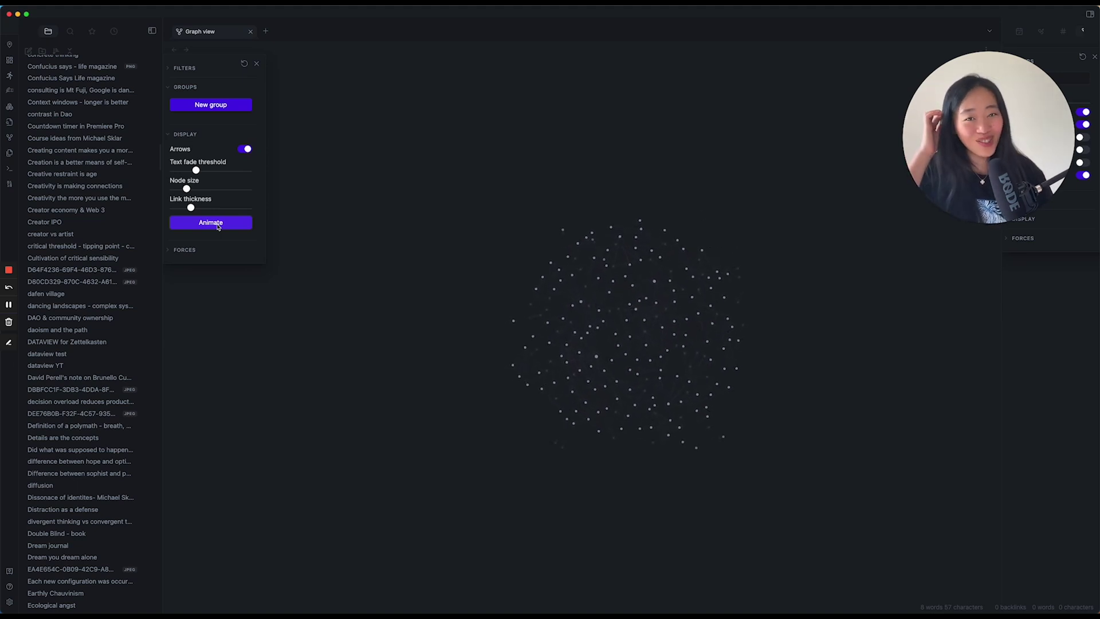
# Show the graph's force settings, try a center force of 0.90, and reduce it to slightly above the middle of the range.
pyautogui.click(215, 250)
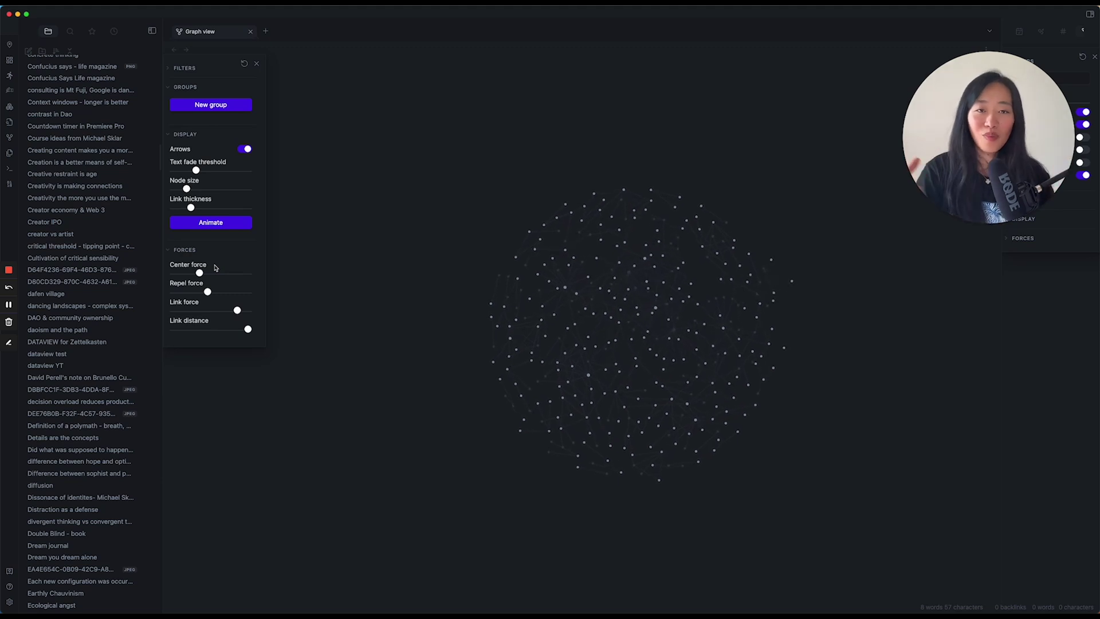
pyautogui.moveTo(200, 275)
pyautogui.moveTo(200, 275); pyautogui.dragTo(241, 281)
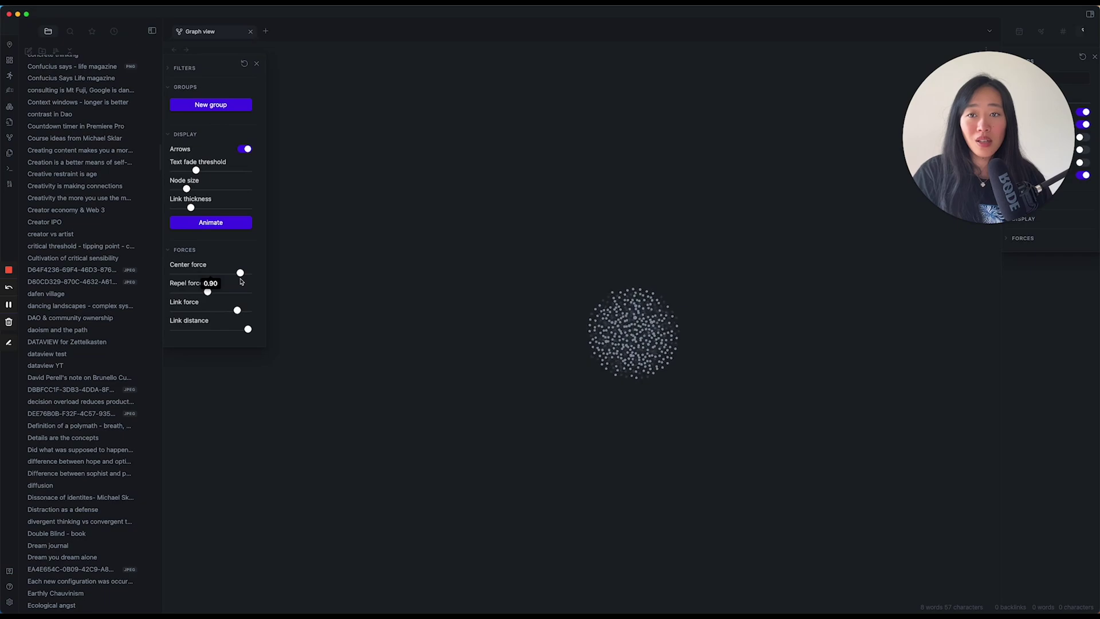
pyautogui.scroll(5, 532, 341)
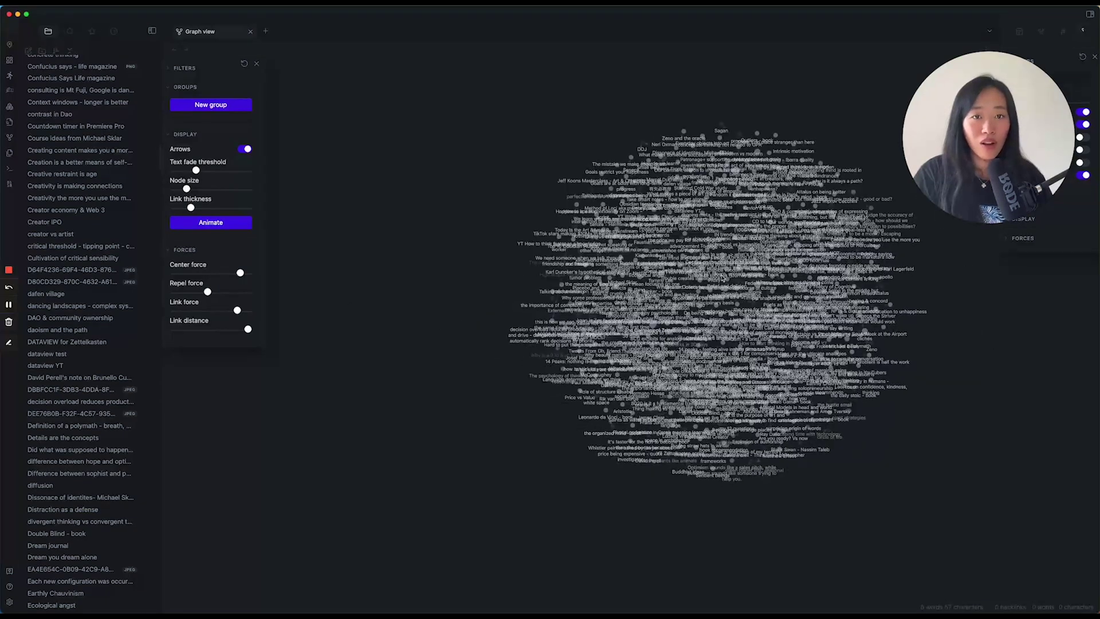
pyautogui.moveTo(241, 272); pyautogui.dragTo(217, 273)
# Raise the graph's repel force to well above the middle of the range.
pyautogui.moveTo(208, 292)
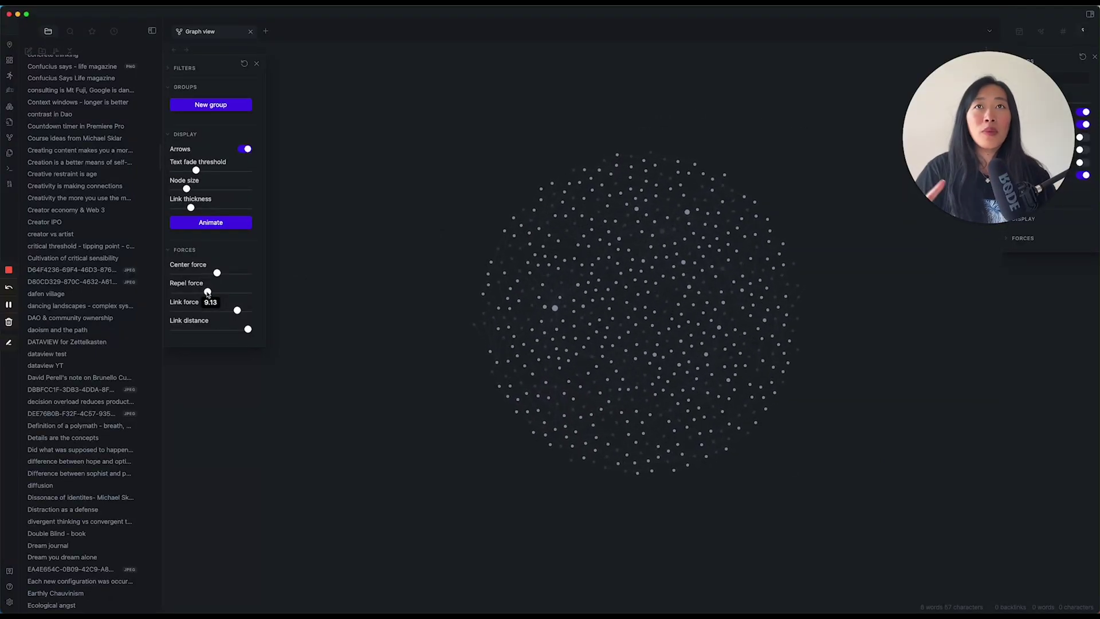
pyautogui.moveTo(208, 292); pyautogui.dragTo(239, 292)
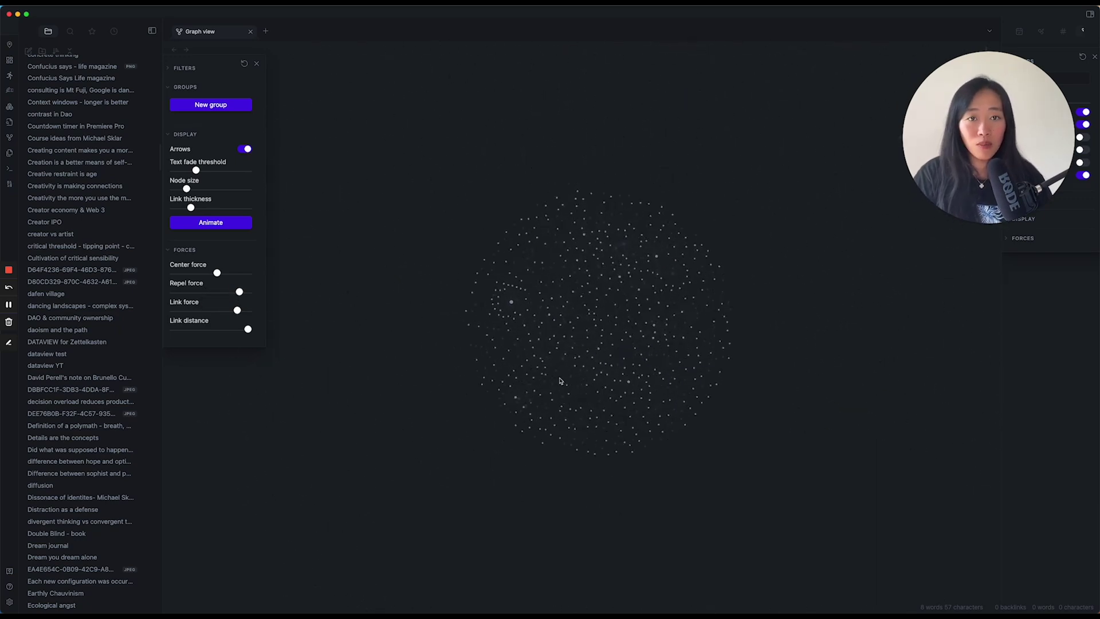
pyautogui.moveTo(238, 293)
pyautogui.mouseDown()
pyautogui.moveTo(177, 294)
pyautogui.moveTo(237, 294)
pyautogui.mouseUp()
# Increase the link force slightly and reduce the link distance to about the middle of its range.
pyautogui.moveTo(239, 317)
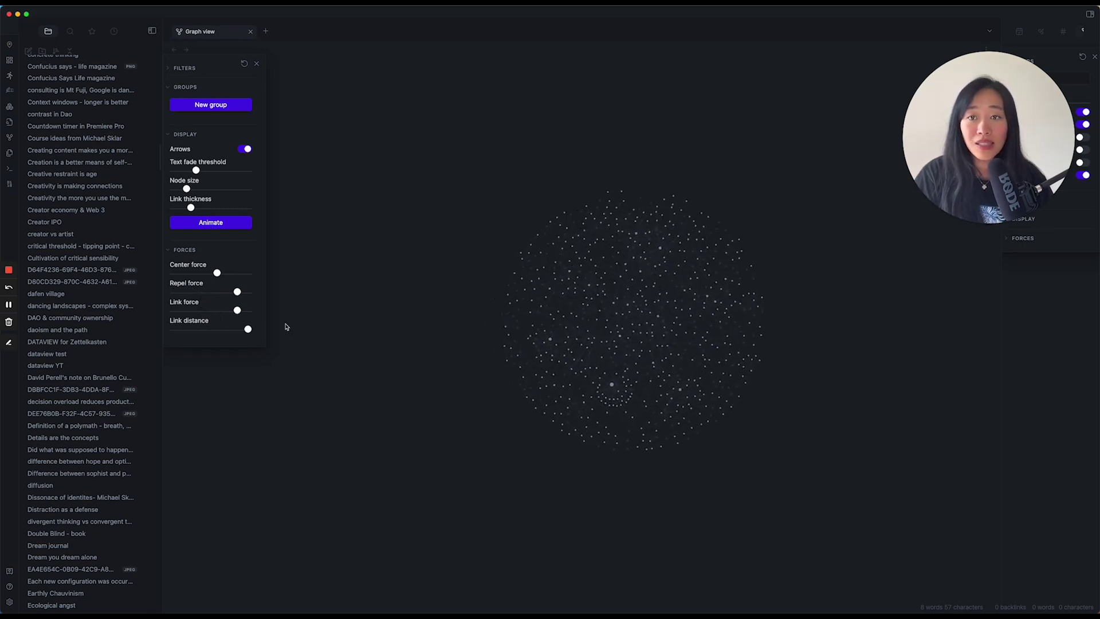
pyautogui.moveTo(237, 310)
pyautogui.mouseDown()
pyautogui.moveTo(259, 316)
pyautogui.moveTo(228, 314)
pyautogui.moveTo(240, 318)
pyautogui.mouseUp()
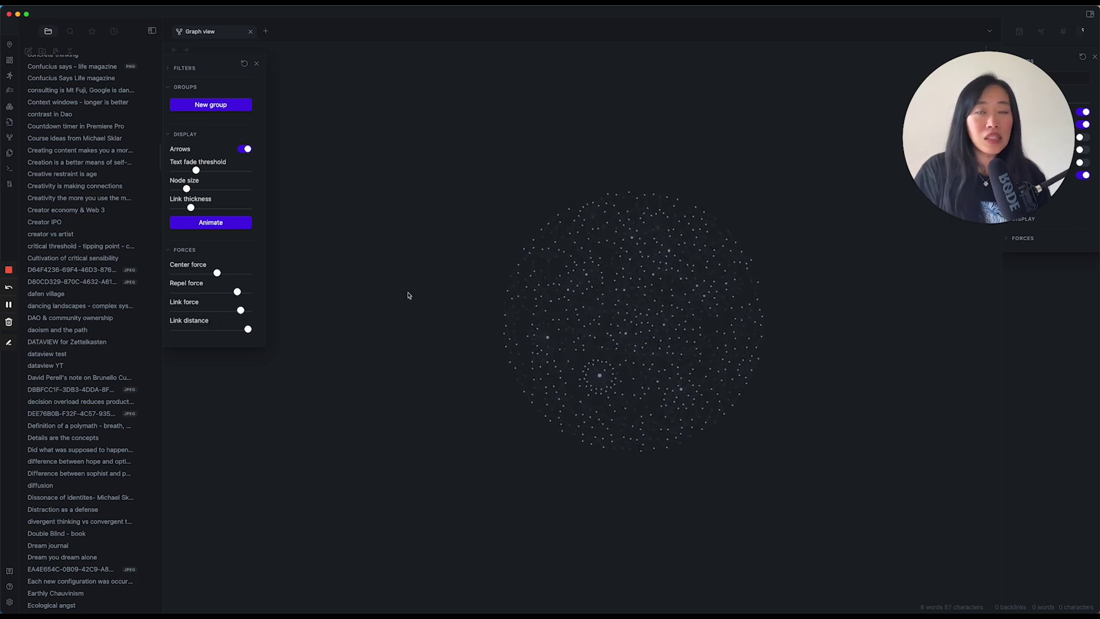
pyautogui.moveTo(249, 332)
pyautogui.moveTo(249, 332); pyautogui.dragTo(125, 338)
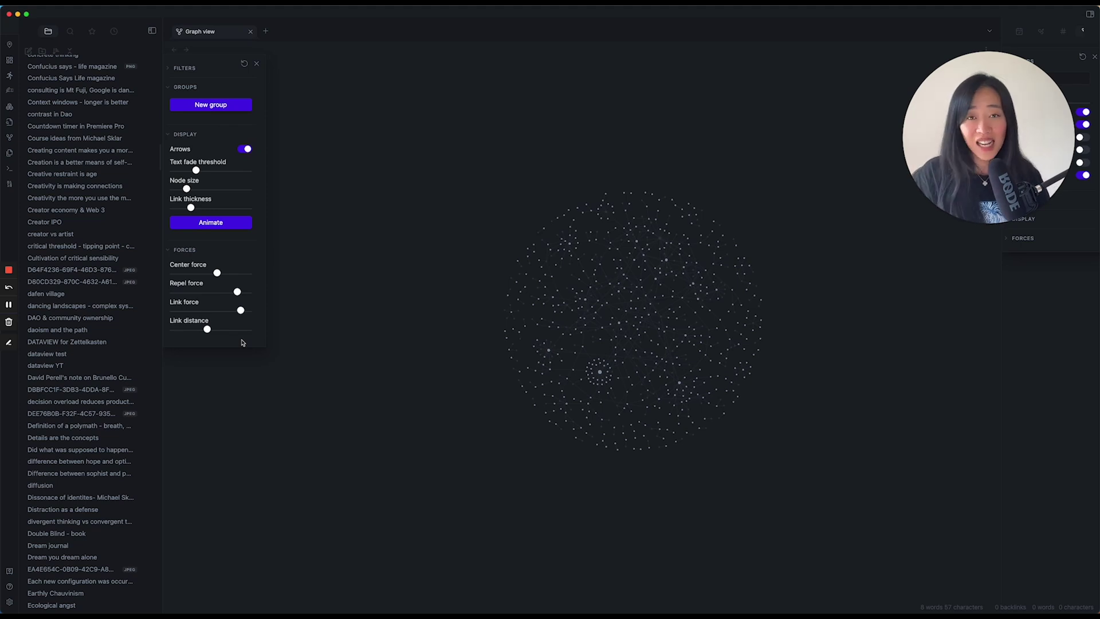
pyautogui.scroll(2, 637, 299)
pyautogui.scroll(2, 650, 306)
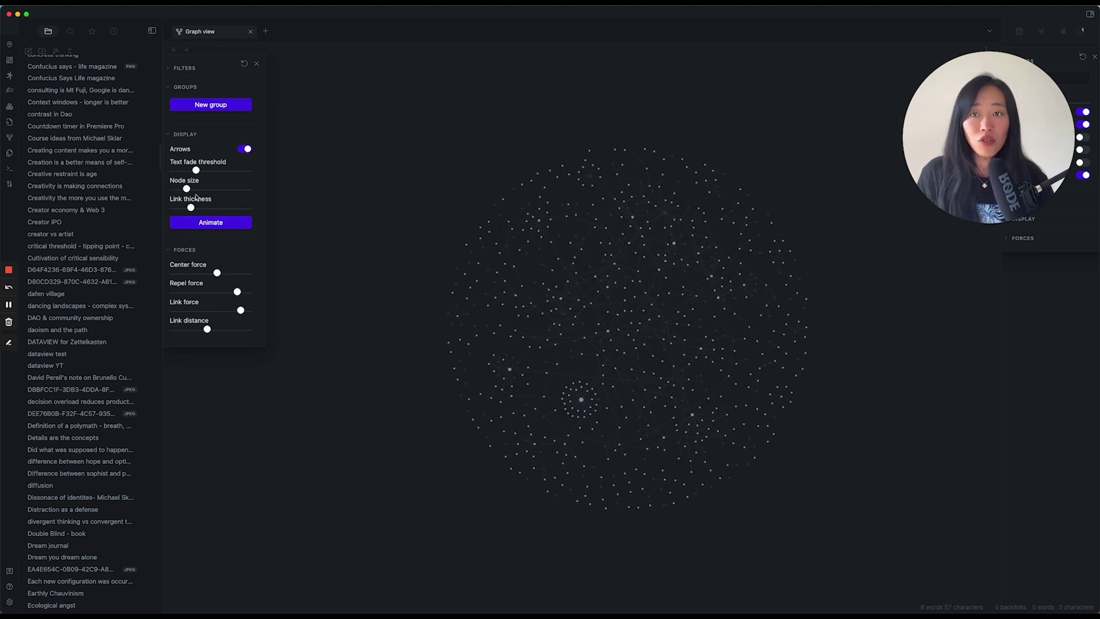
pyautogui.scroll(1, 683, 378)
pyautogui.scroll(3, 683, 378)
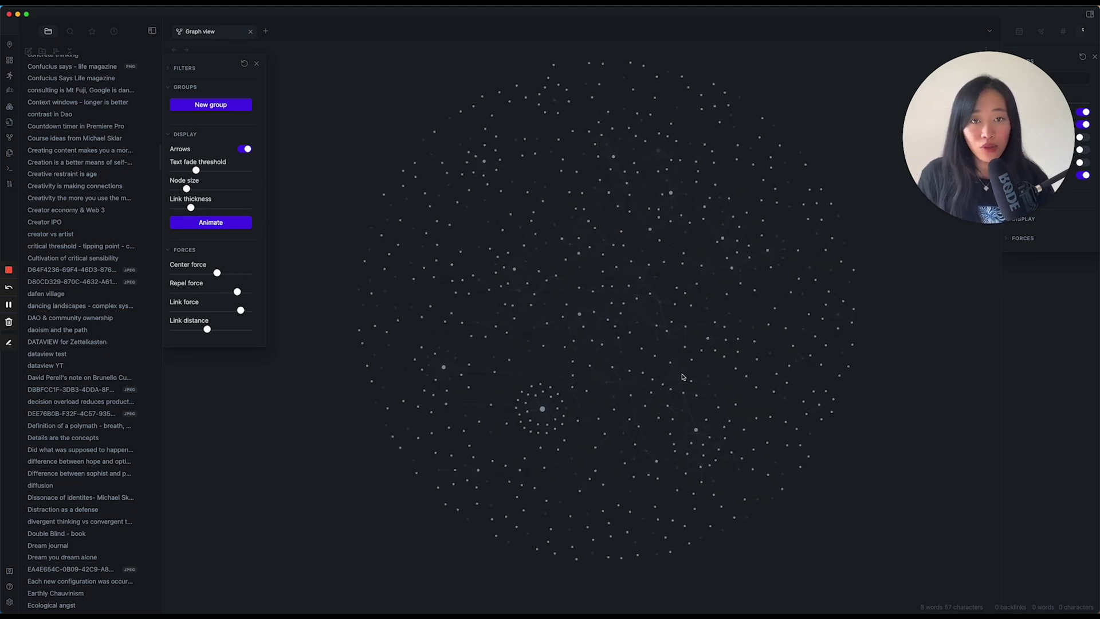